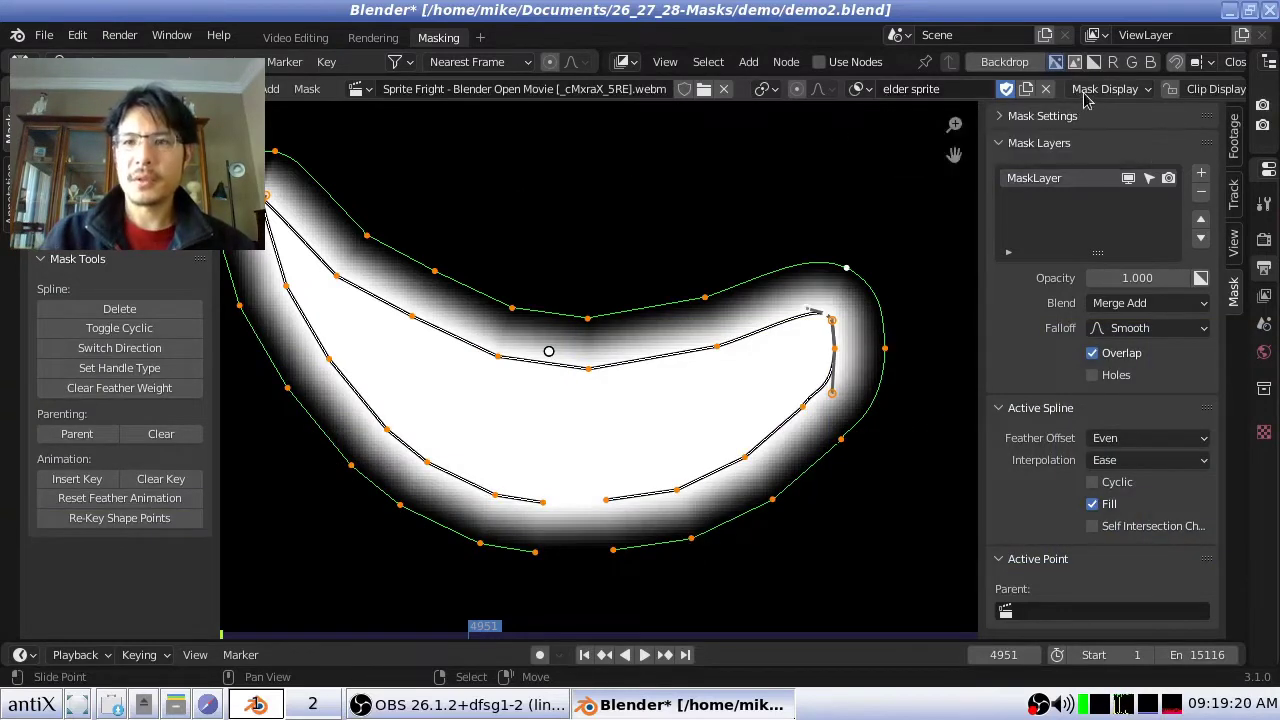
Turn off the mask overlay in the mask display settings so the footage shows behind the elder sprite mask.
{"action": "scroll", "coordinate": [650, 195], "scroll_direction": "down", "scroll_amount": 1}
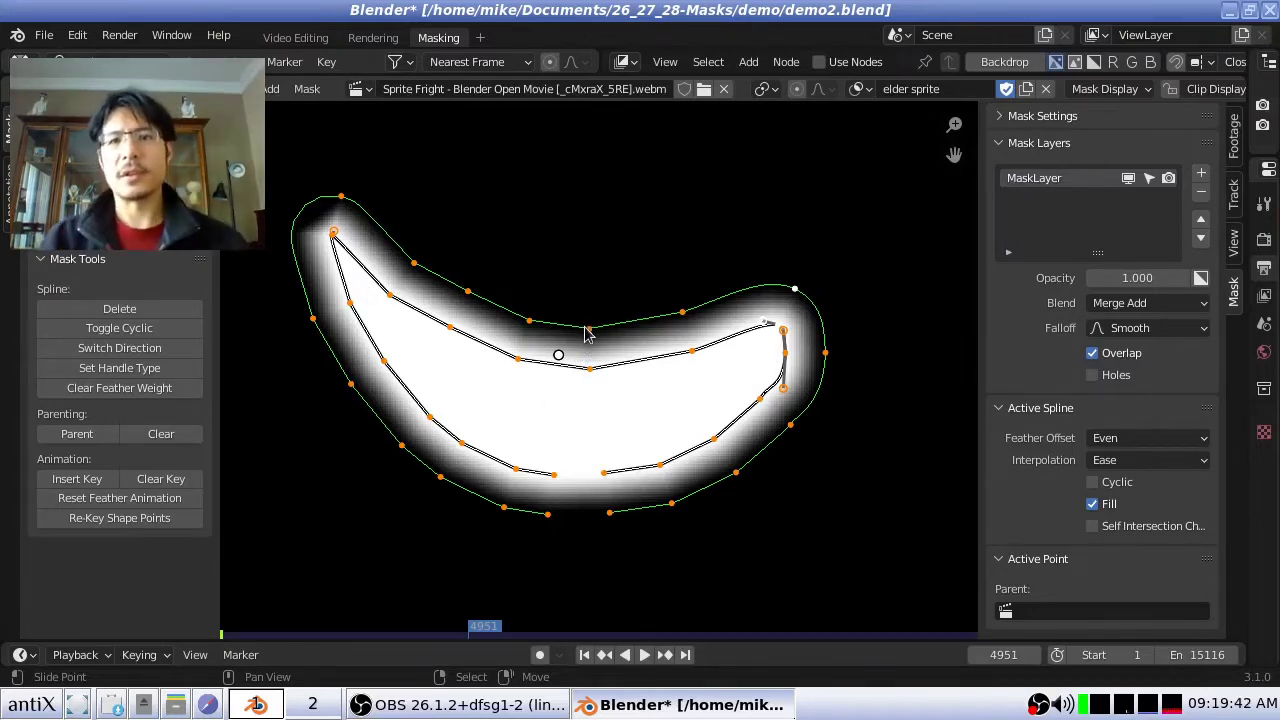
{"action": "left_click", "coordinate": [1110, 89]}
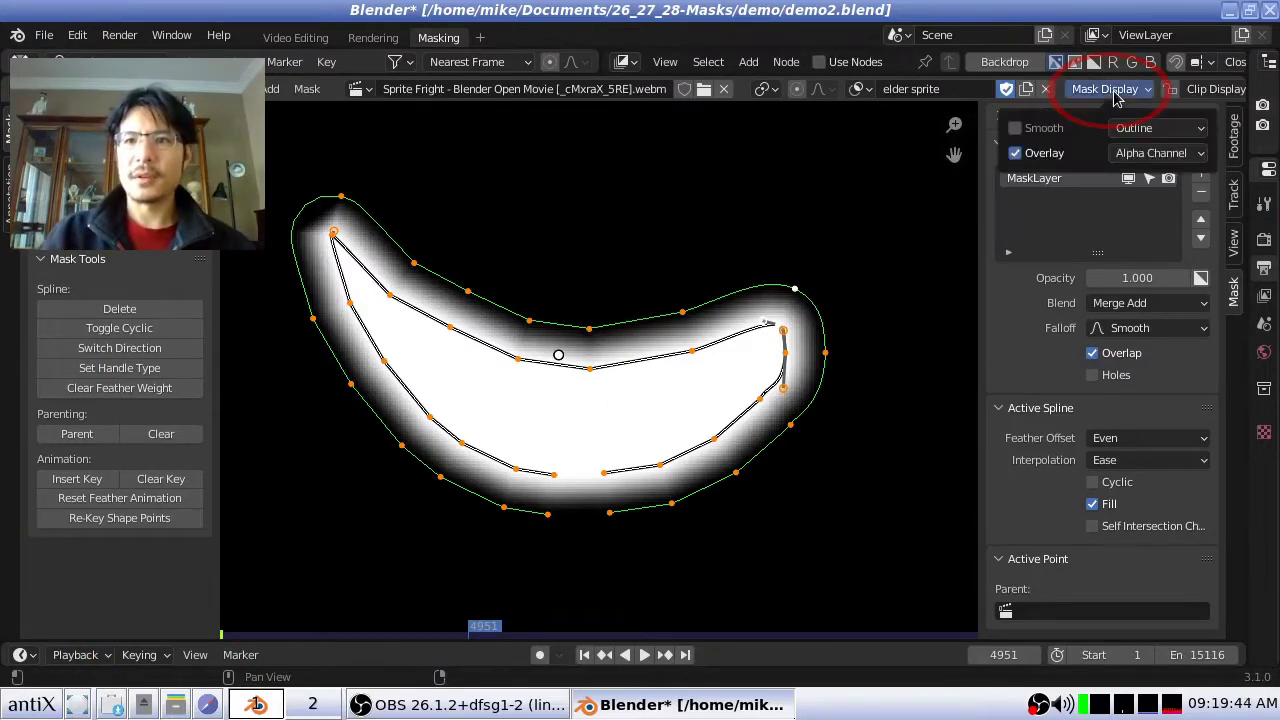
{"action": "left_click", "coordinate": [1046, 156]}
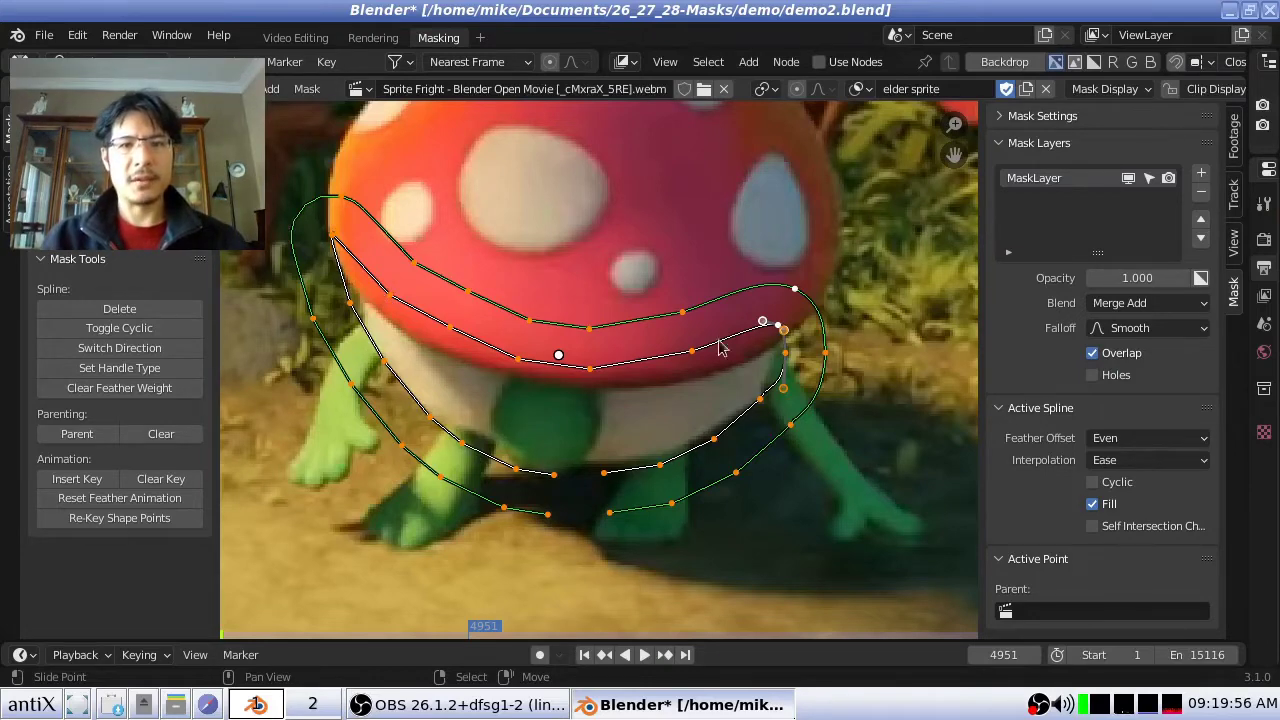
{"action": "scroll", "coordinate": [581, 258], "scroll_direction": "down", "scroll_amount": 5}
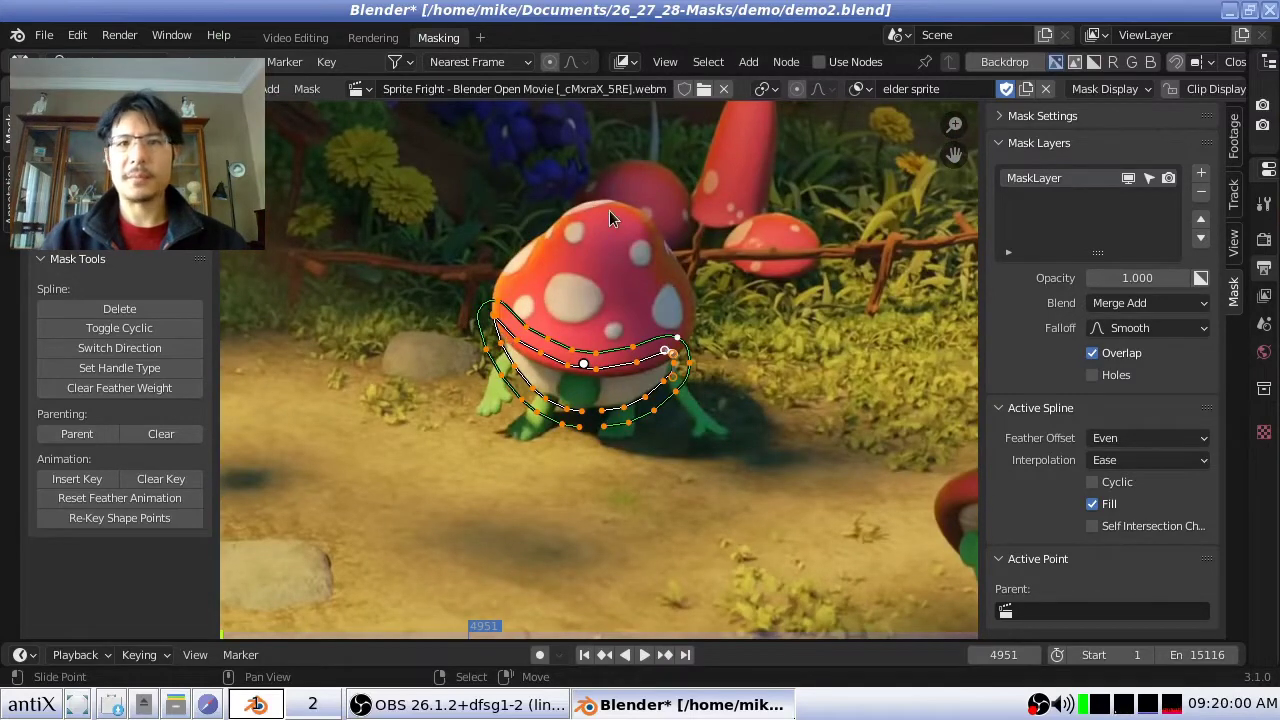
{"action": "scroll", "coordinate": [609, 214], "scroll_direction": "down", "scroll_amount": 5}
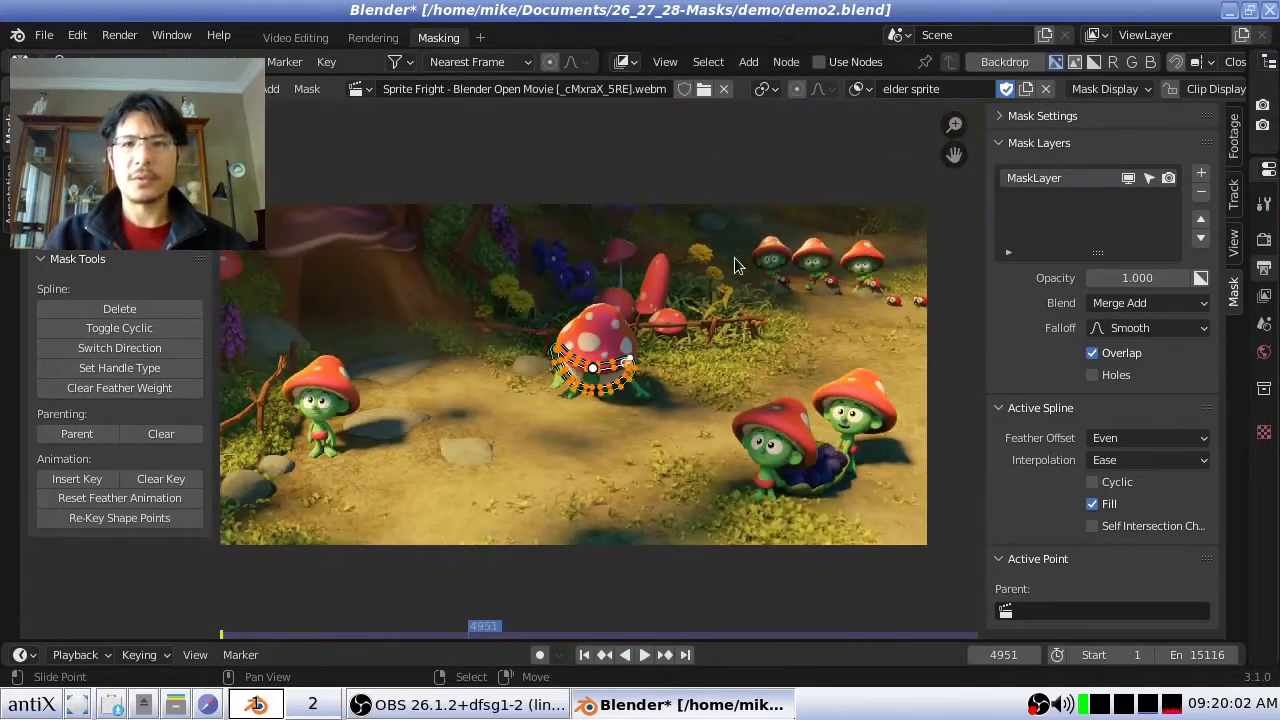
View the 3spritemask mask on the footage and switch back to the elder sprite mask.
{"action": "left_click", "coordinate": [860, 89]}
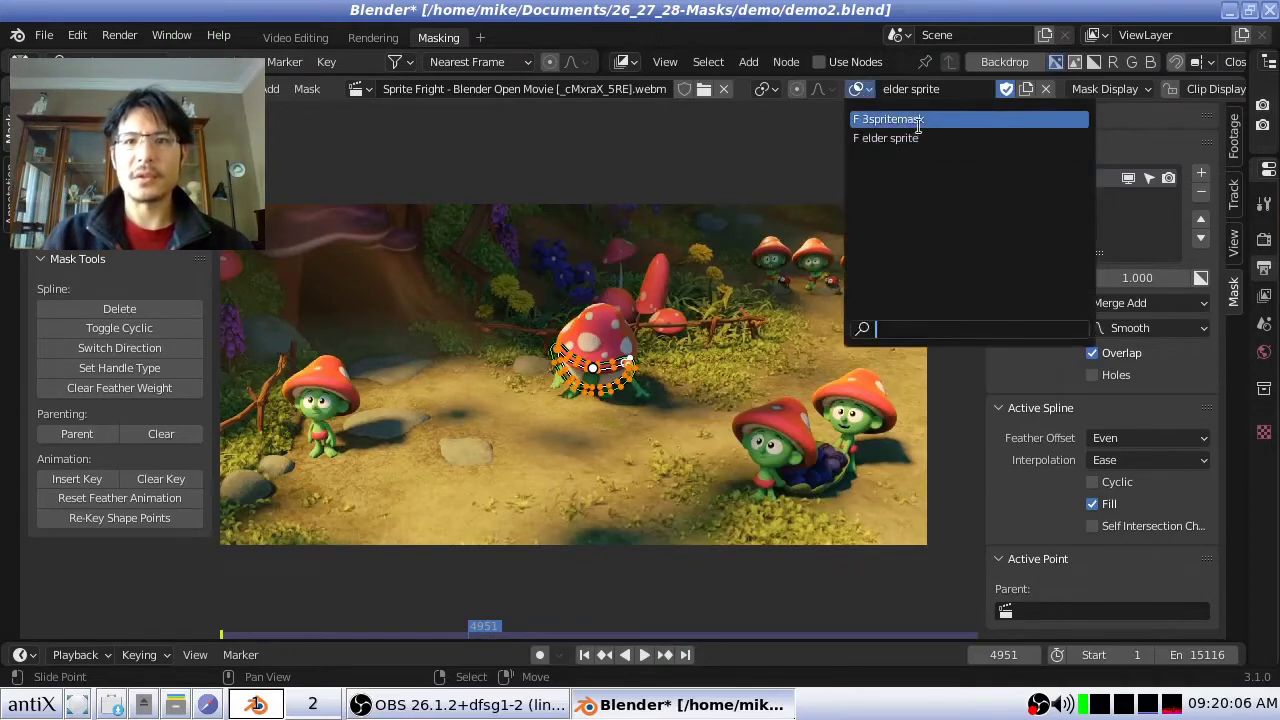
{"action": "left_click", "coordinate": [913, 119]}
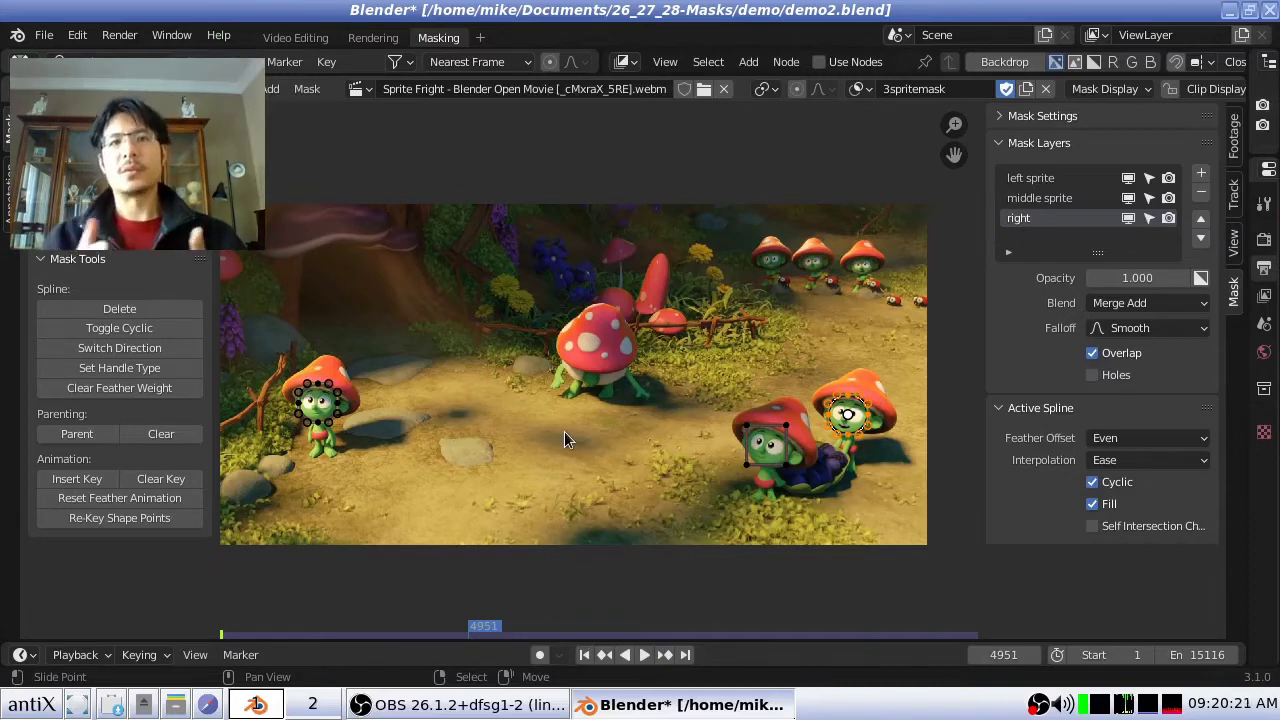
{"action": "left_click", "coordinate": [860, 89]}
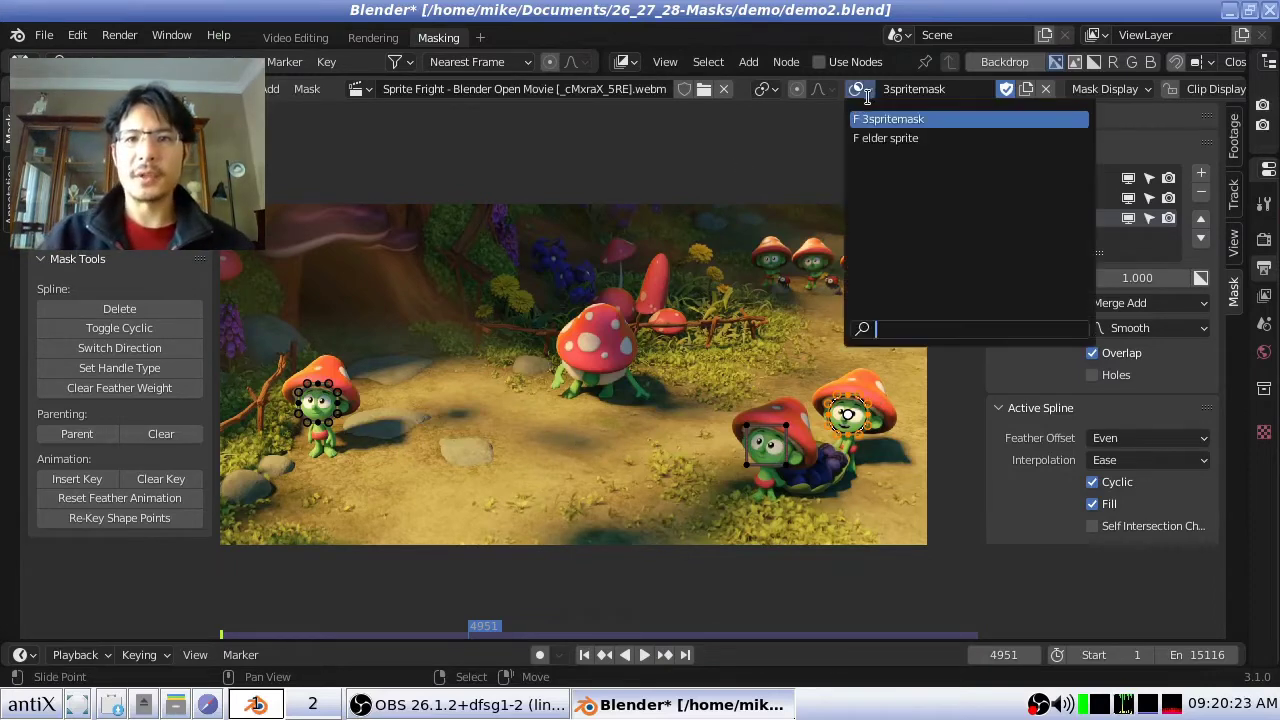
{"action": "left_click", "coordinate": [888, 140]}
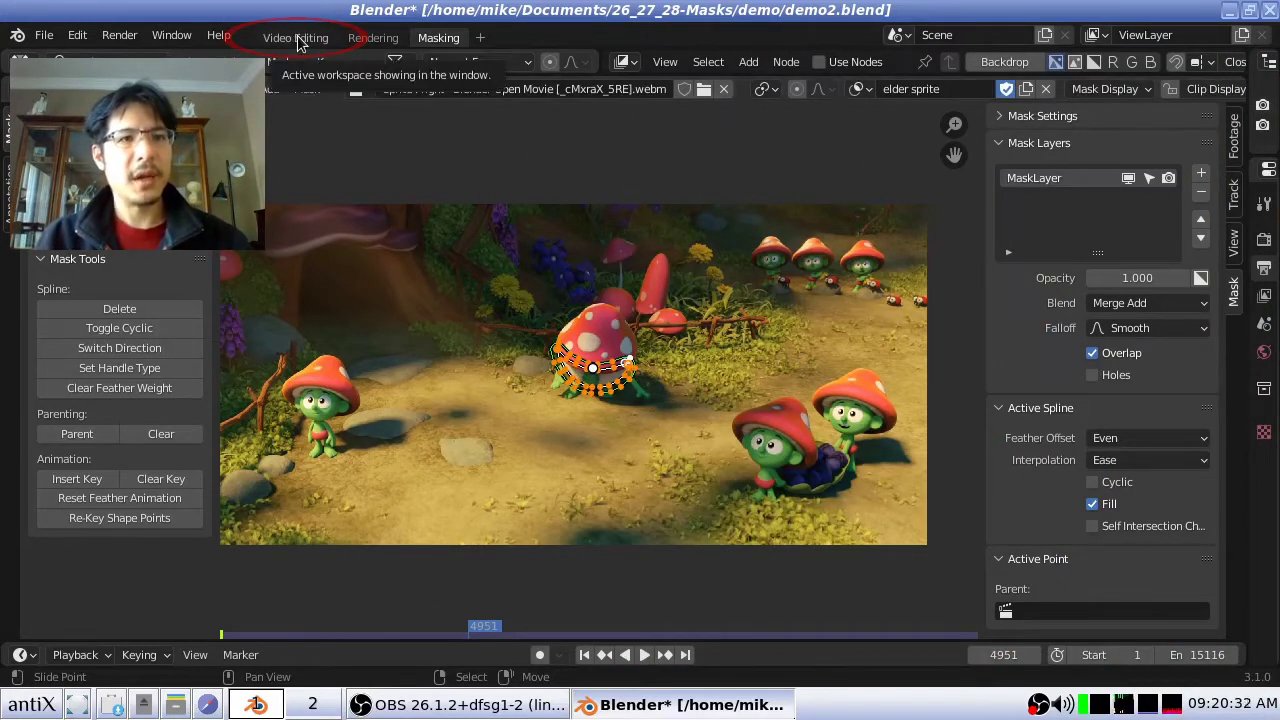
In the Video Editing workspace, add an adjustment layer strip above the movie strip at the Getting up marker.
{"action": "left_click", "coordinate": [296, 38]}
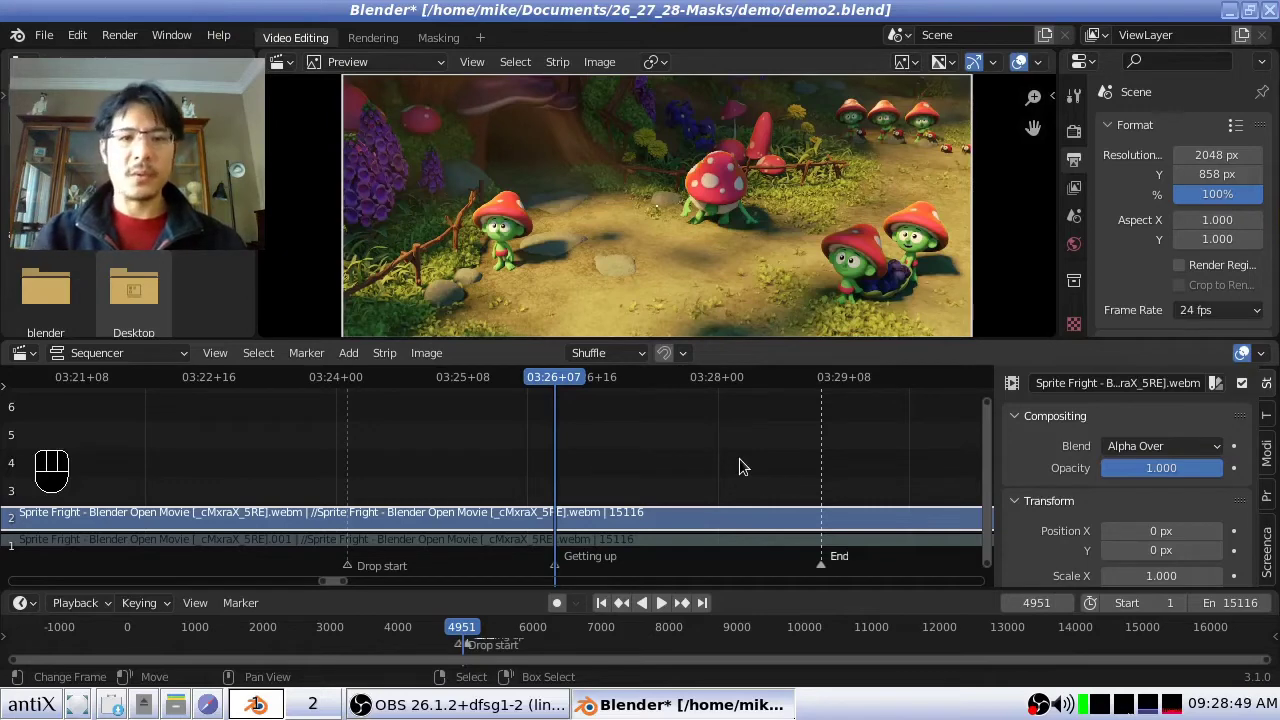
{"action": "left_click", "coordinate": [348, 405]}
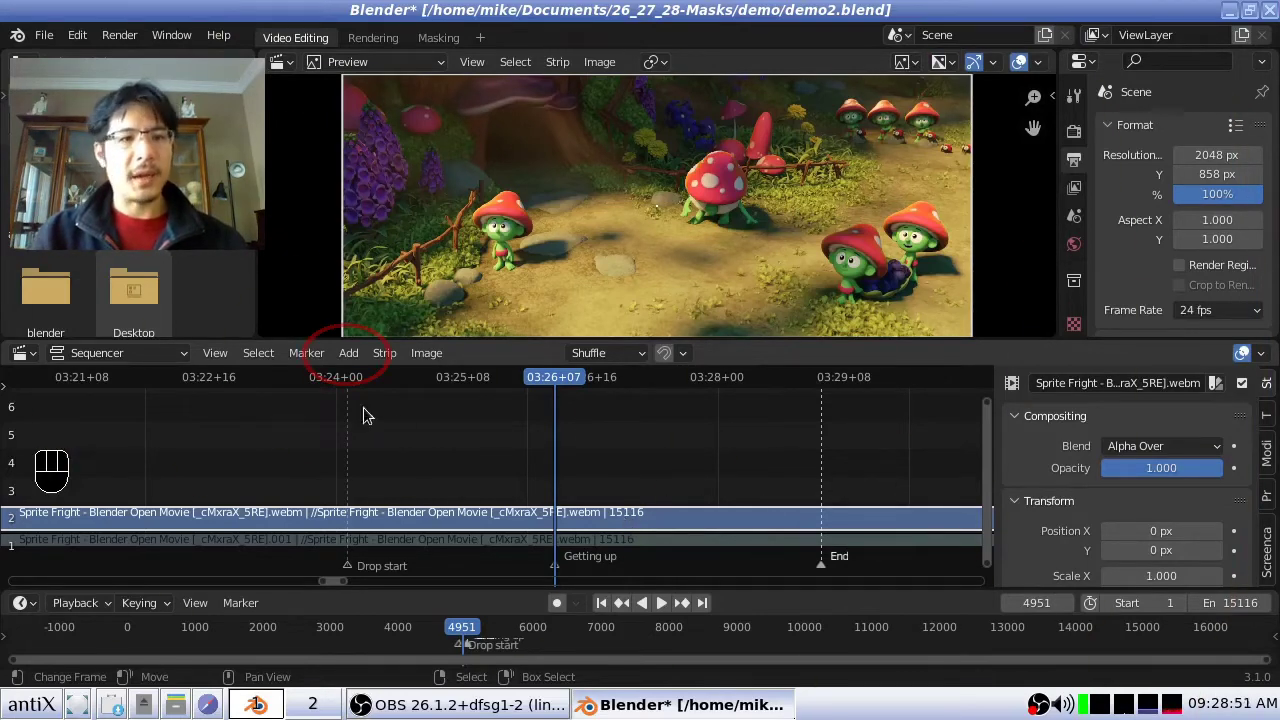
{"action": "left_click", "coordinate": [348, 355]}
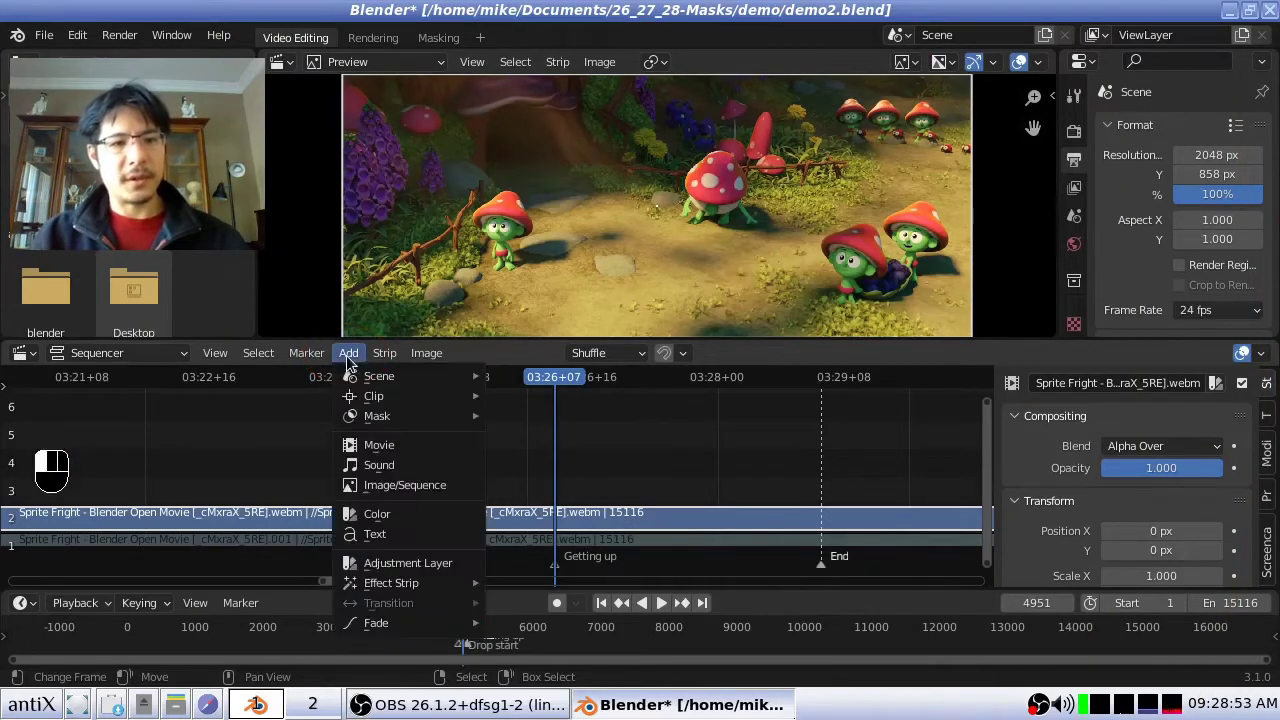
{"action": "left_click", "coordinate": [428, 564]}
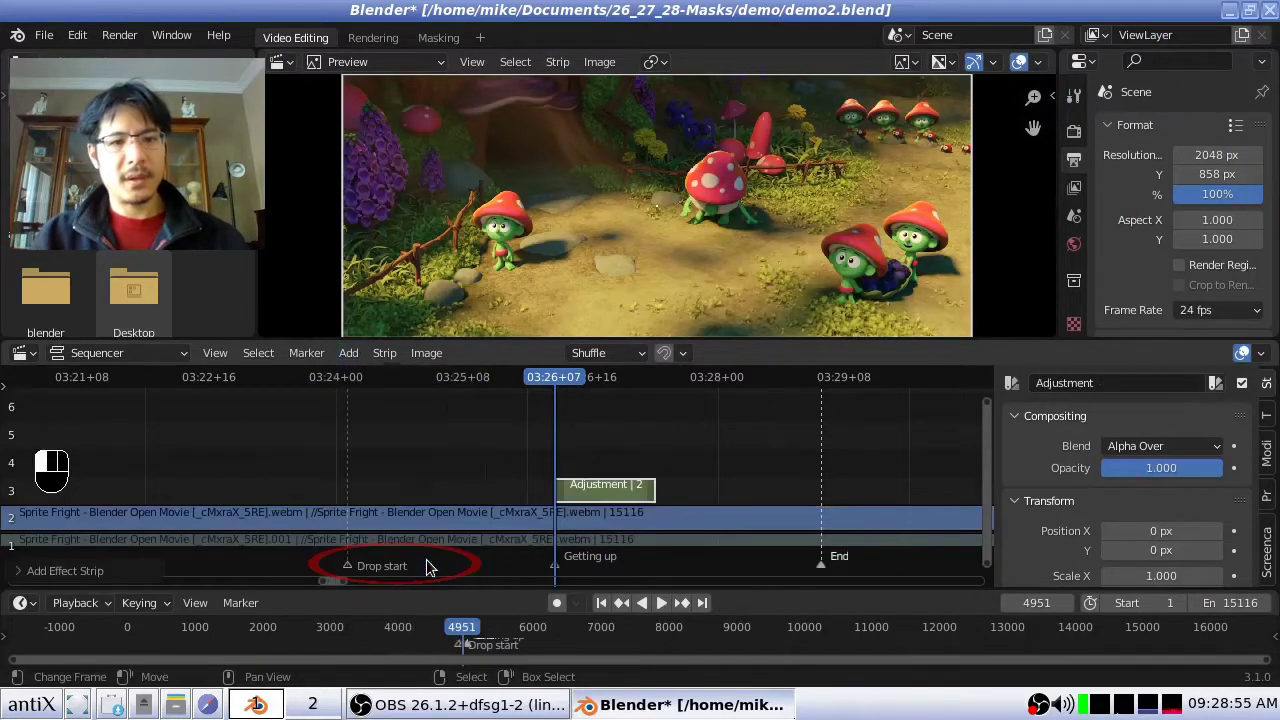
Add a Mask modifier to the adjustment layer strip and widen the sidebar to show its settings in full.
{"action": "left_click", "coordinate": [603, 490]}
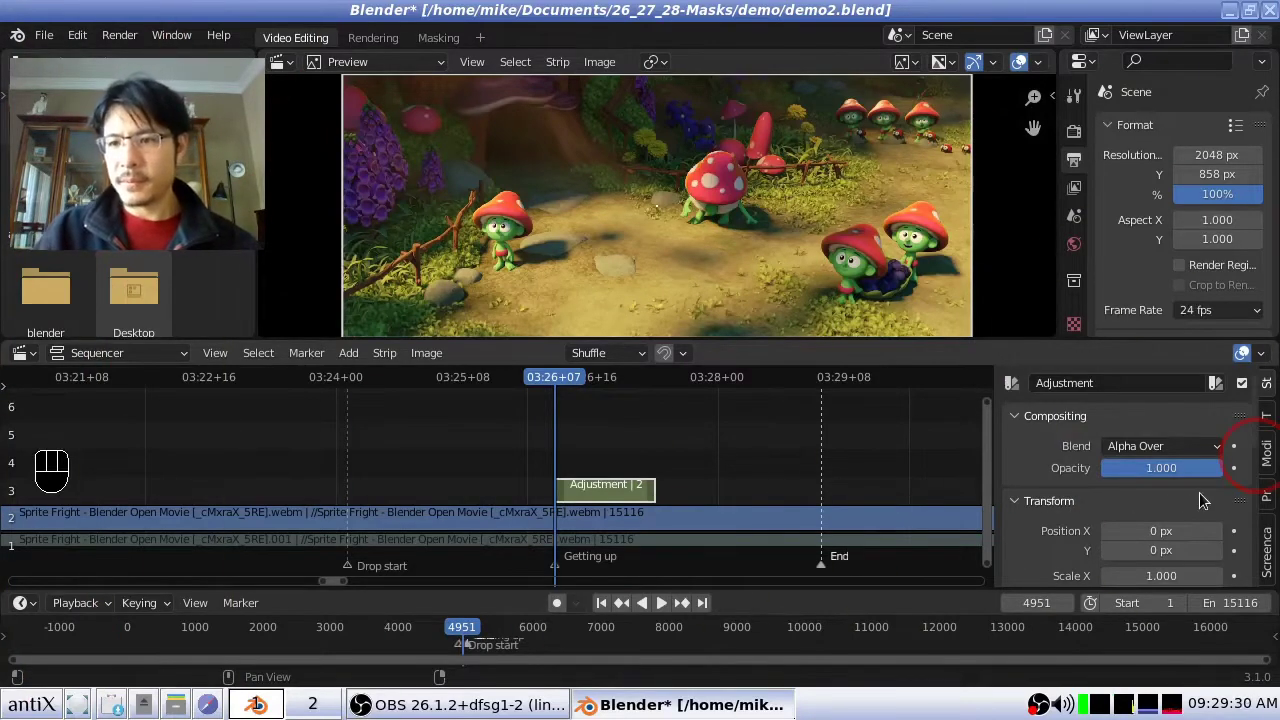
{"action": "left_click", "coordinate": [1267, 452]}
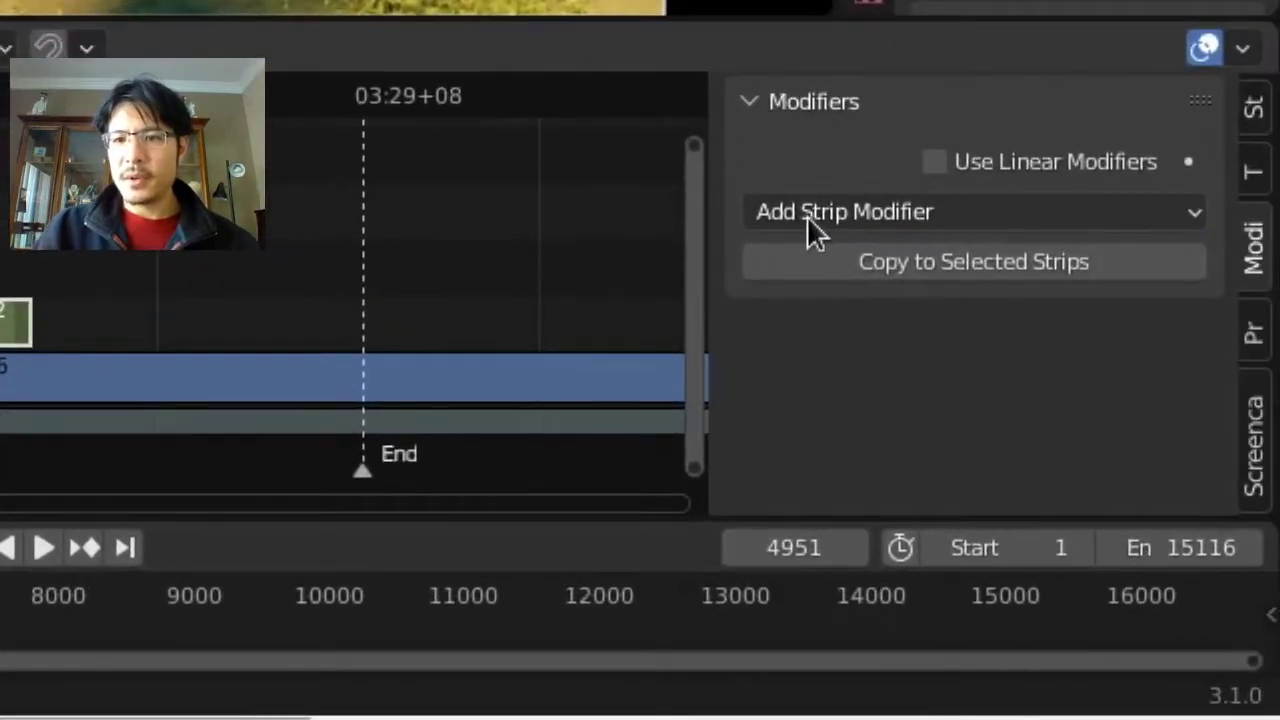
{"action": "left_click", "coordinate": [983, 225]}
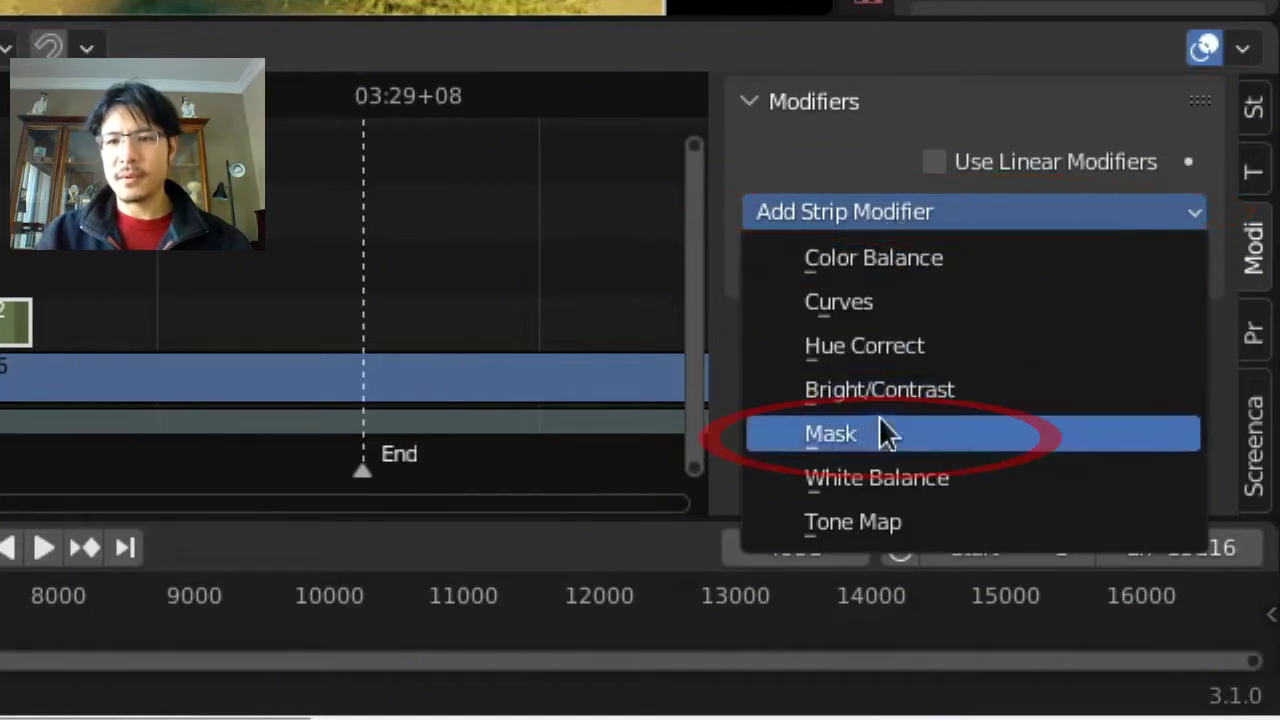
{"action": "left_click", "coordinate": [849, 434]}
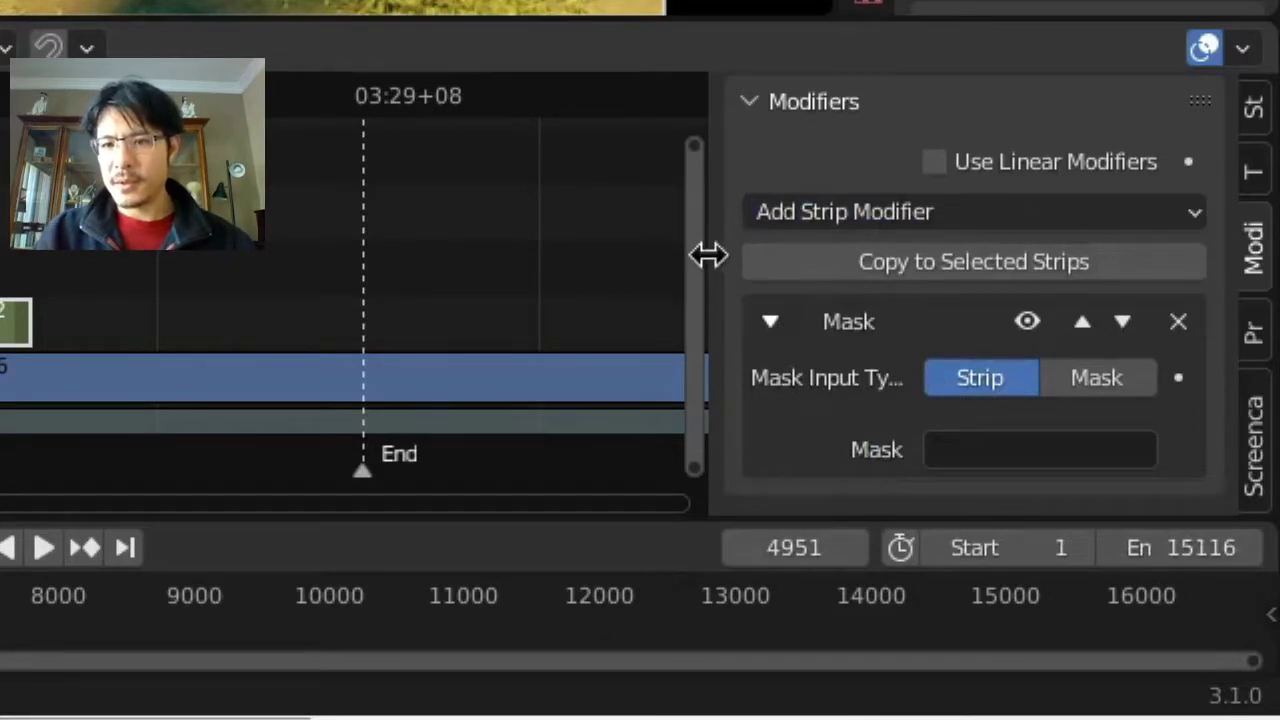
{"action": "left_click_drag", "start_coordinate": [703, 251], "coordinate": [628, 250]}
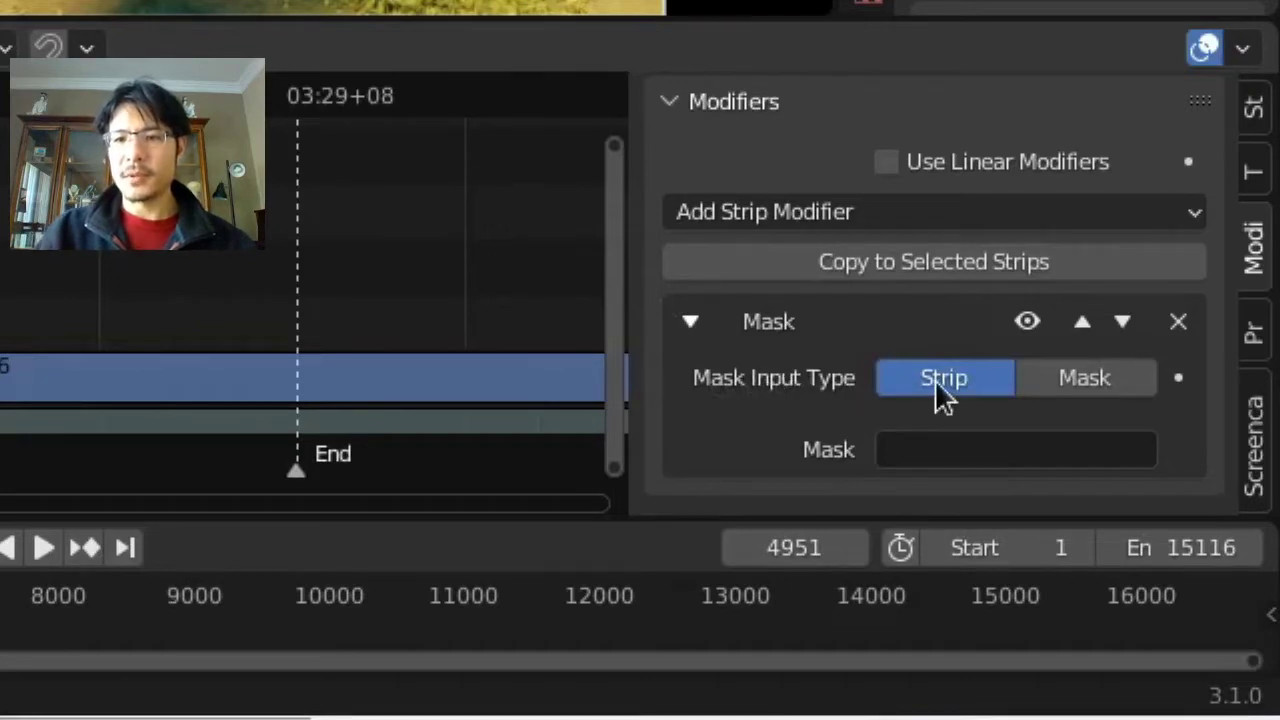
Set the modifier's mask input type to Mask, choose the elder sprite mask, and set the mask time to Absolute.
{"action": "left_click", "coordinate": [1094, 392]}
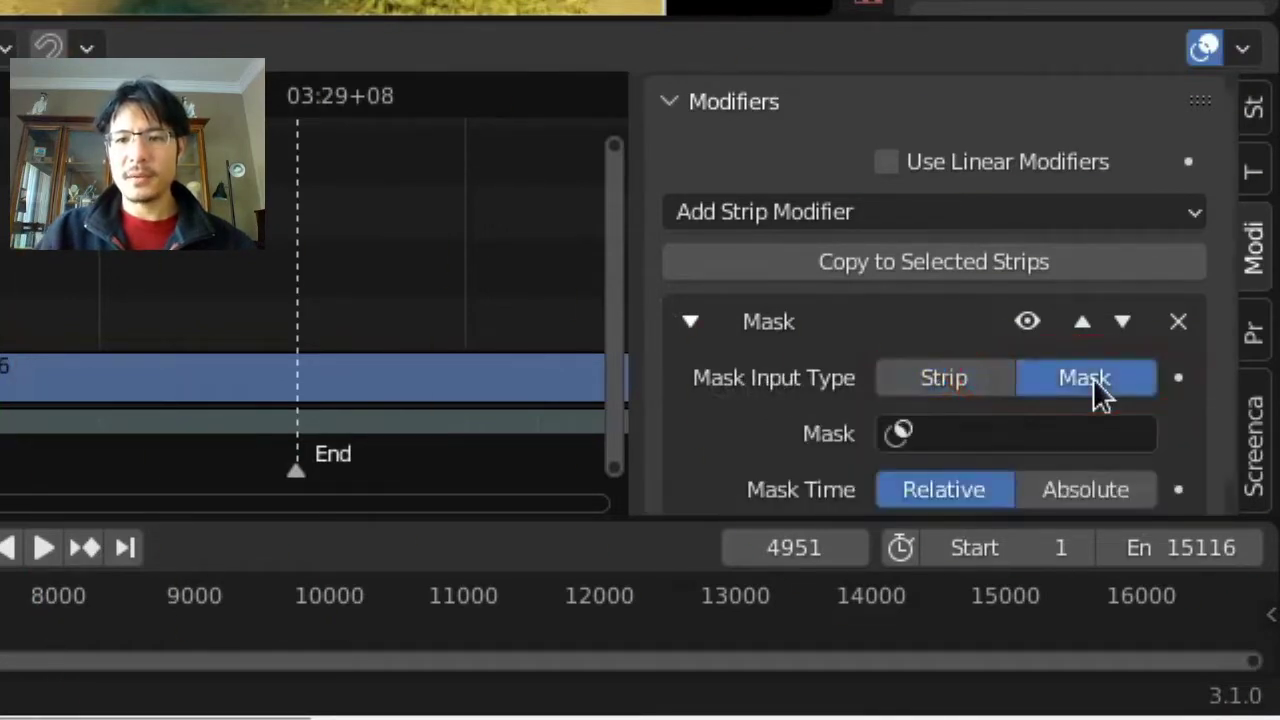
{"action": "left_click", "coordinate": [1063, 452]}
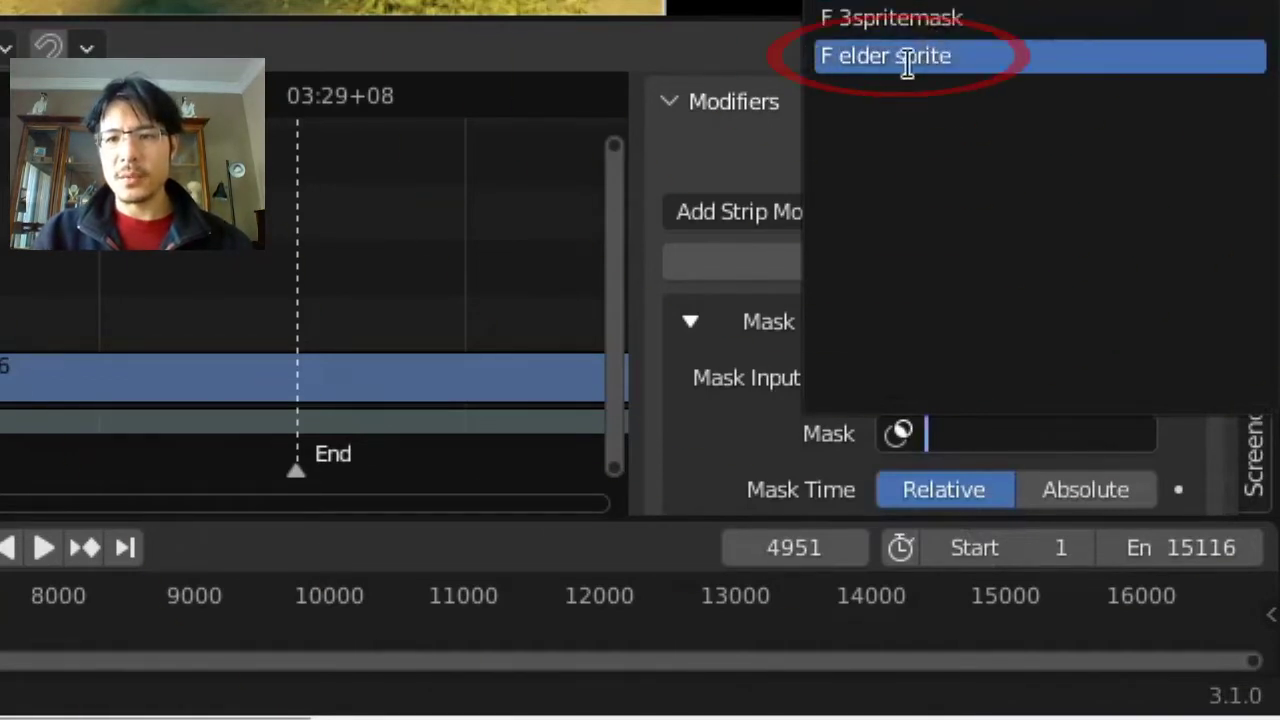
{"action": "left_click", "coordinate": [948, 56]}
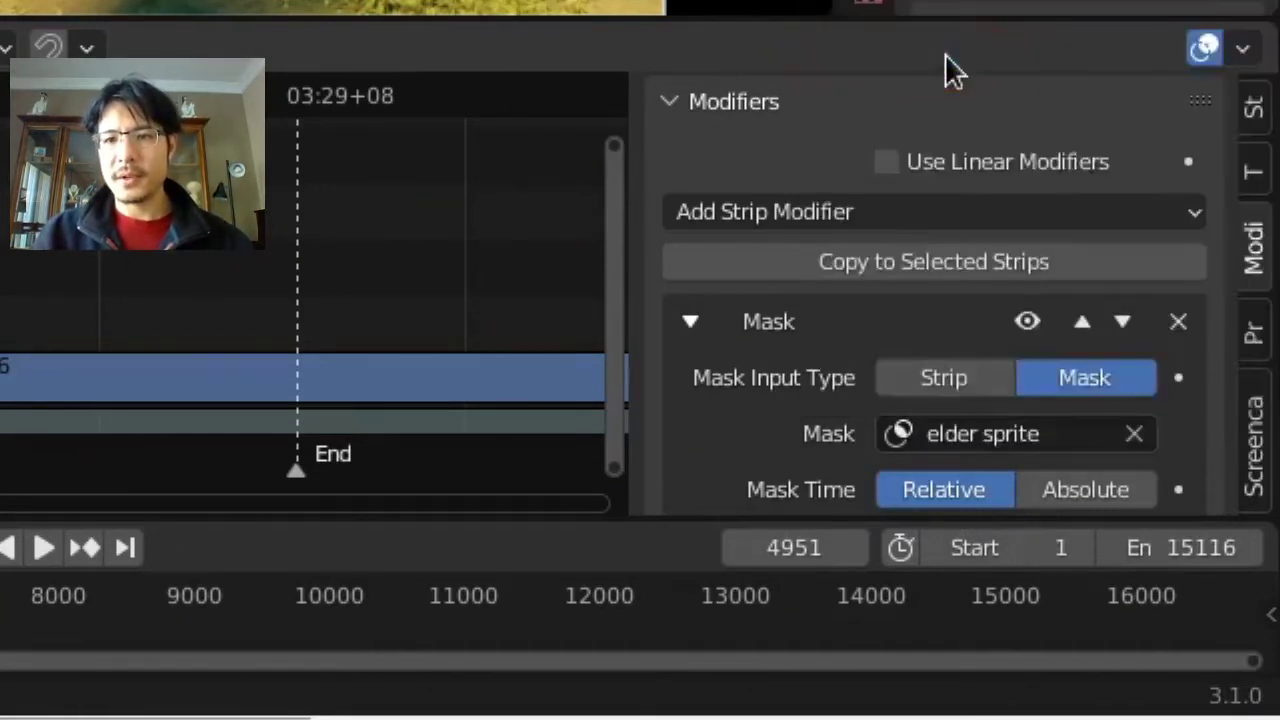
{"action": "scroll", "coordinate": [935, 266], "scroll_direction": "down", "scroll_amount": 1}
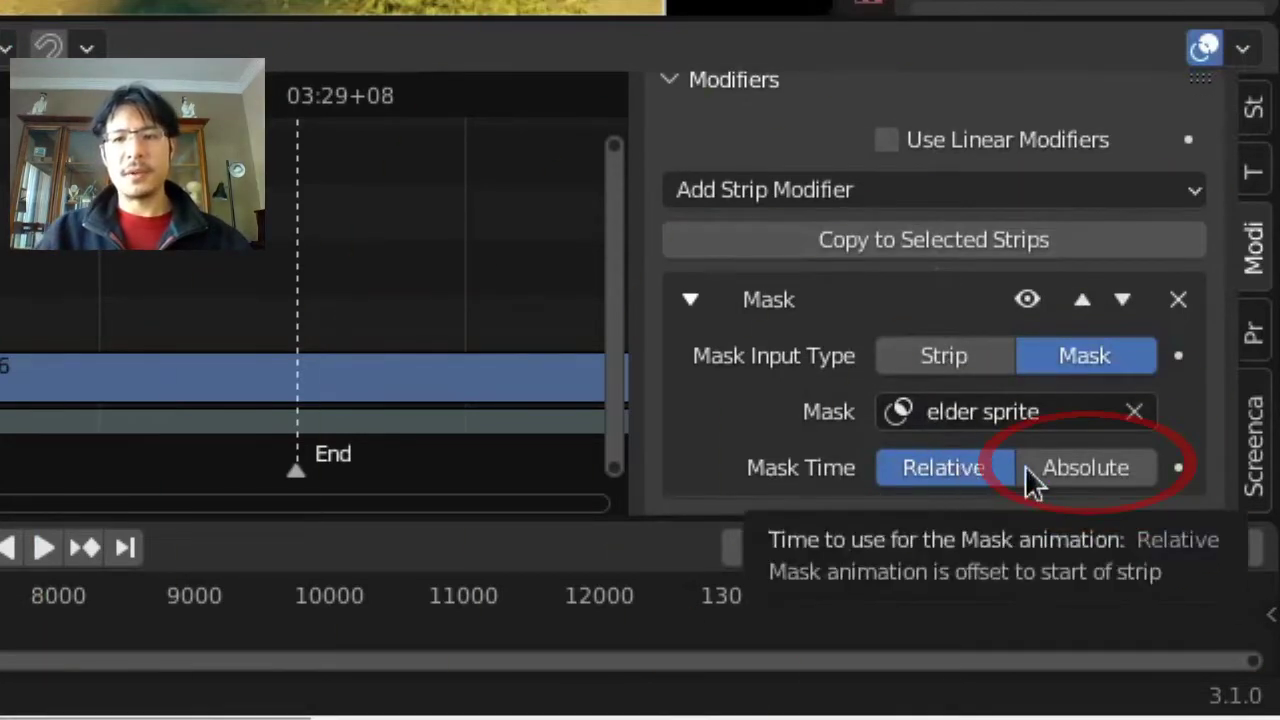
{"action": "left_click", "coordinate": [1112, 482]}
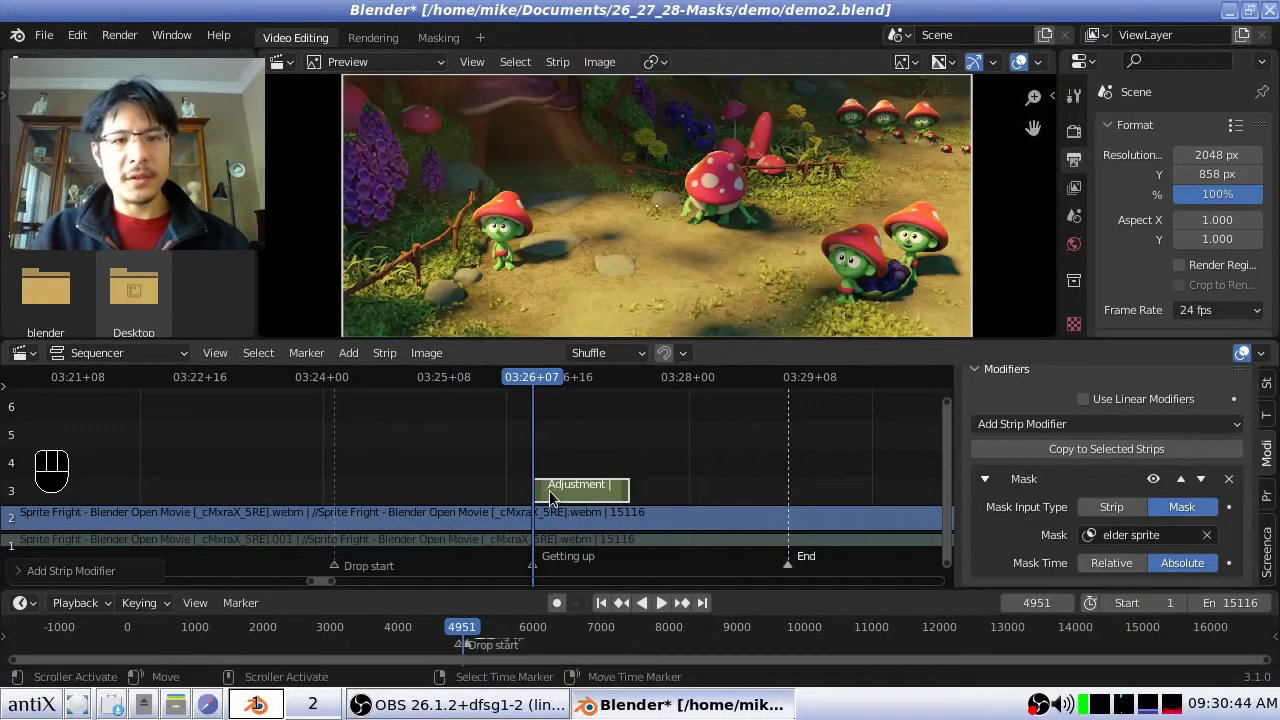
Play back the masked adjustment strip and return the playhead to the Getting up marker.
{"action": "key", "text": "space"}
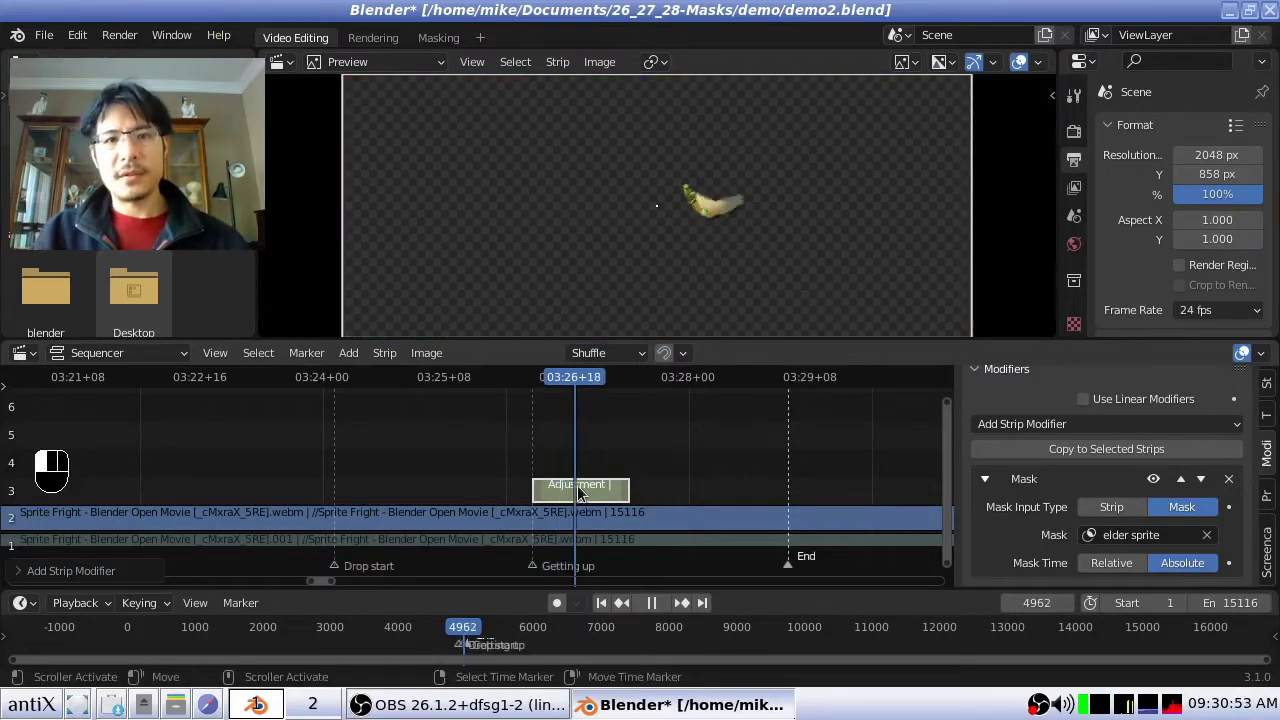
{"action": "mouse_move", "coordinate": [578, 492]}
{"action": "left_mouse_down"}
{"action": "mouse_move", "coordinate": [600, 492]}
{"action": "mouse_move", "coordinate": [543, 490]}
{"action": "mouse_move", "coordinate": [612, 491]}
{"action": "mouse_move", "coordinate": [560, 487]}
{"action": "left_mouse_up"}
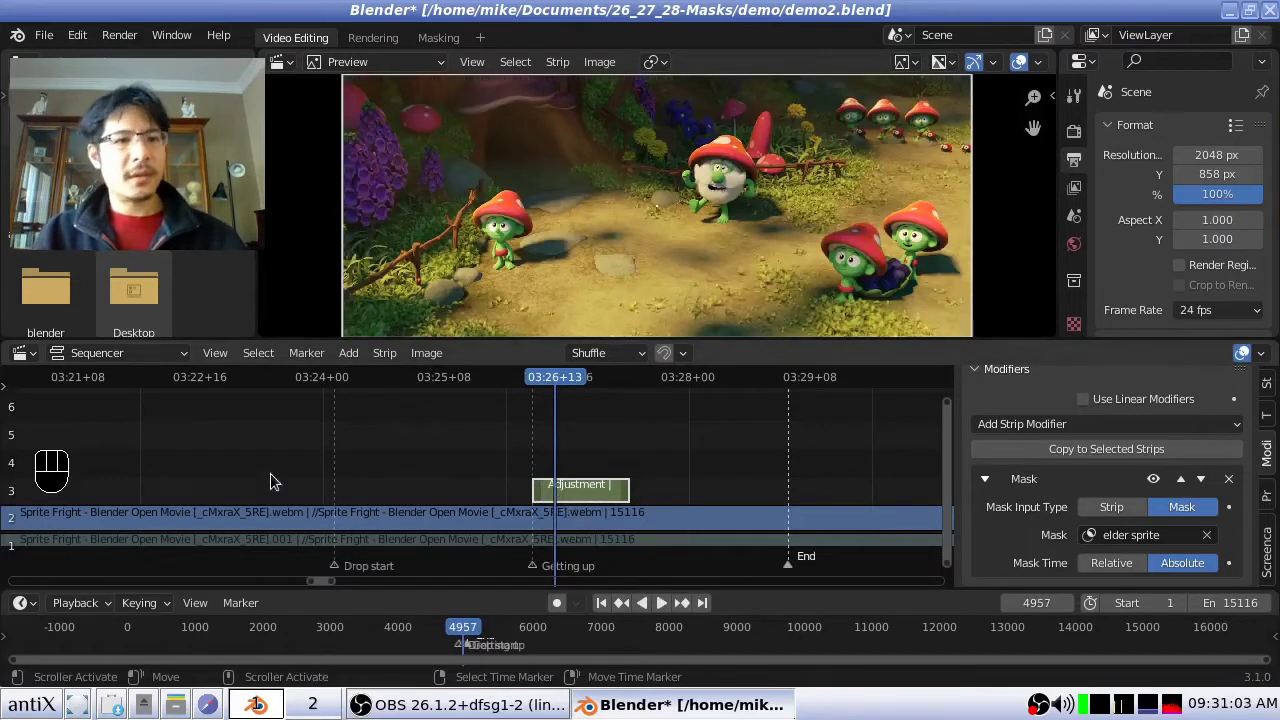
{"action": "left_click", "coordinate": [320, 353]}
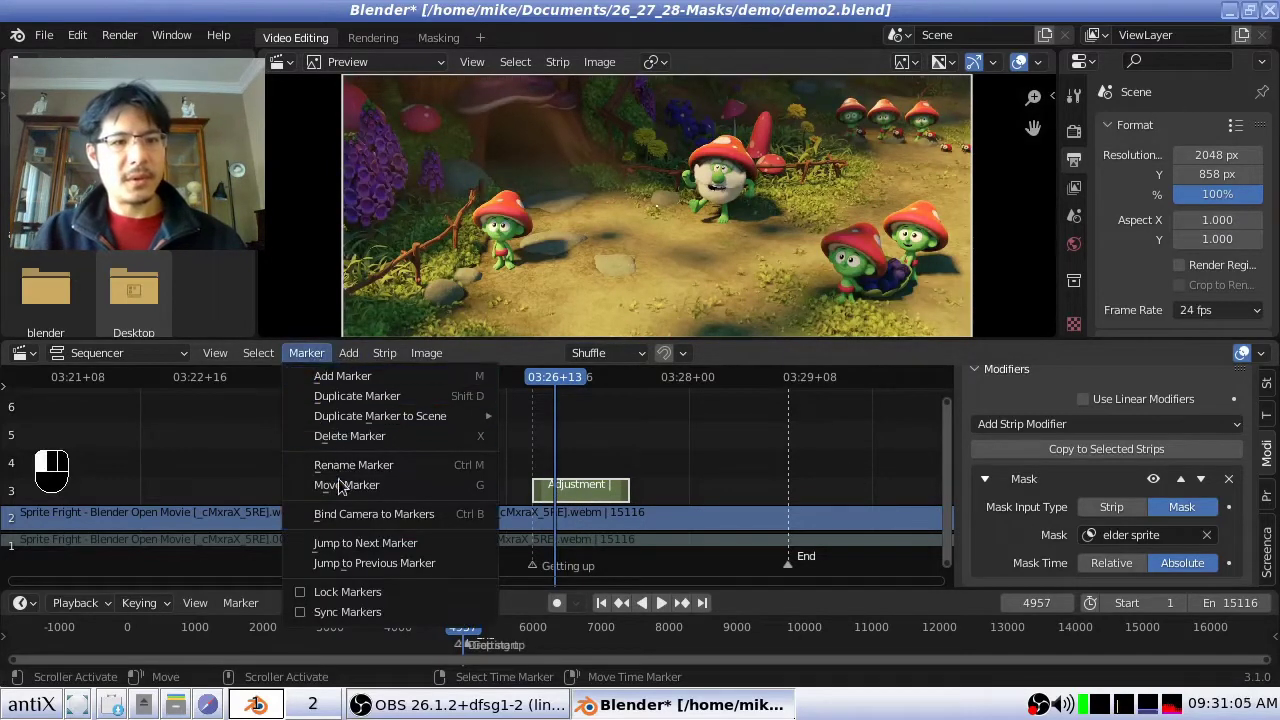
{"action": "left_click", "coordinate": [366, 563]}
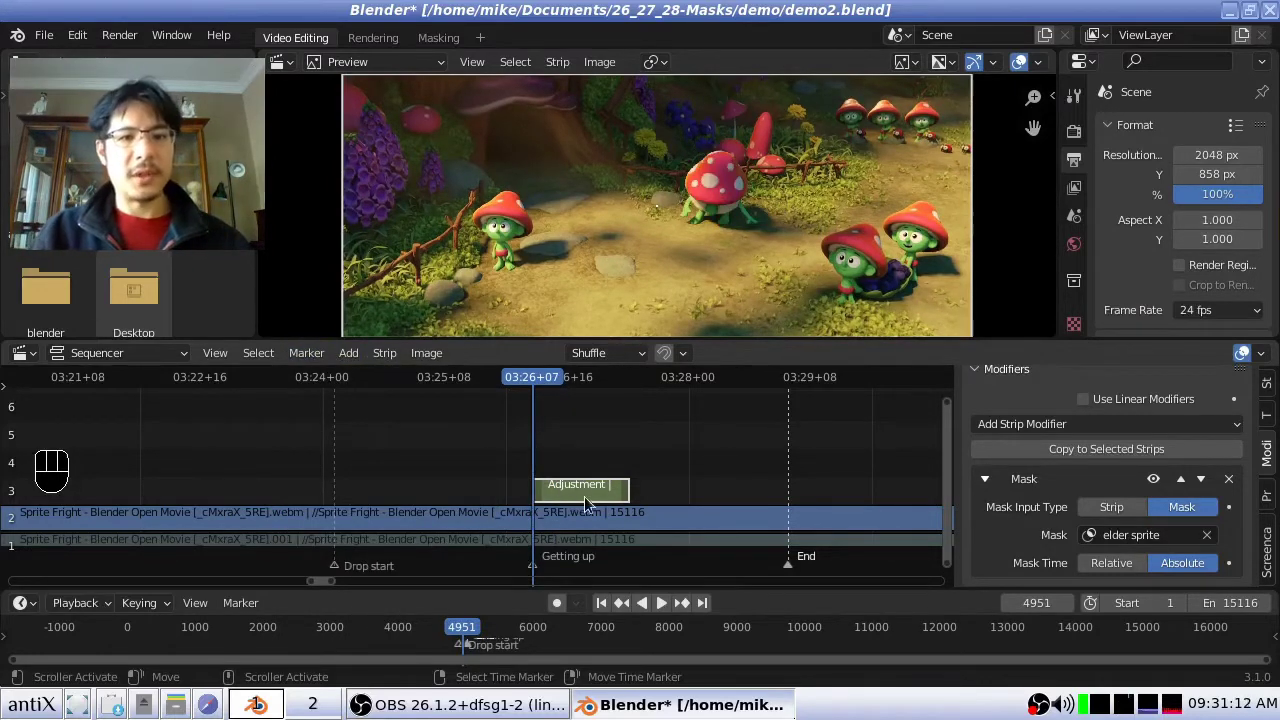
Add a Gaussian Blur effect strip to the adjustment layer strip.
{"action": "left_click", "coordinate": [349, 355]}
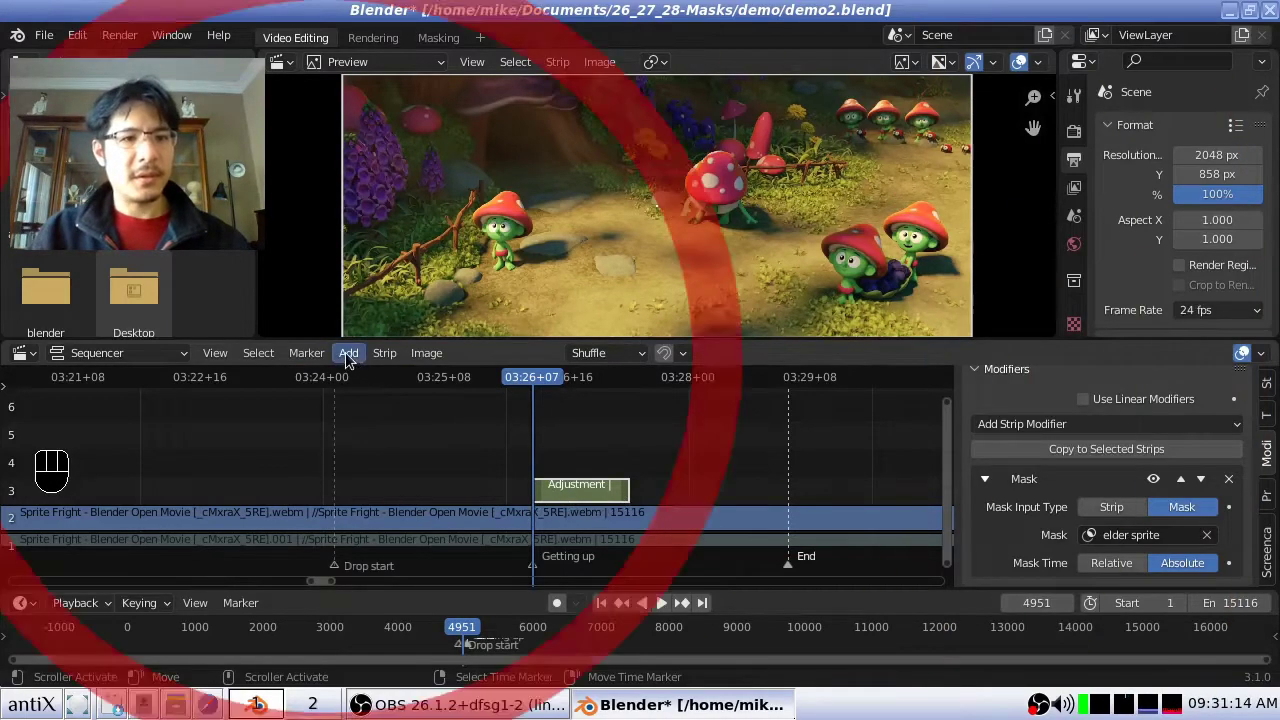
{"action": "left_click", "coordinate": [416, 585]}
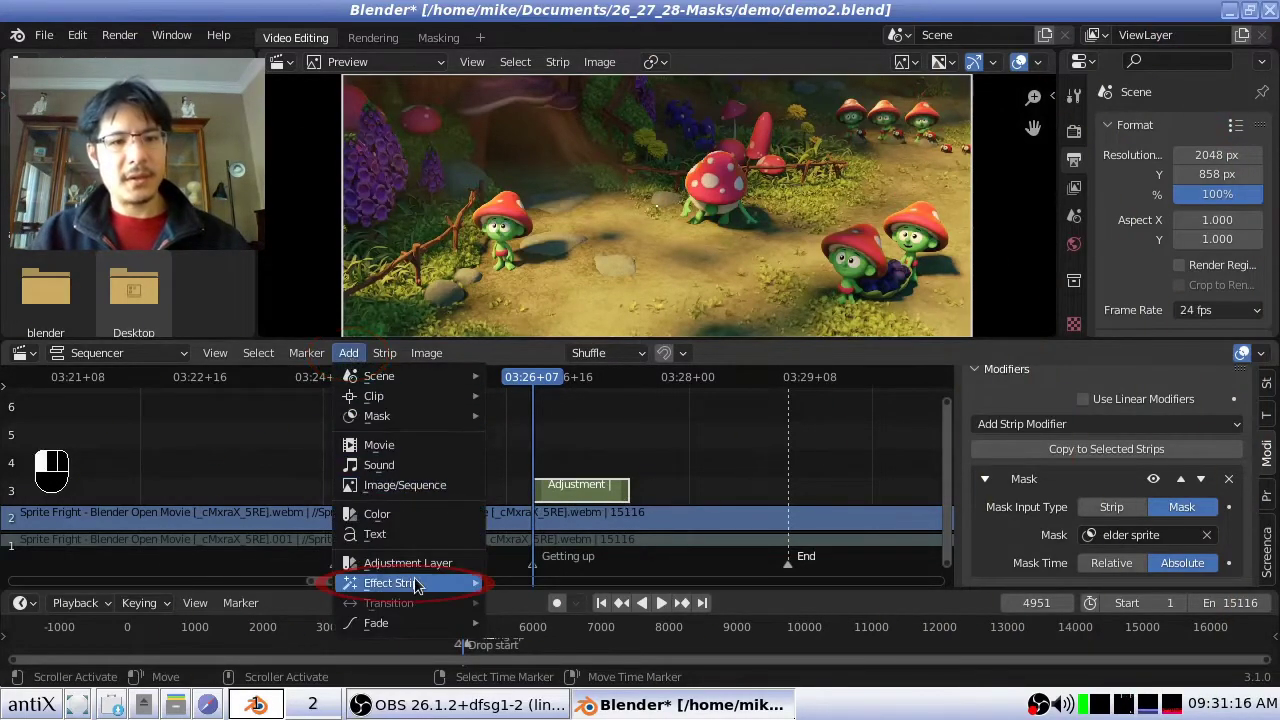
{"action": "left_click", "coordinate": [572, 584]}
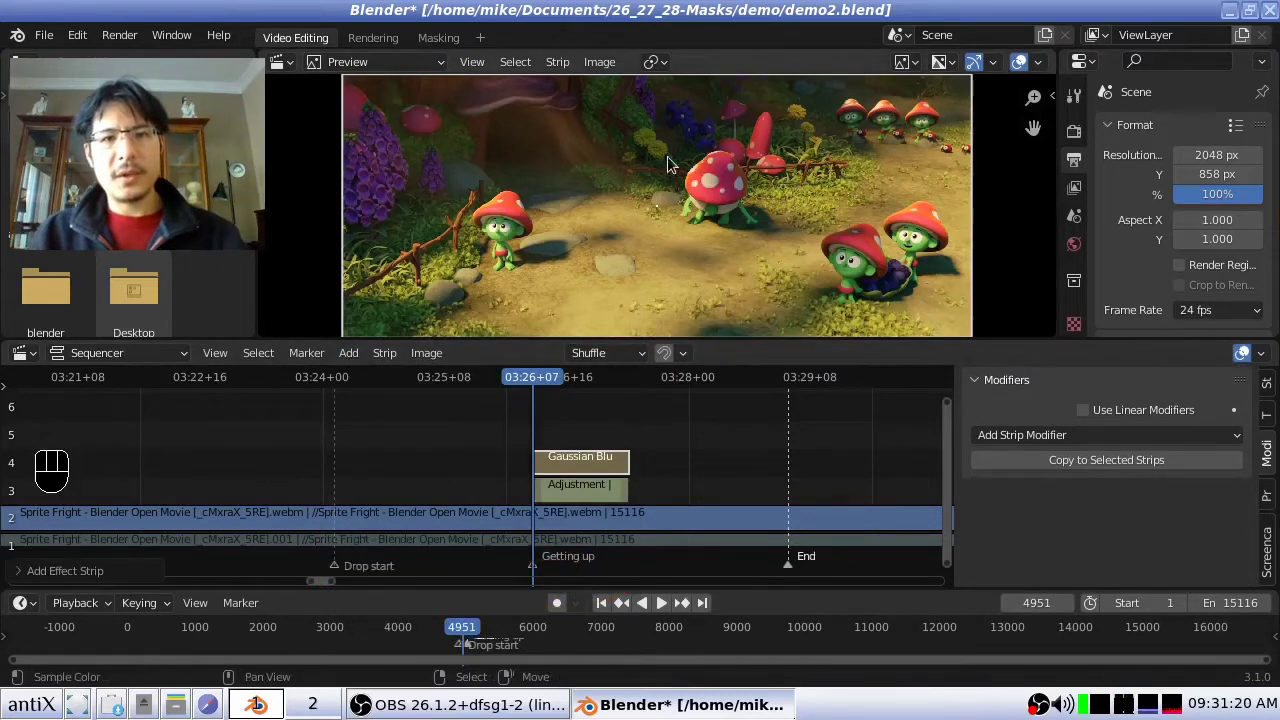
Set the Gaussian Blur strip's Size X and Size Y to 20 while viewing the elder sprite up close.
{"action": "key", "text": "shift+b"}
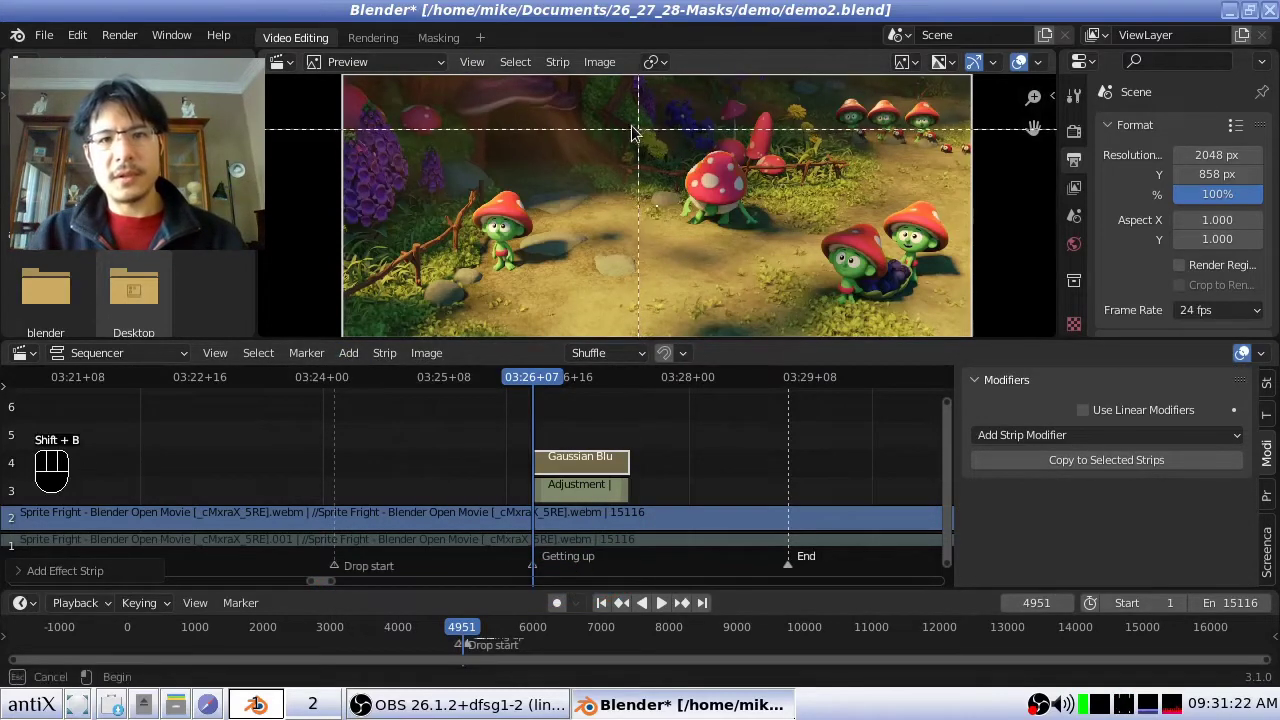
{"action": "left_click_drag", "start_coordinate": [622, 125], "coordinate": [804, 262]}
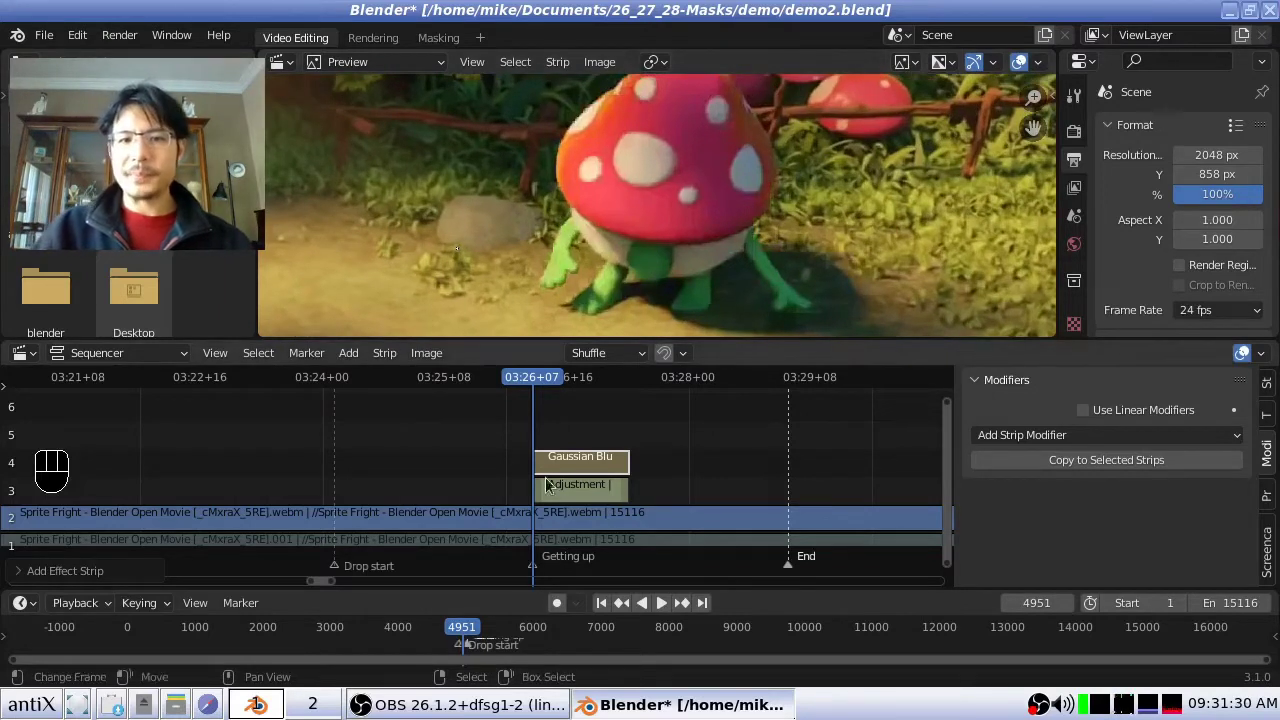
{"action": "left_click", "coordinate": [1271, 388]}
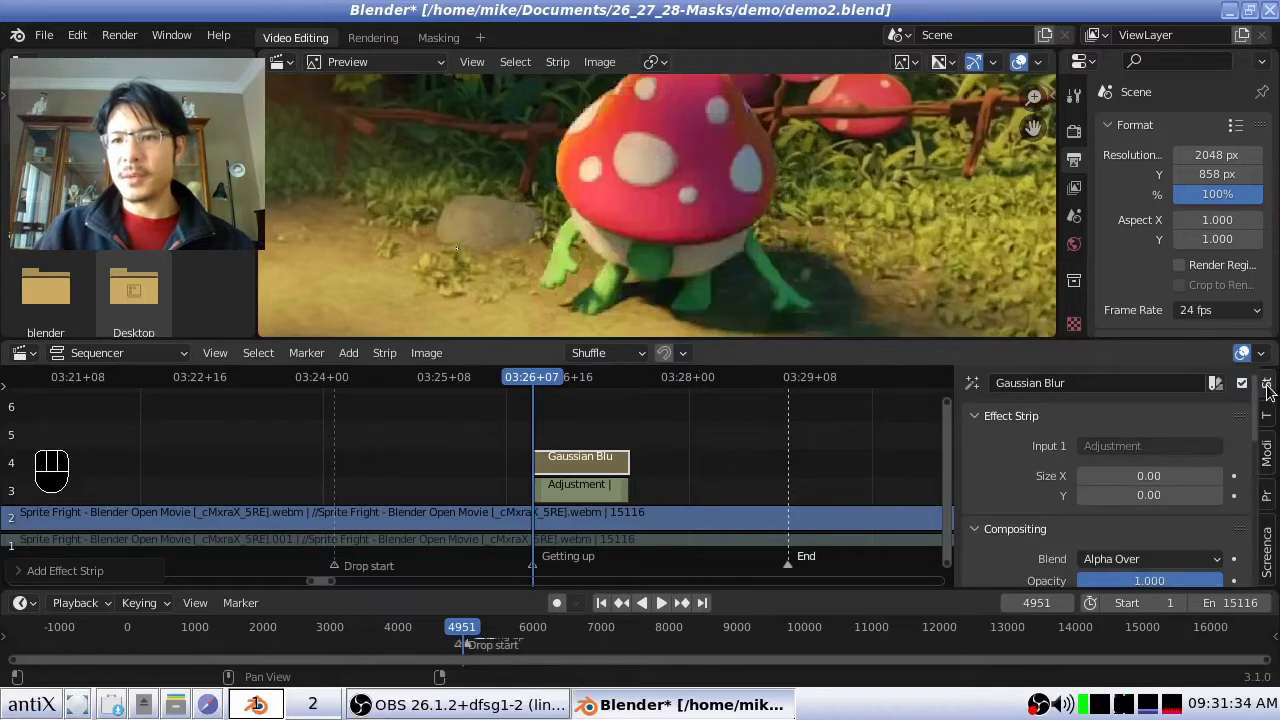
{"action": "scroll", "coordinate": [1095, 442], "scroll_direction": "down", "scroll_amount": 1}
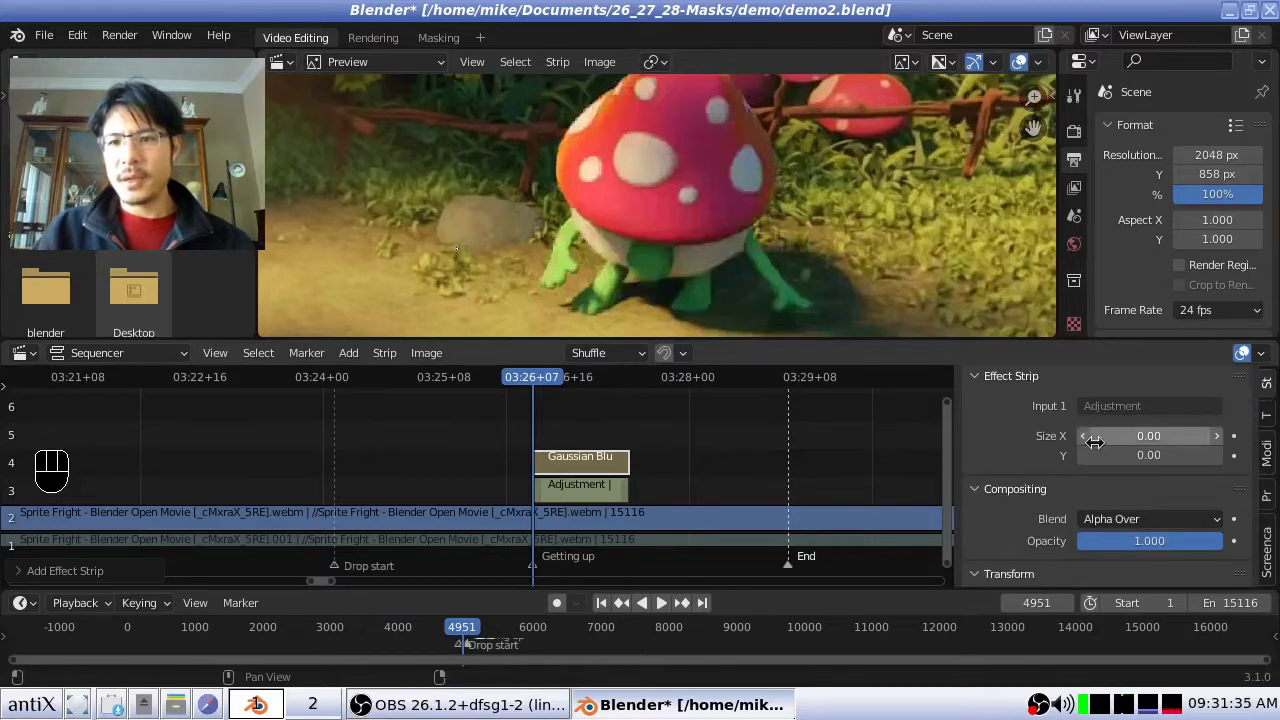
{"action": "left_click", "coordinate": [1150, 436]}
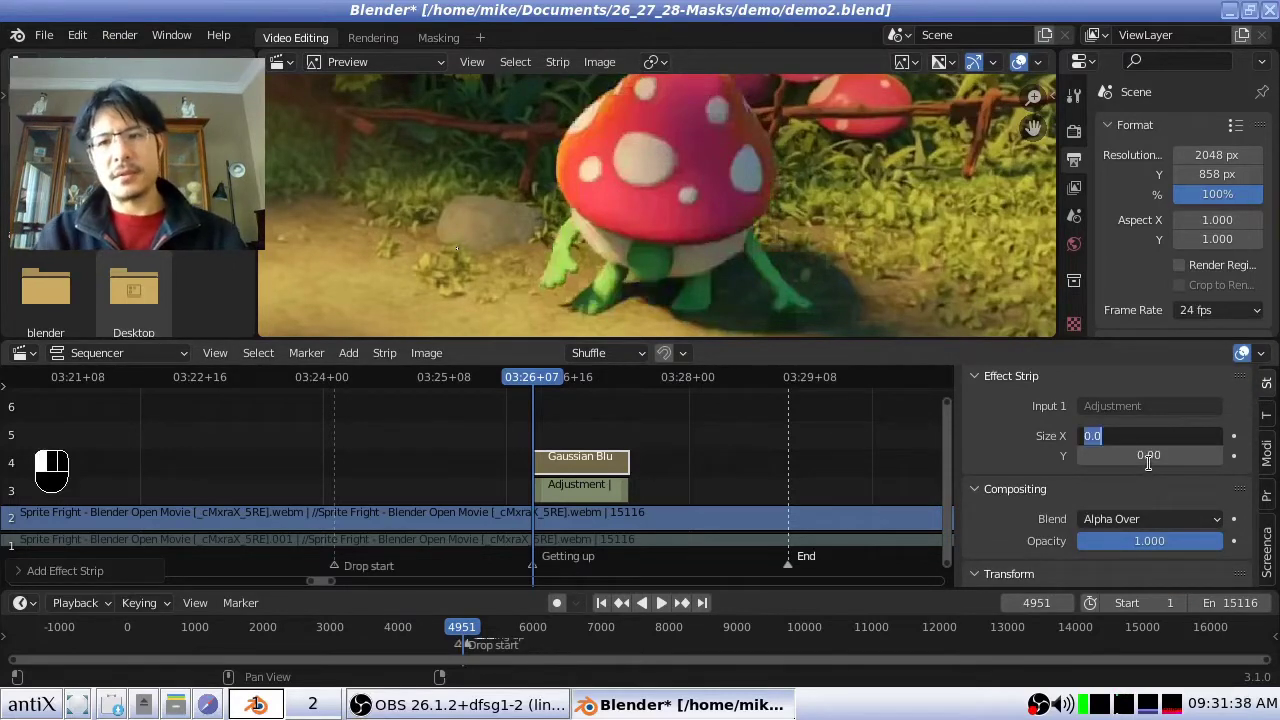
{"action": "type", "text": "20"}
{"action": "key", "text": "Tab"}
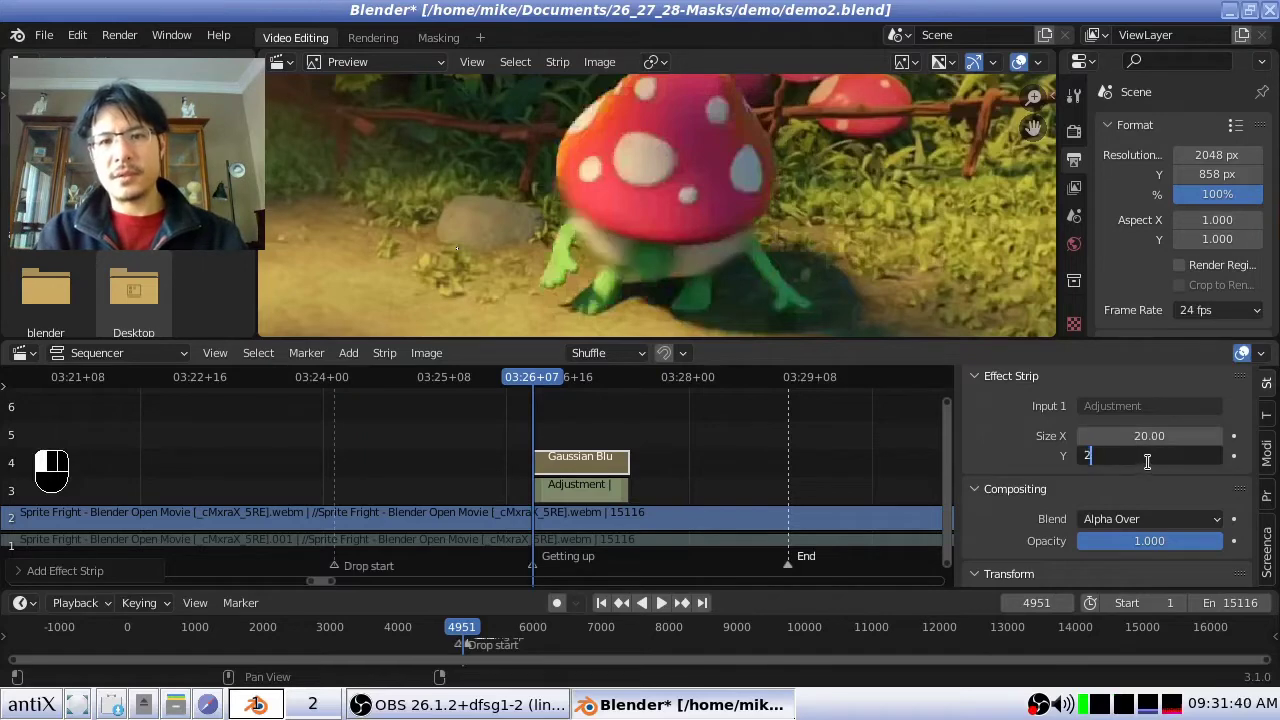
{"action": "type", "text": "20"}
{"action": "key", "text": "Return"}
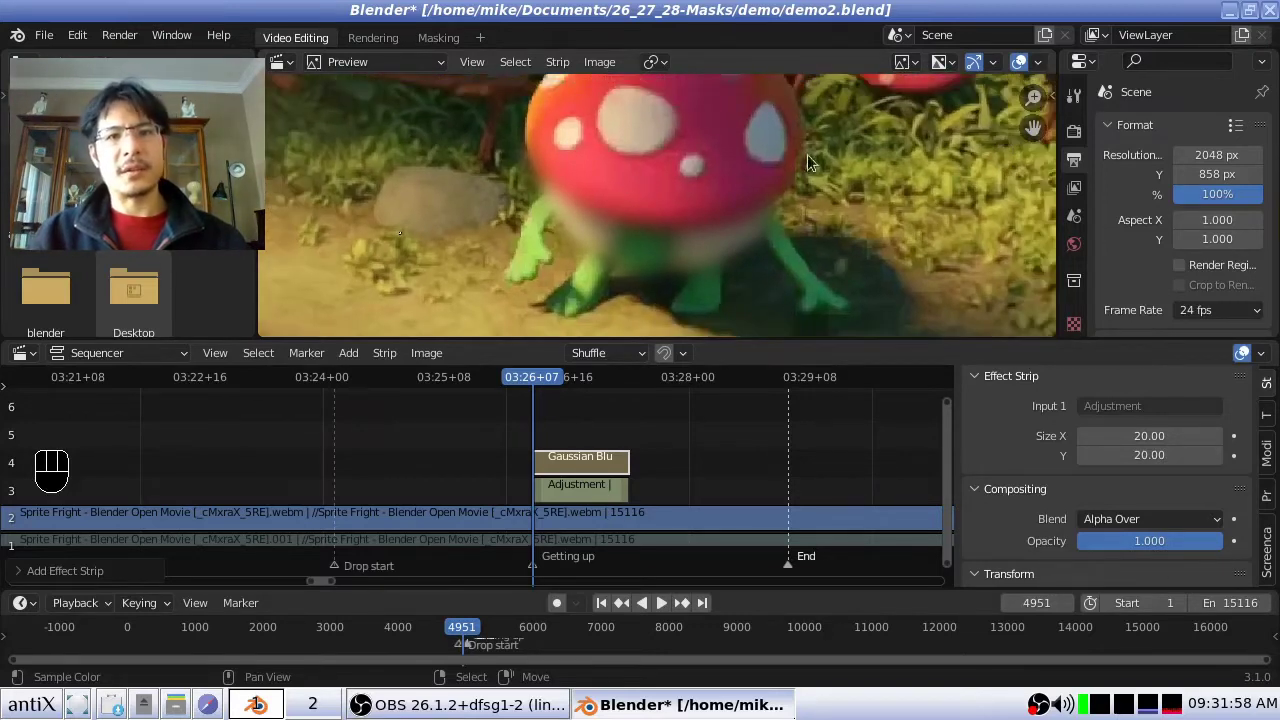
Play back the start of the Gaussian Blur strip to check the blurred area.
{"action": "left_click", "coordinate": [540, 466]}
{"action": "key", "text": "space"}
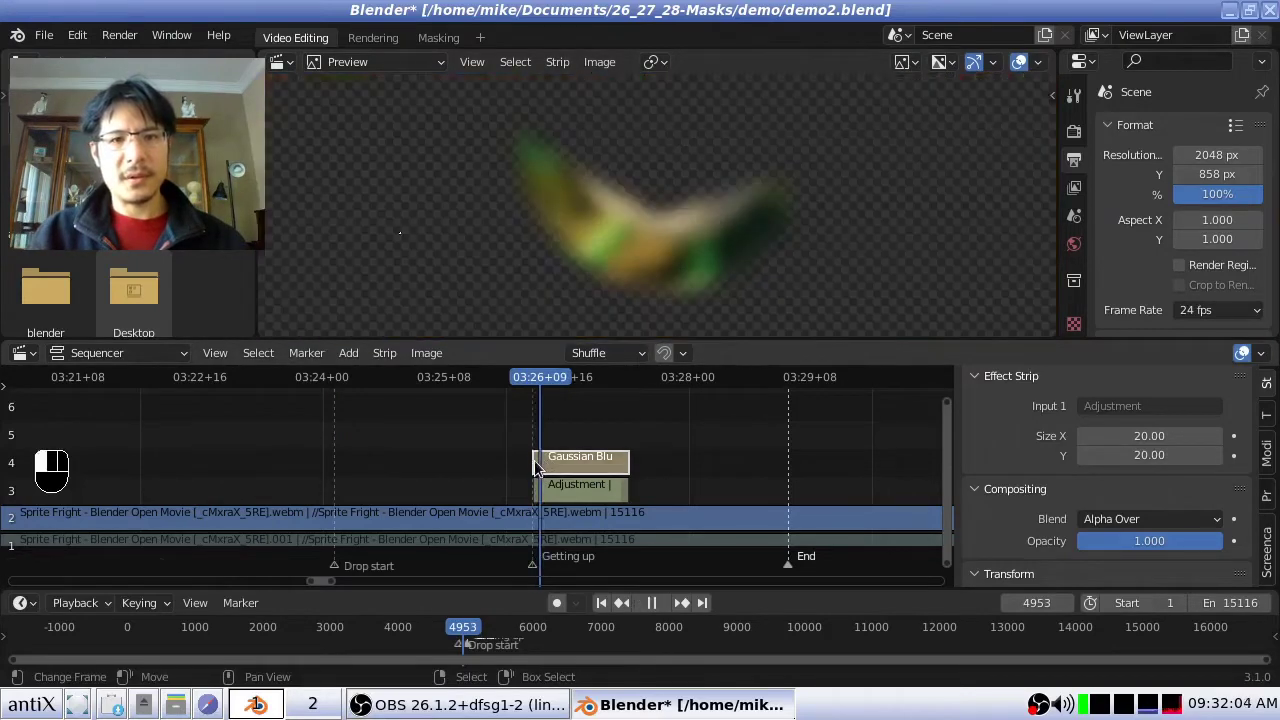
{"action": "left_click_drag", "start_coordinate": [540, 466], "coordinate": [535, 467]}
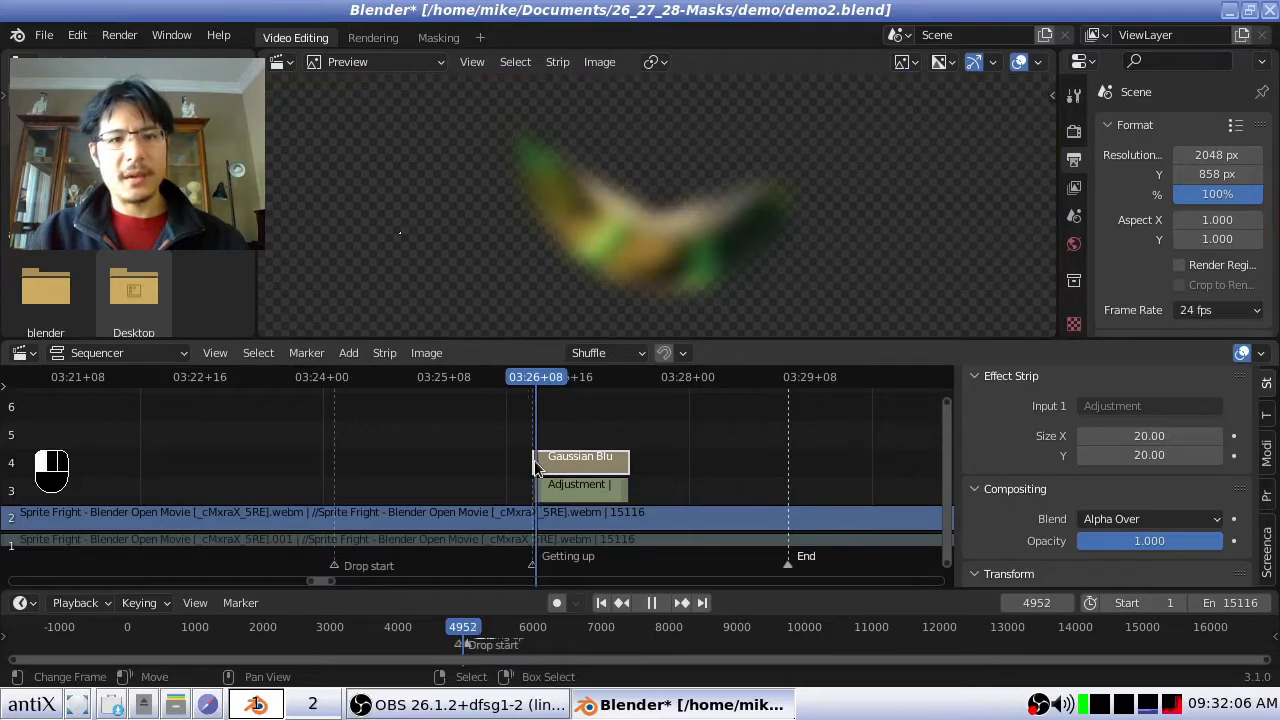
{"action": "key", "text": "space"}
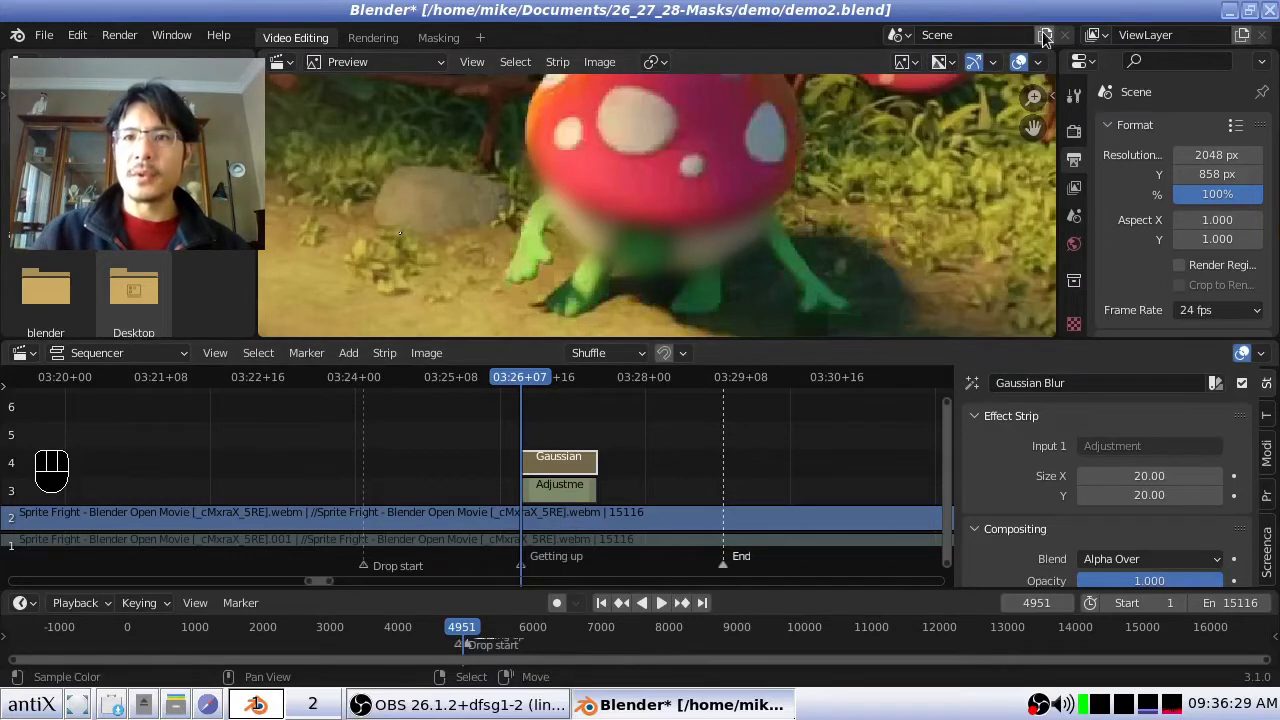
Create a full copy of the scene and name it removal.
{"action": "left_click", "coordinate": [1043, 35]}
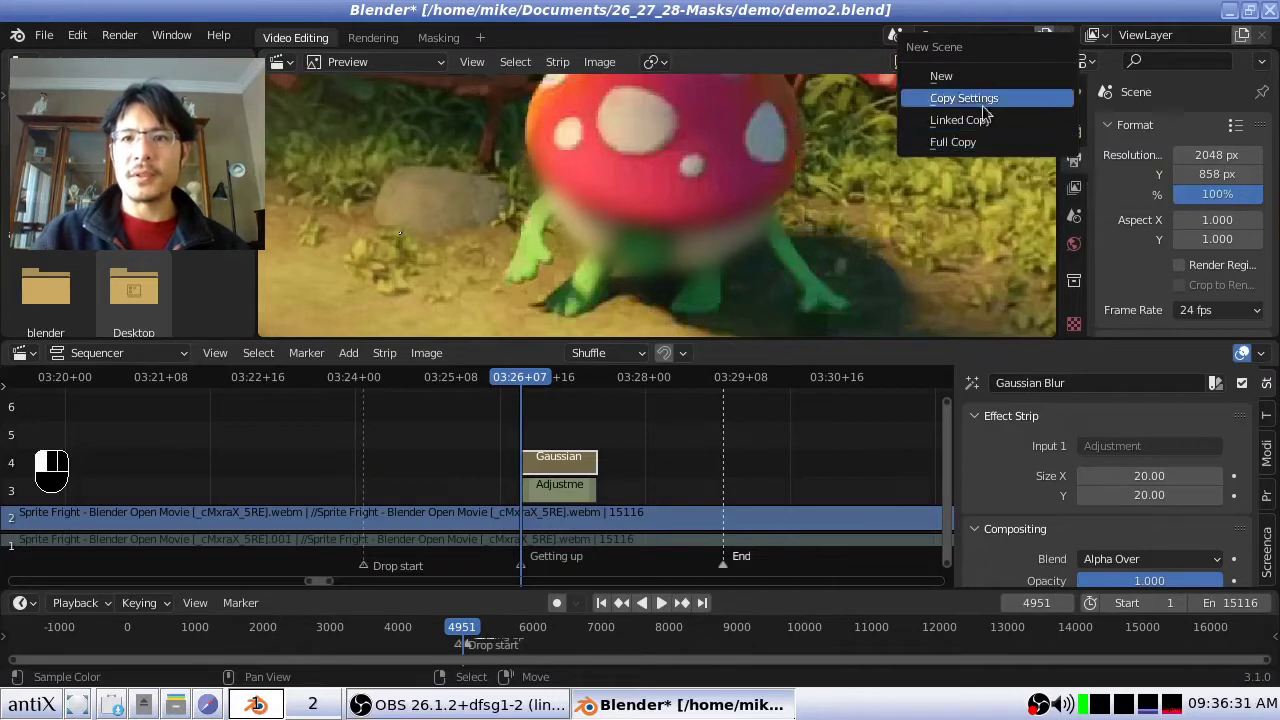
{"action": "left_click", "coordinate": [951, 142]}
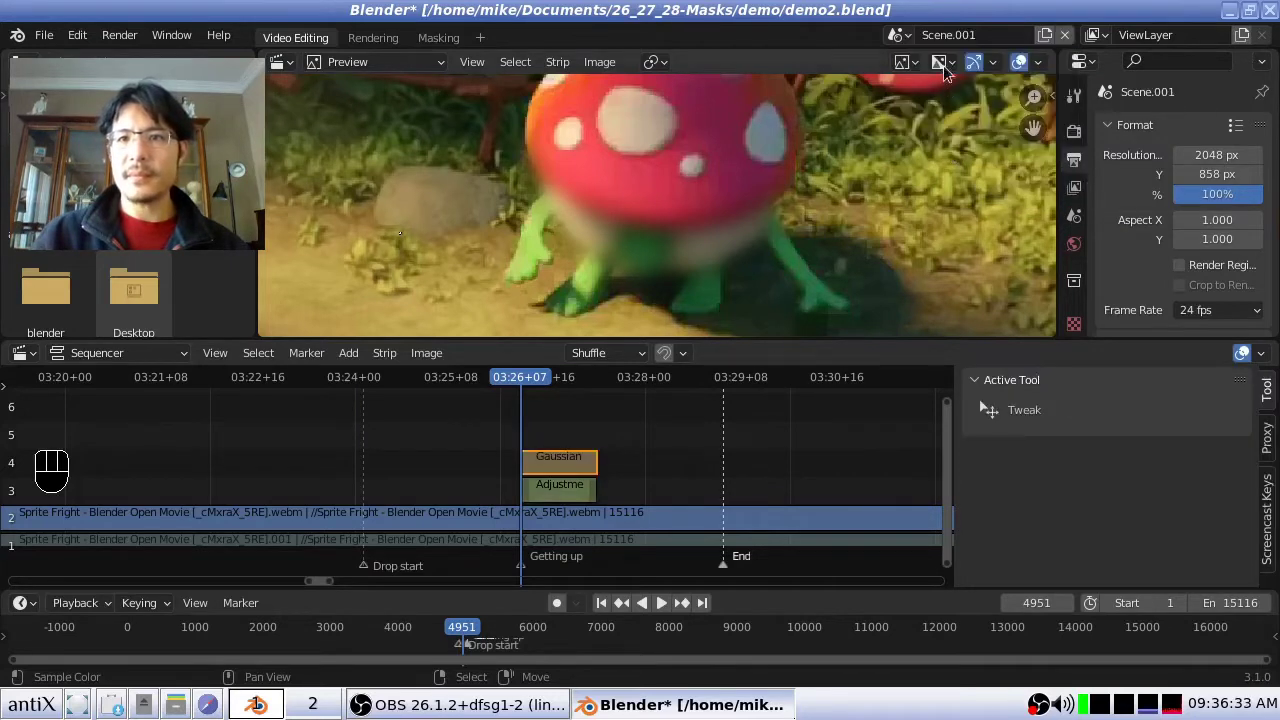
{"action": "left_click", "coordinate": [958, 34]}
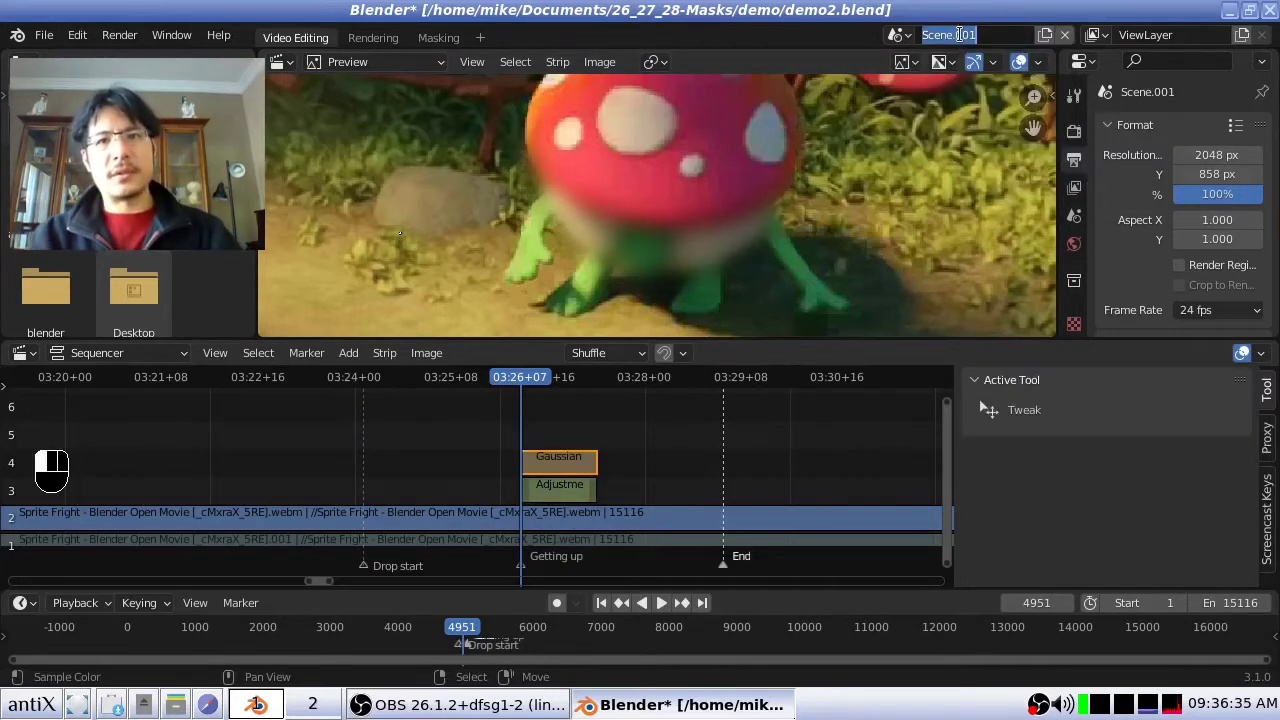
{"action": "type", "text": "removal"}
{"action": "key", "text": "Return"}
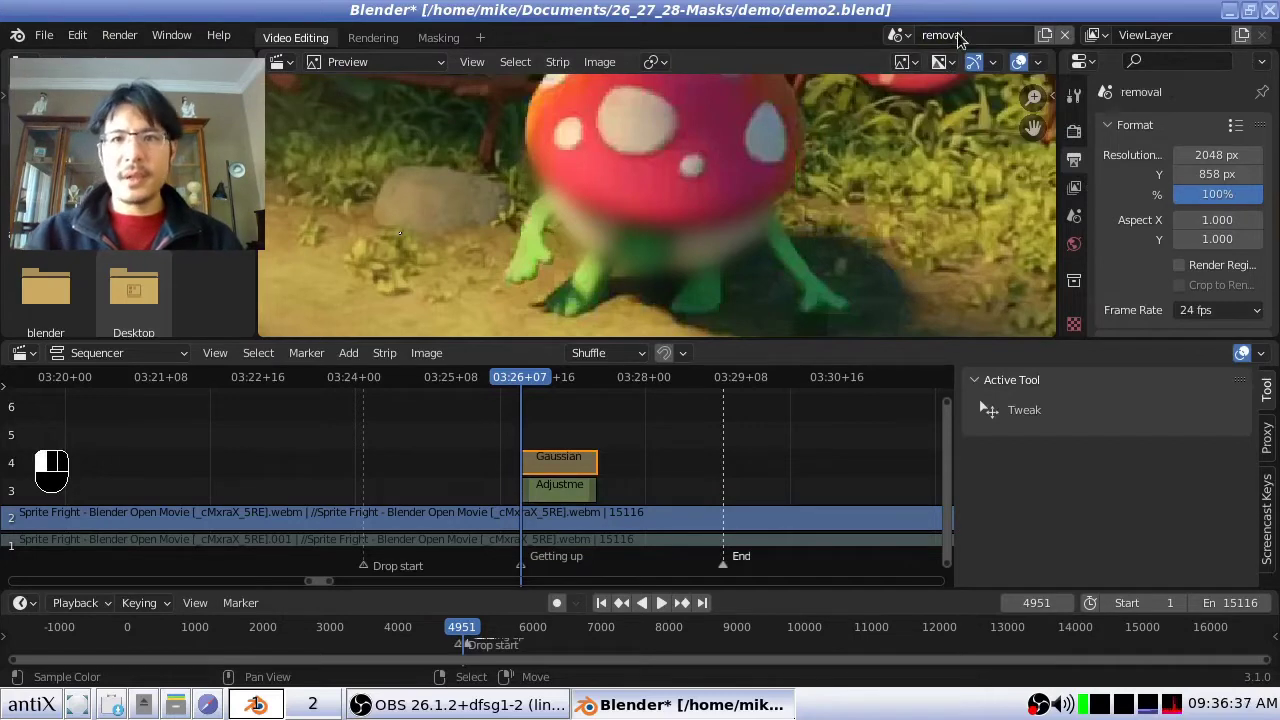
Delete the Gaussian Blur and adjustment strips, and add a Mask modifier to the Sprite Fright movie strip in channel 2.
{"action": "left_click", "coordinate": [557, 468], "text": "ctrl"}
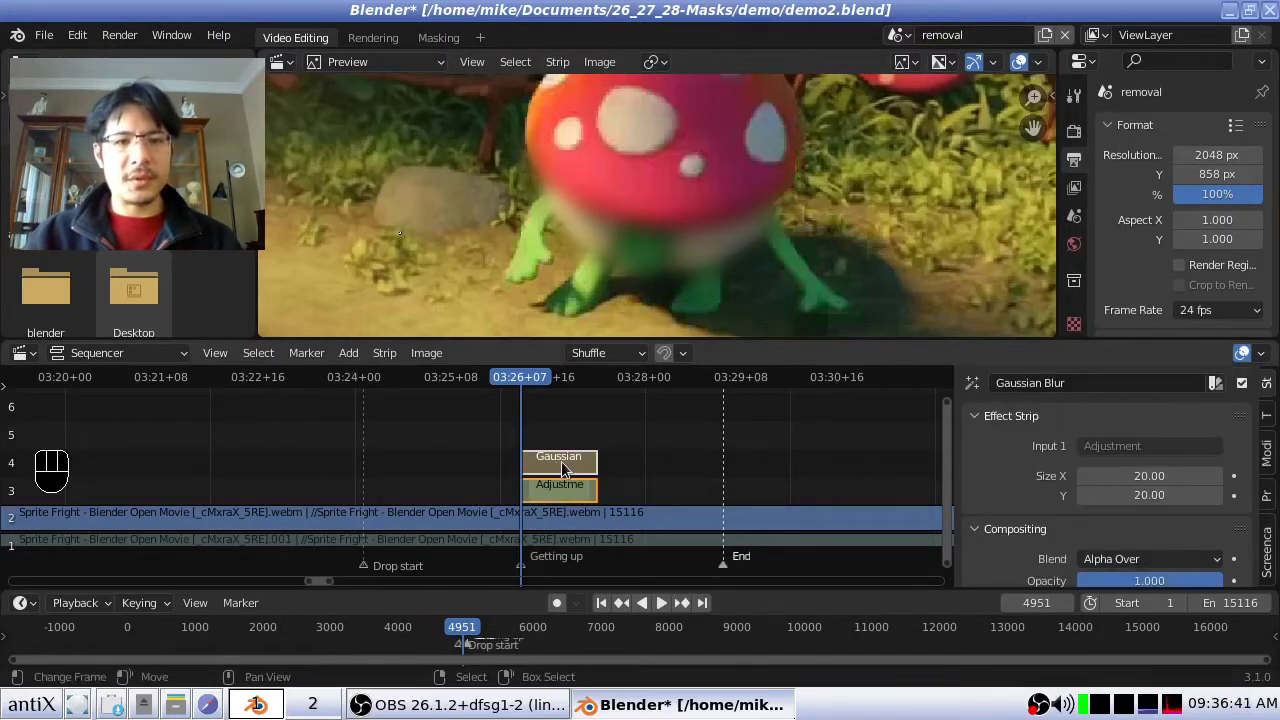
{"action": "key", "text": "x"}
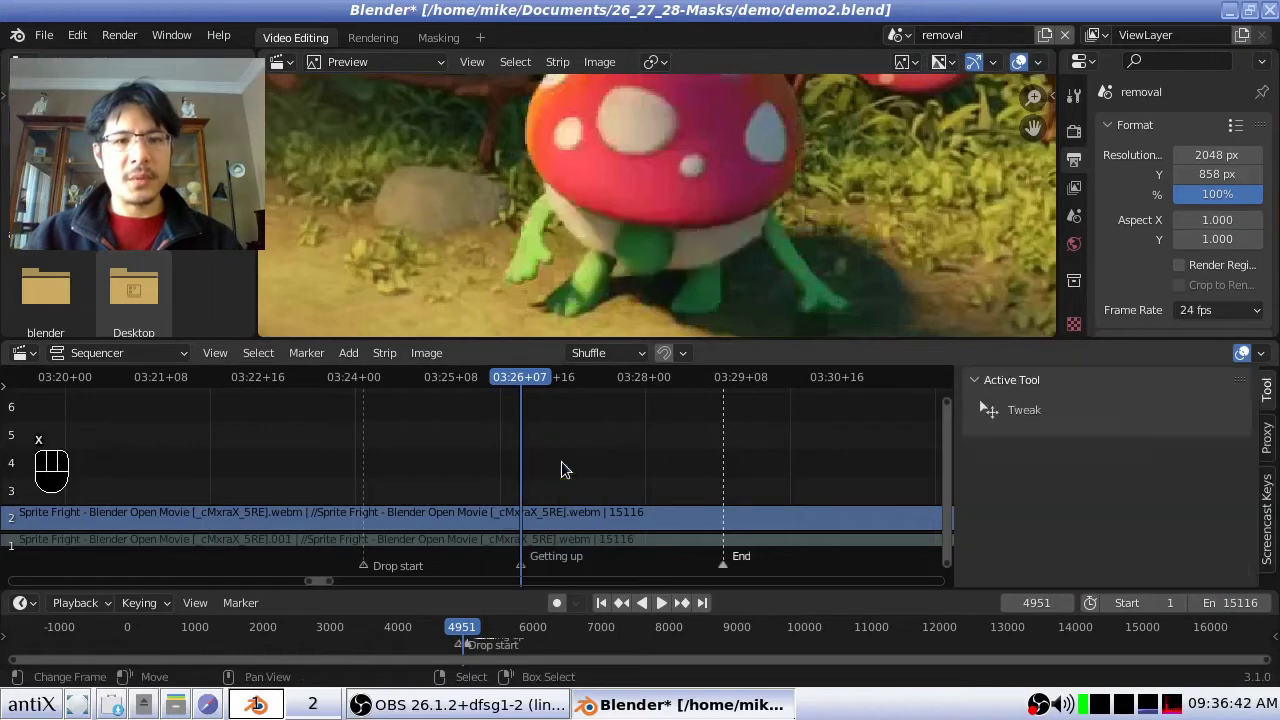
{"action": "left_click", "coordinate": [555, 527]}
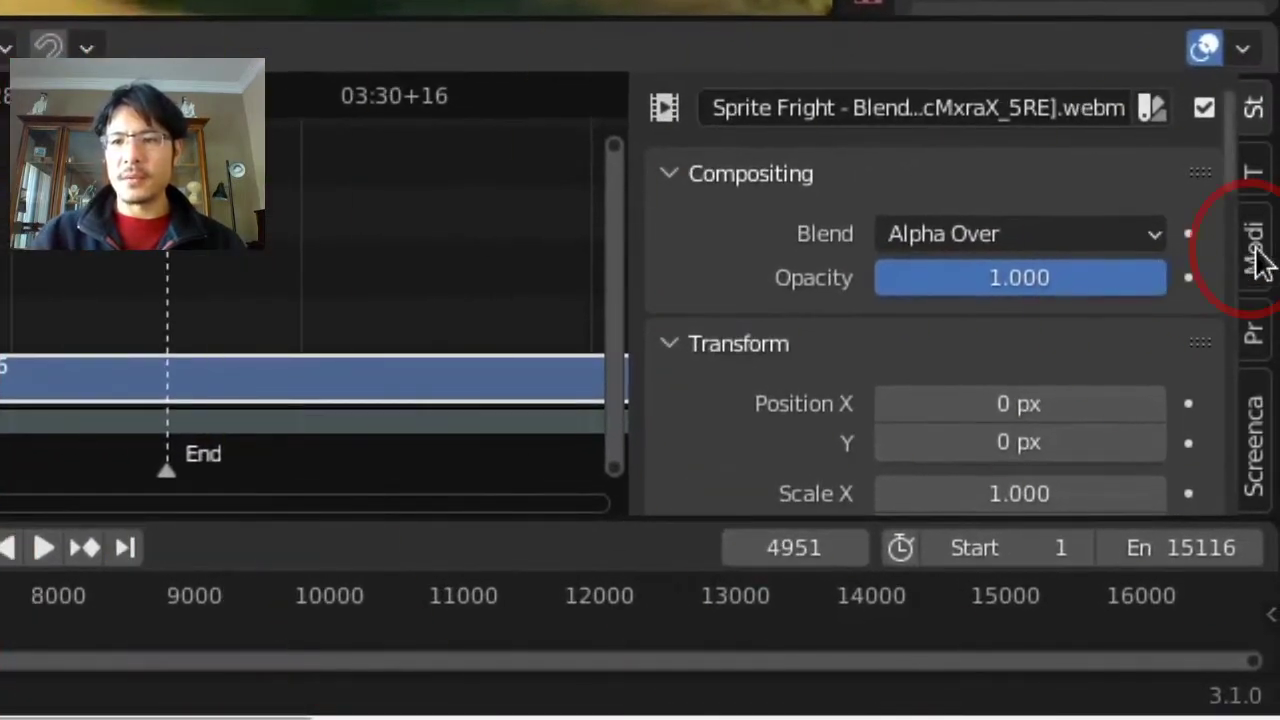
{"action": "left_click", "coordinate": [1262, 258]}
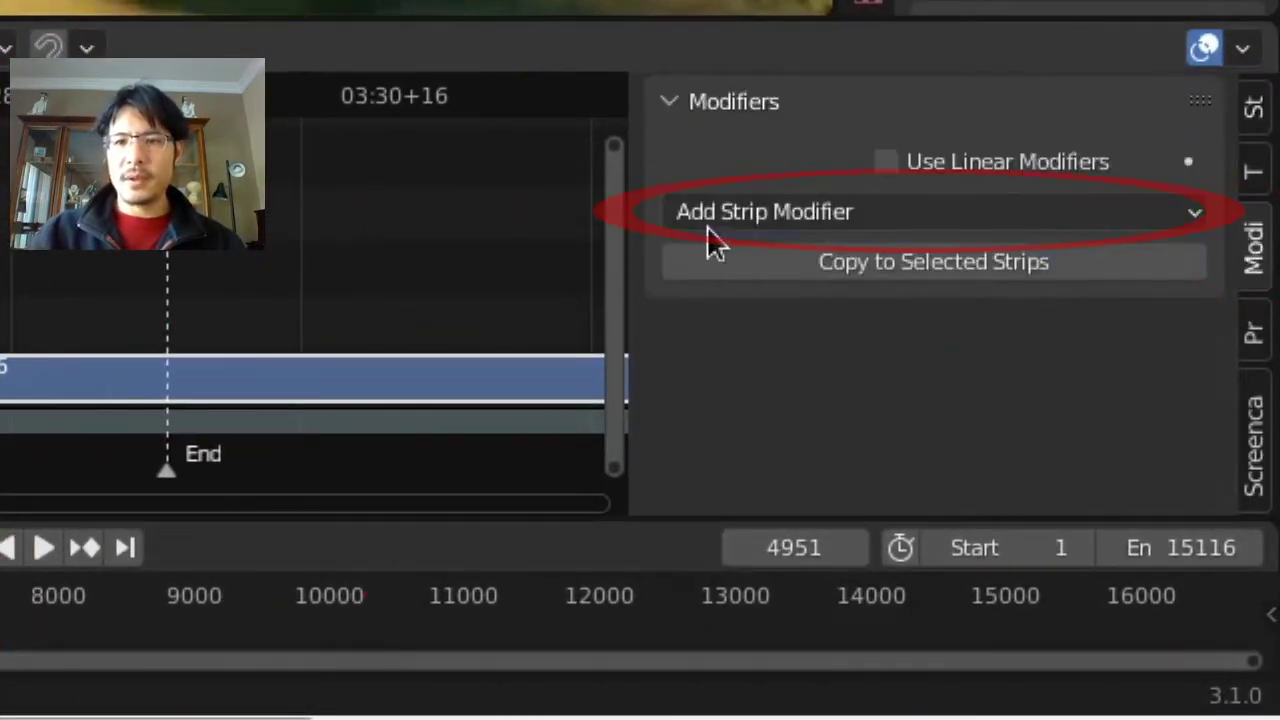
{"action": "left_click", "coordinate": [879, 216]}
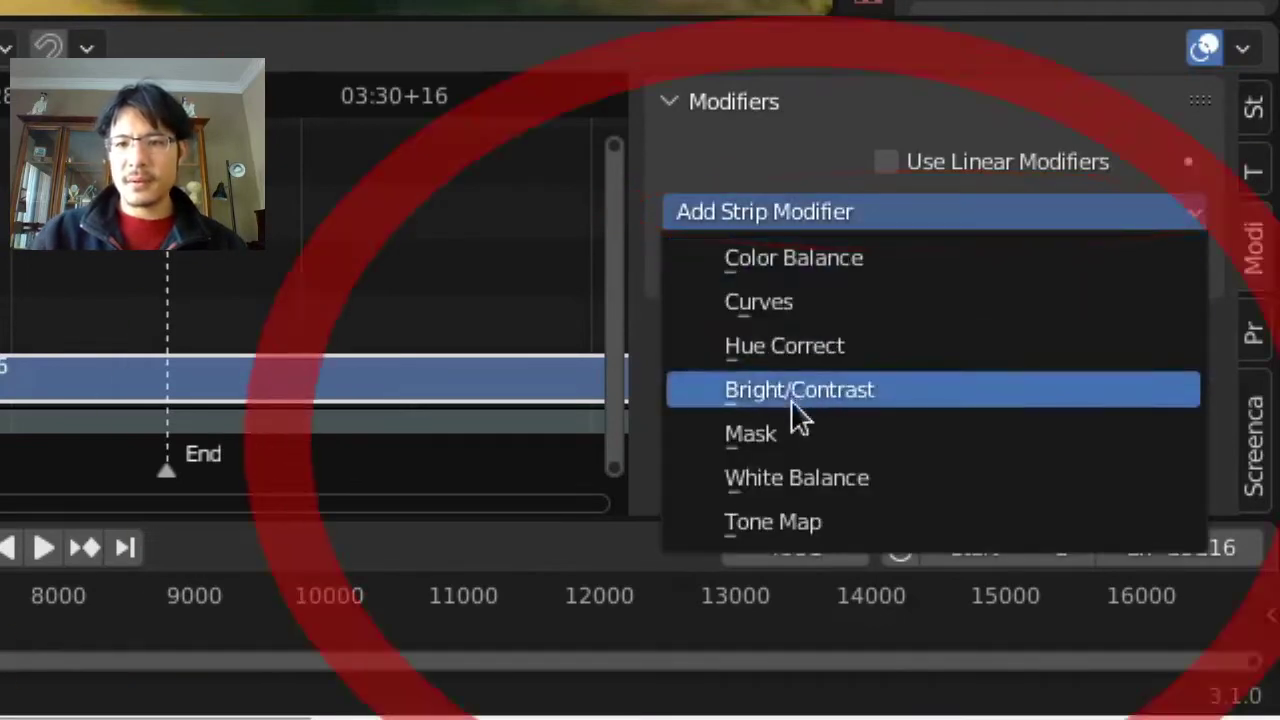
{"action": "left_click", "coordinate": [784, 436]}
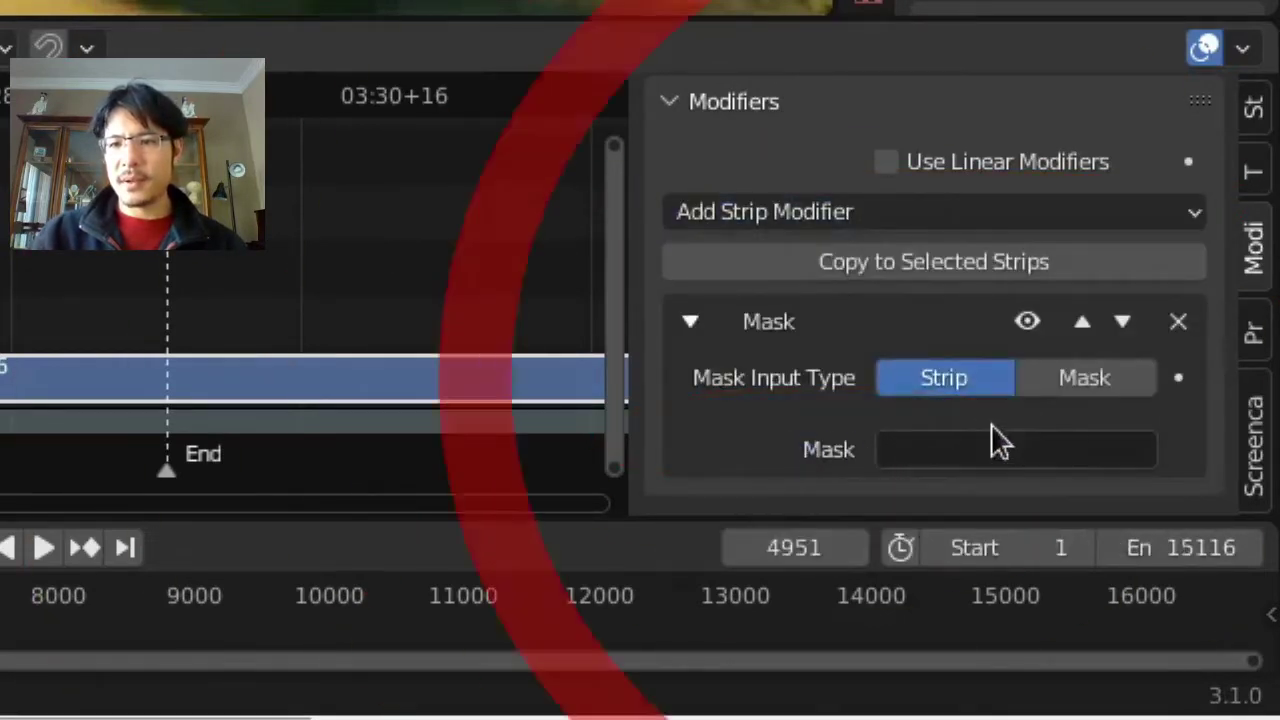
Set the movie strip's mask input type to Mask, choose the elder sprite mask, and set the mask time to Absolute.
{"action": "left_click", "coordinate": [1118, 388]}
{"action": "left_click", "coordinate": [1071, 444]}
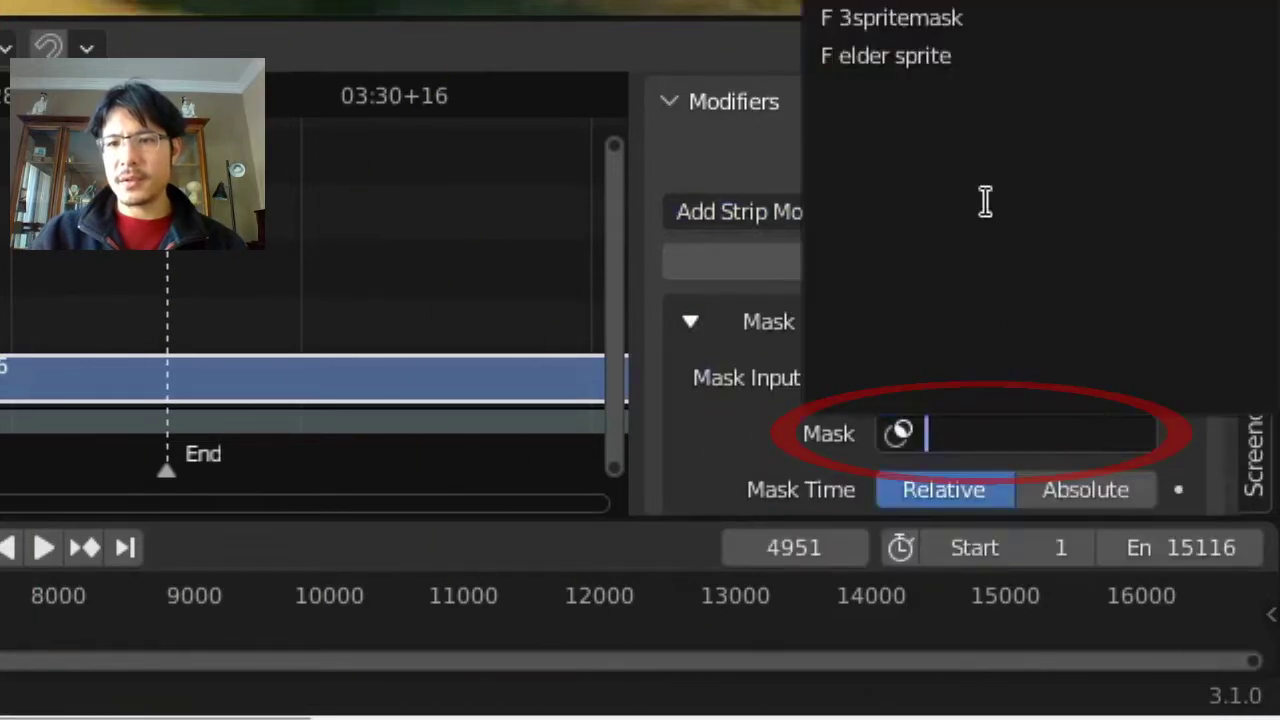
{"action": "left_click", "coordinate": [887, 57]}
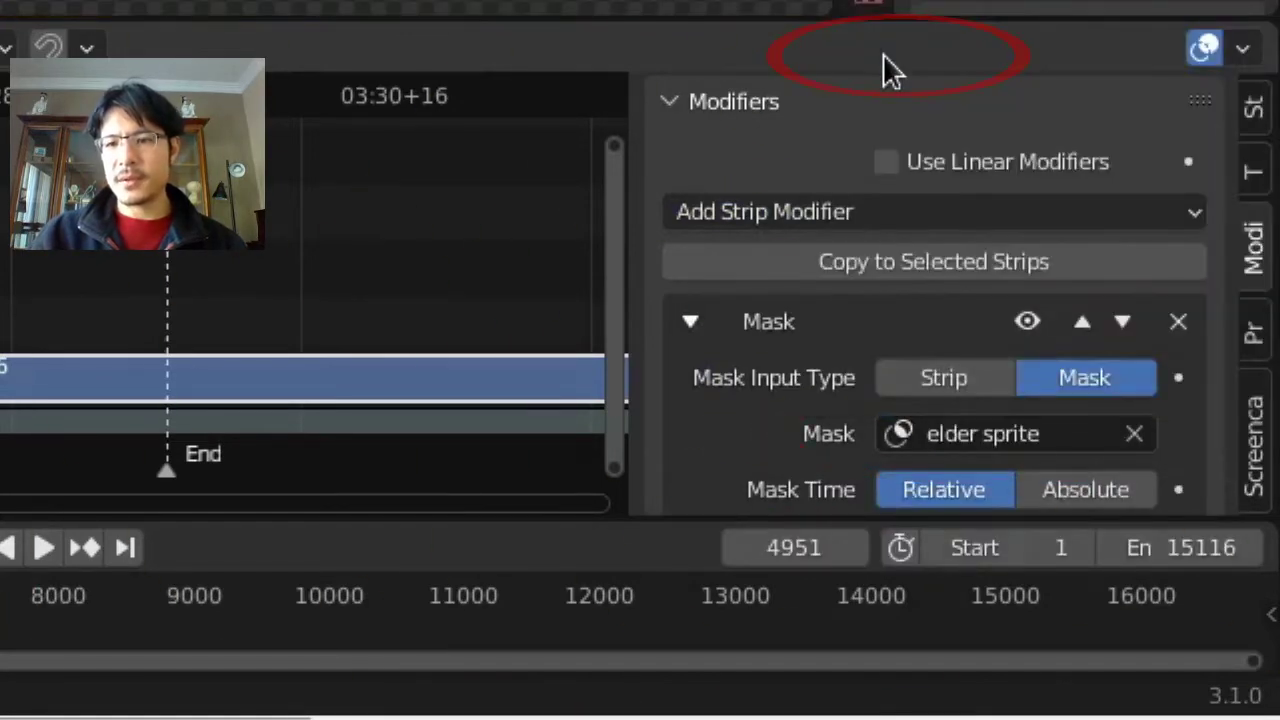
{"action": "left_click", "coordinate": [1091, 486]}
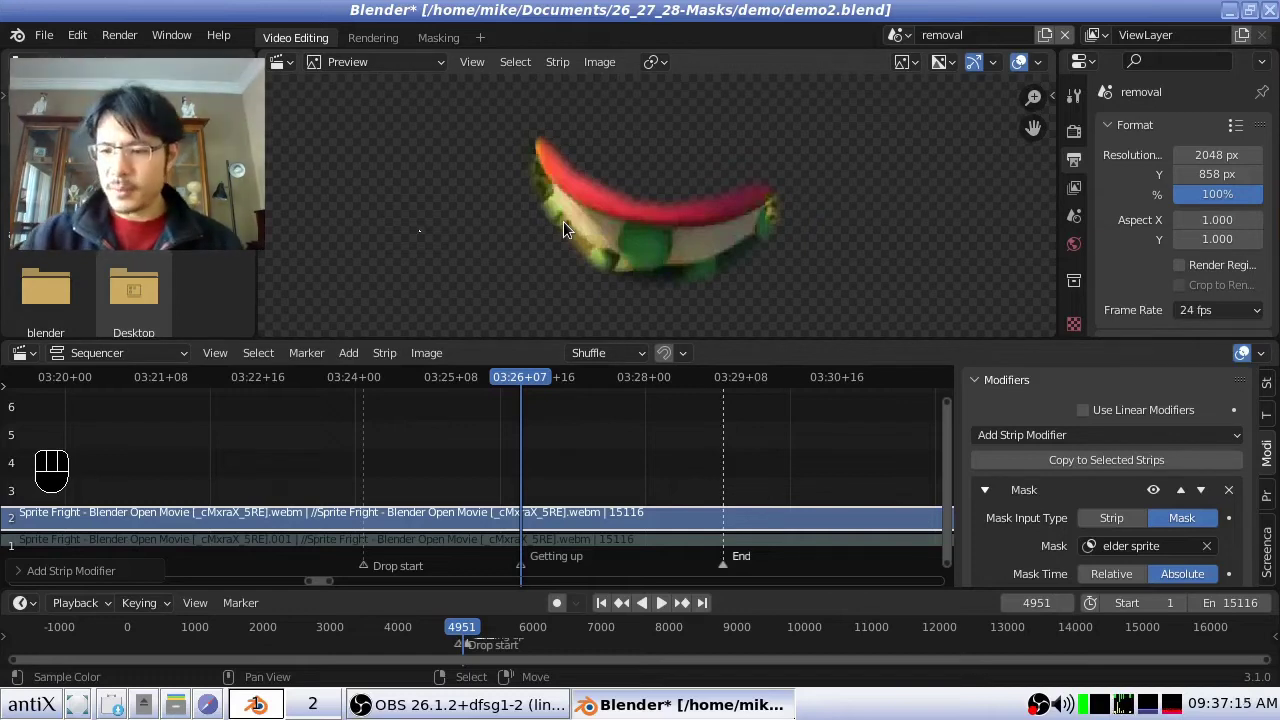
Invert the opacity of the elder sprite's mask layer in the Masking workspace.
{"action": "key", "text": "Home"}
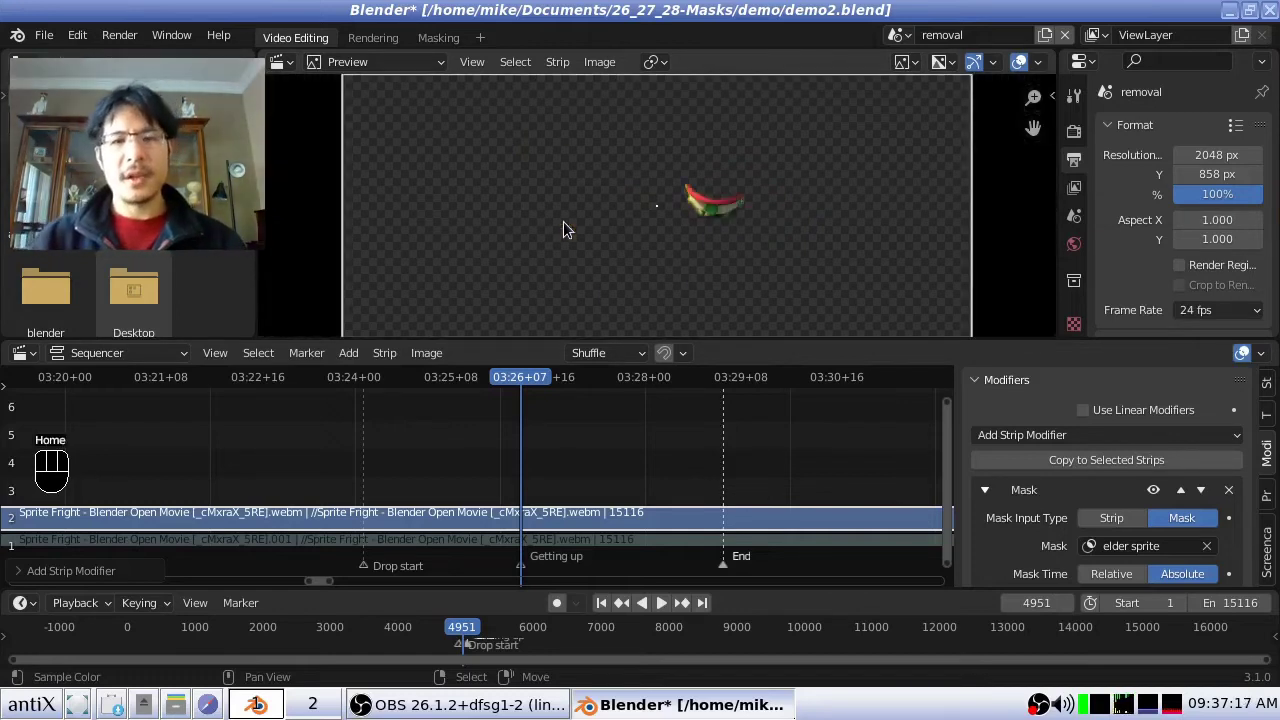
{"action": "scroll", "coordinate": [563, 222], "scroll_direction": "down", "scroll_amount": 1}
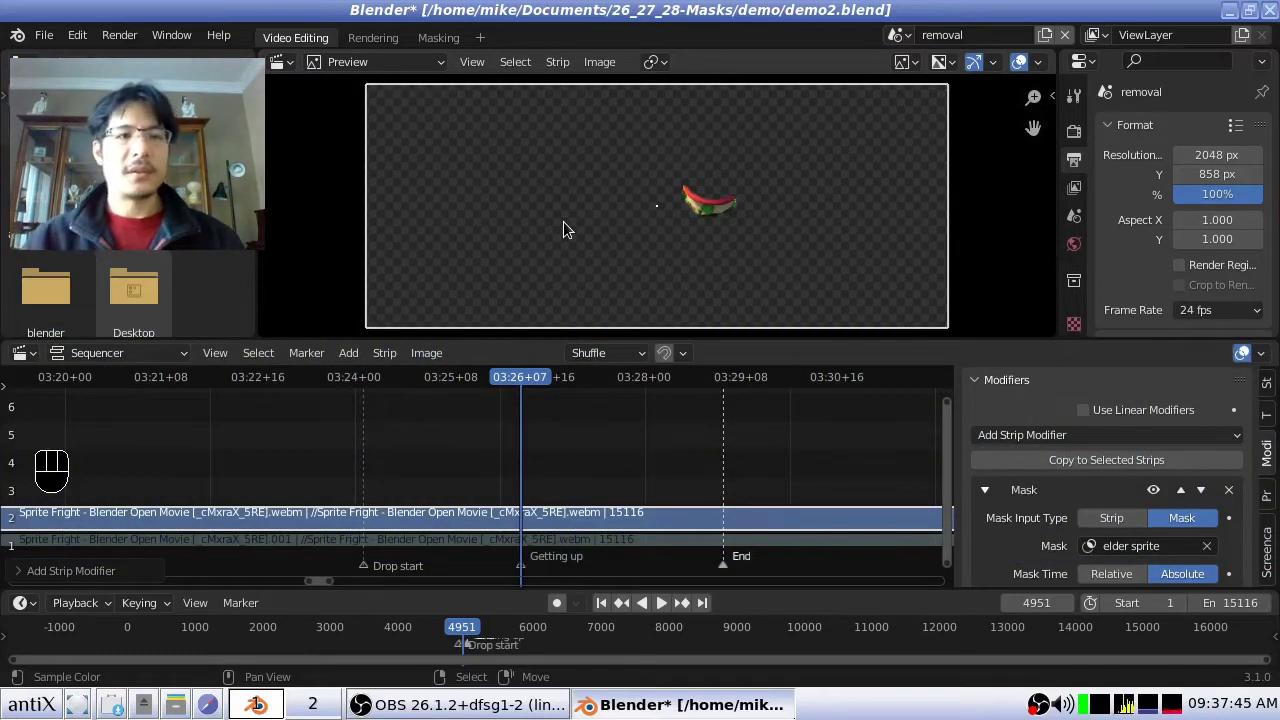
{"action": "left_click", "coordinate": [437, 40]}
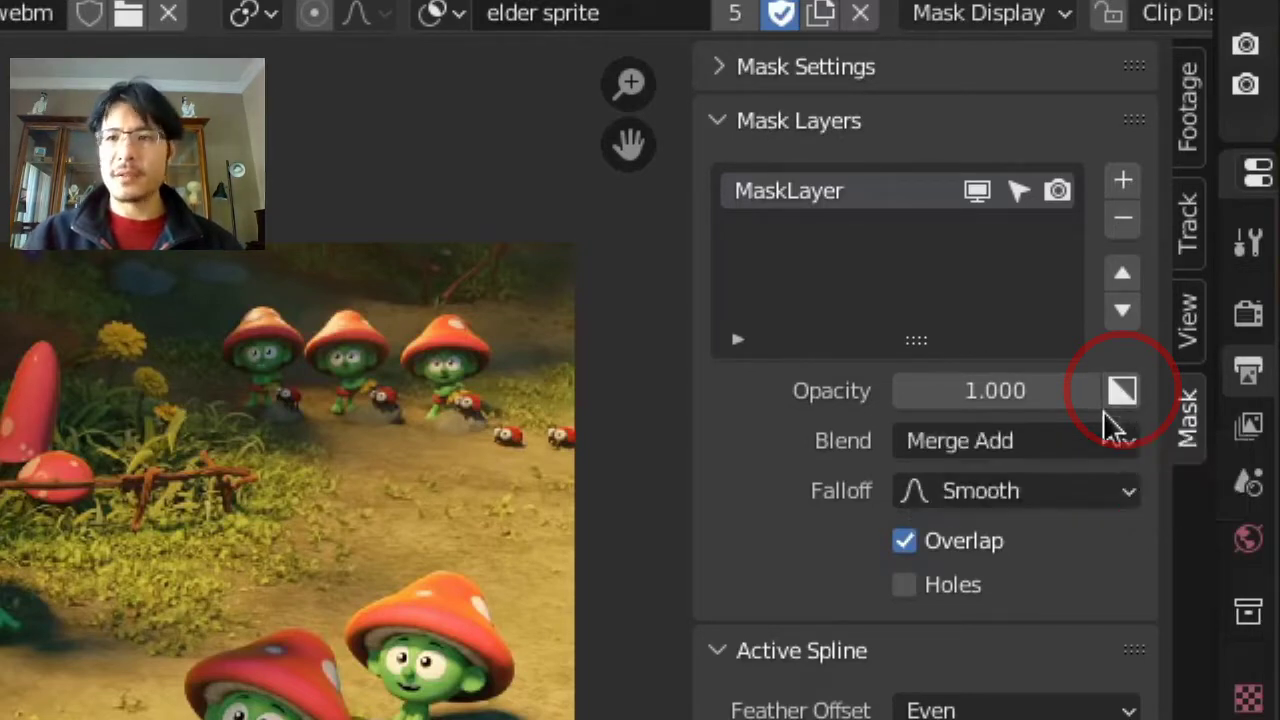
{"action": "left_click", "coordinate": [1115, 392]}
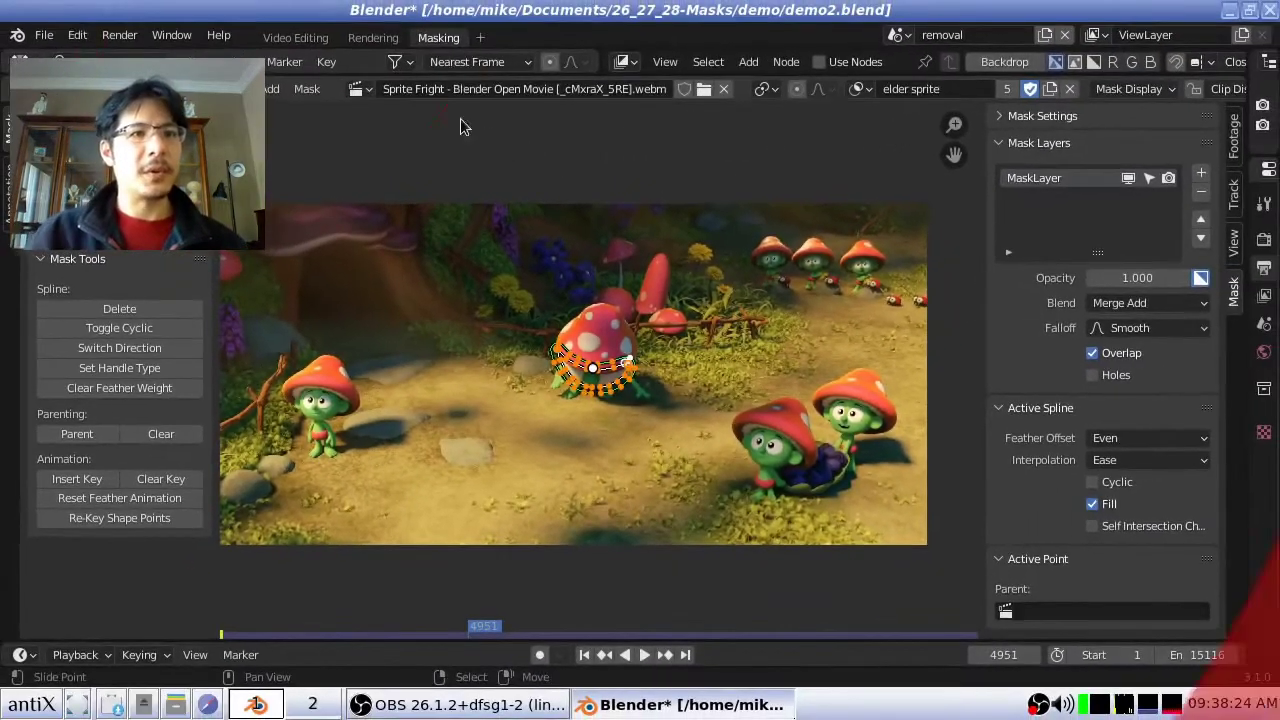
Return to the Video Editing workspace and refresh the sequencer to inspect the inverted mask on the elder sprite.
{"action": "left_click", "coordinate": [293, 40]}
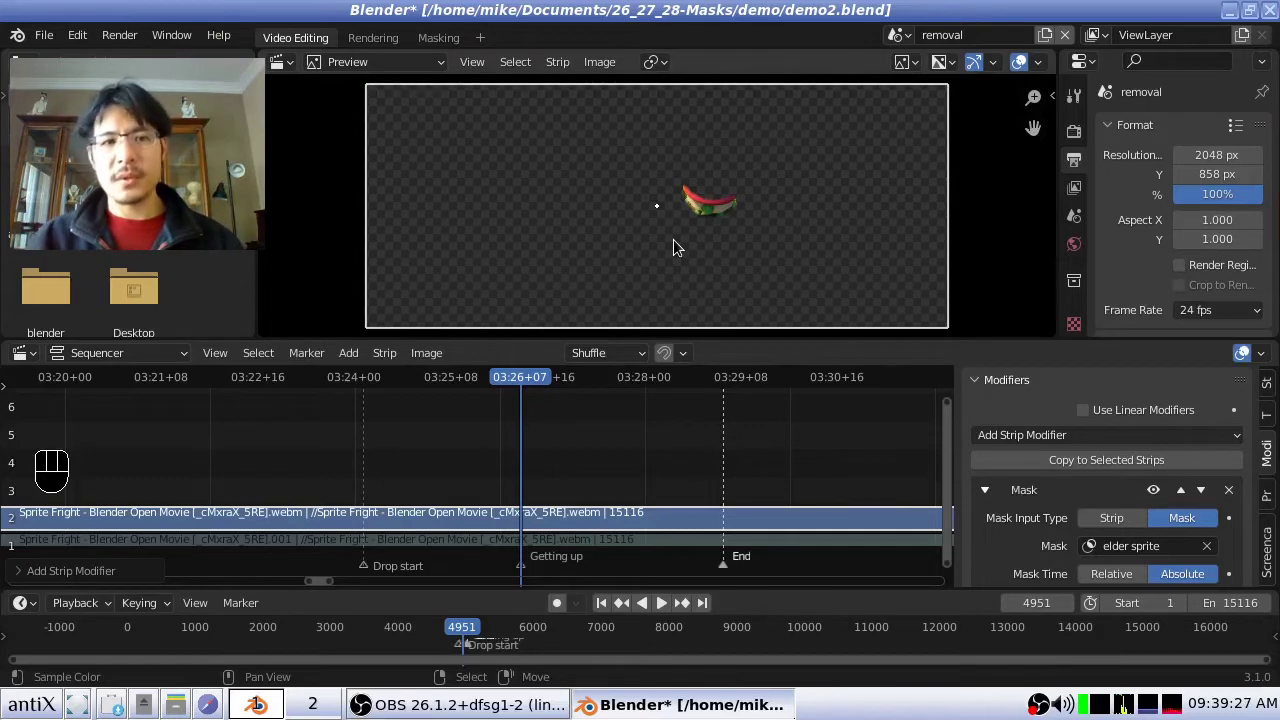
{"action": "left_click", "coordinate": [215, 355]}
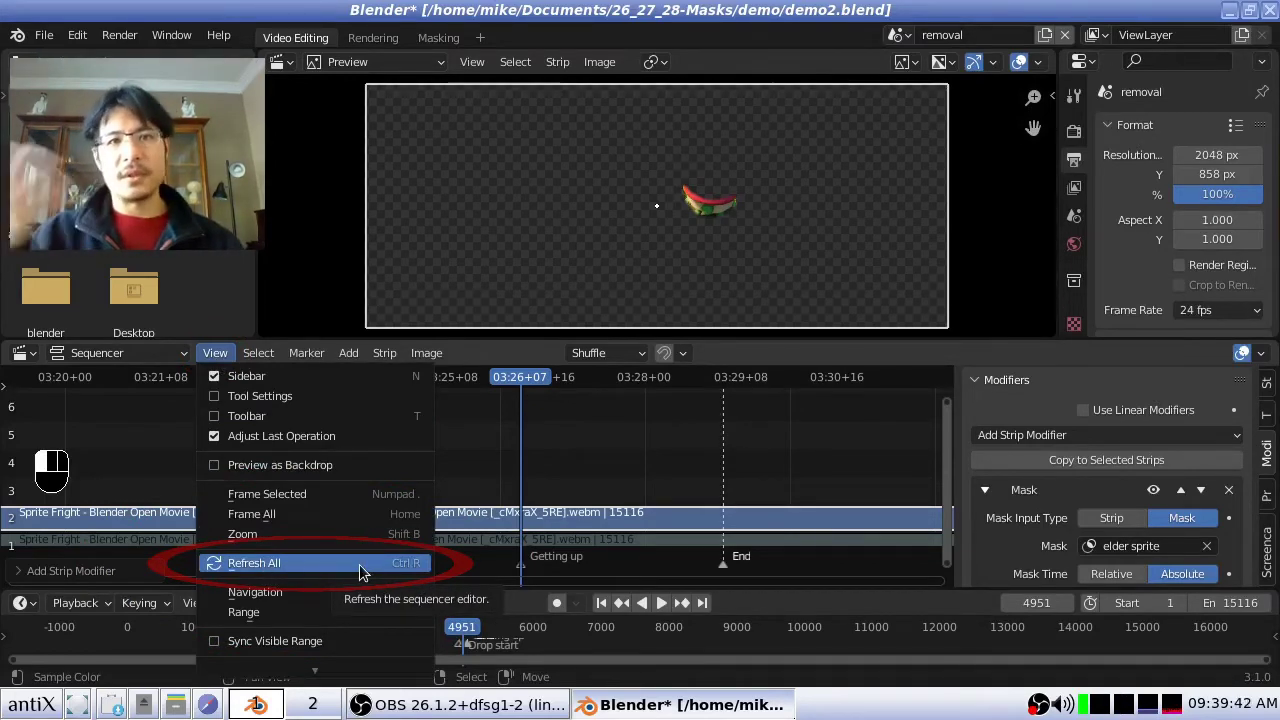
{"action": "left_click", "coordinate": [269, 566]}
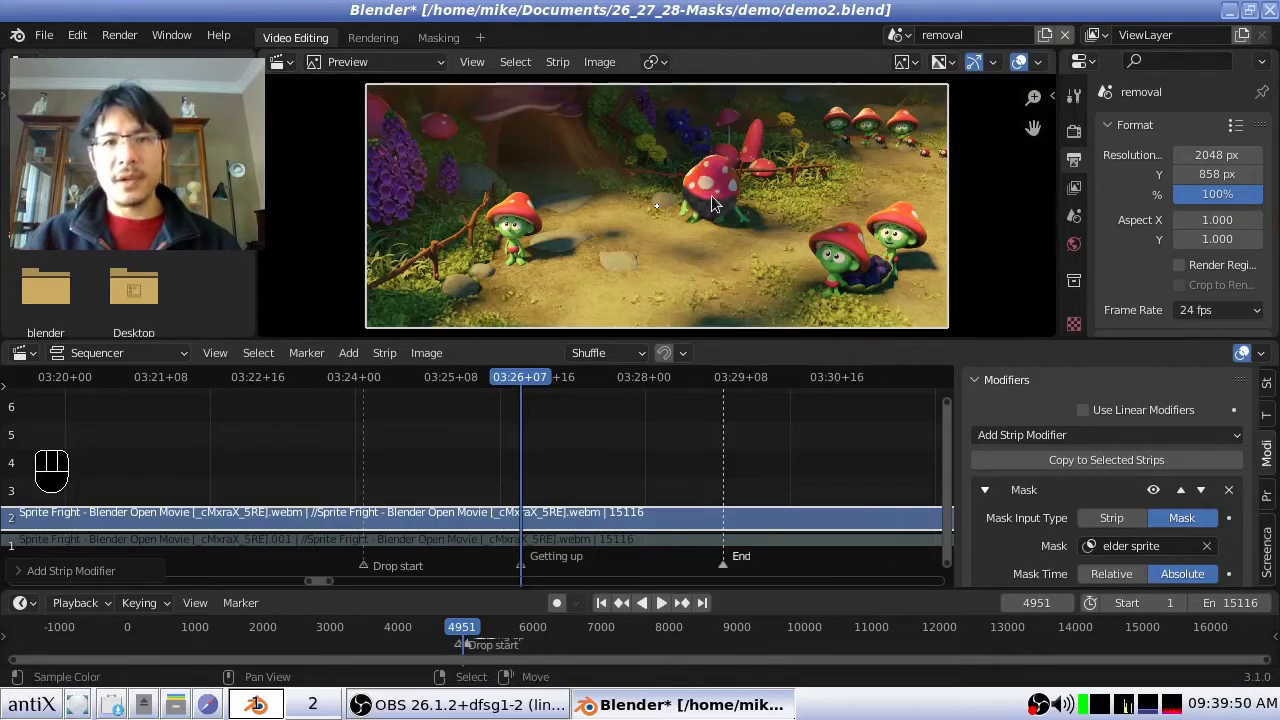
{"action": "scroll", "coordinate": [711, 195], "scroll_direction": "up", "scroll_amount": 2}
{"action": "scroll", "coordinate": [758, 203], "scroll_direction": "up", "scroll_amount": 4}
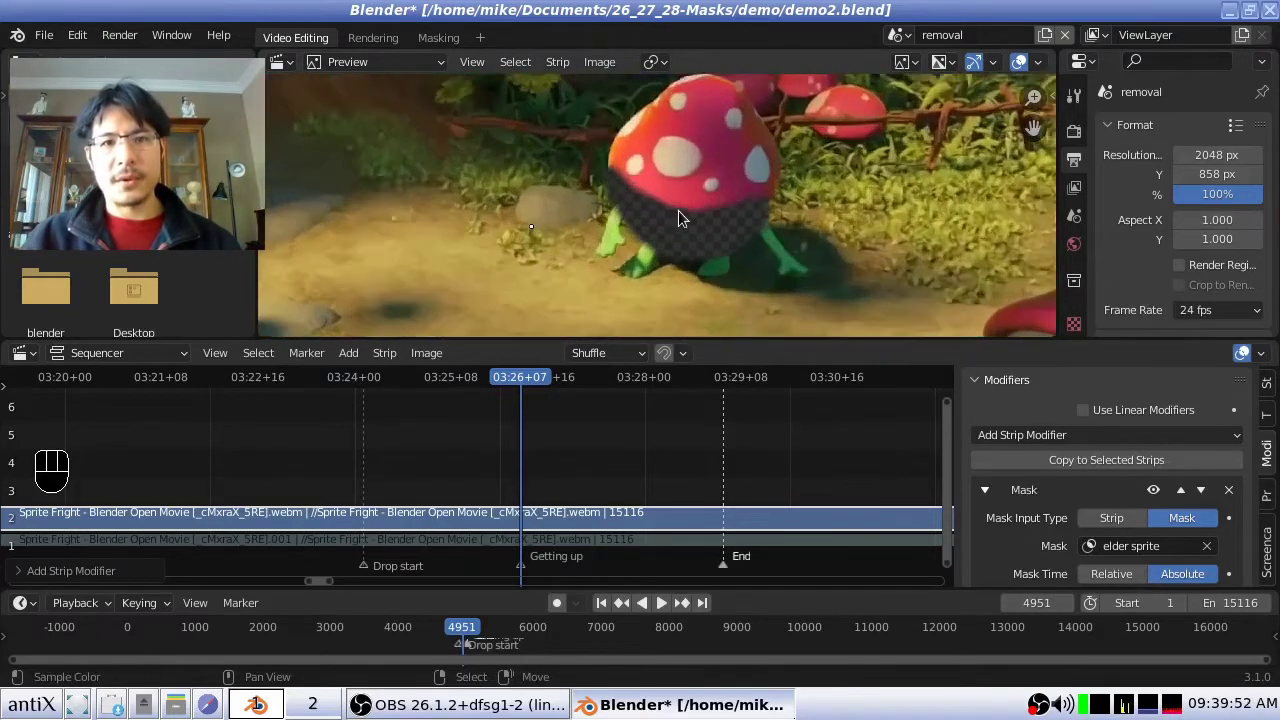
{"action": "scroll", "coordinate": [699, 225], "scroll_direction": "up", "scroll_amount": 3}
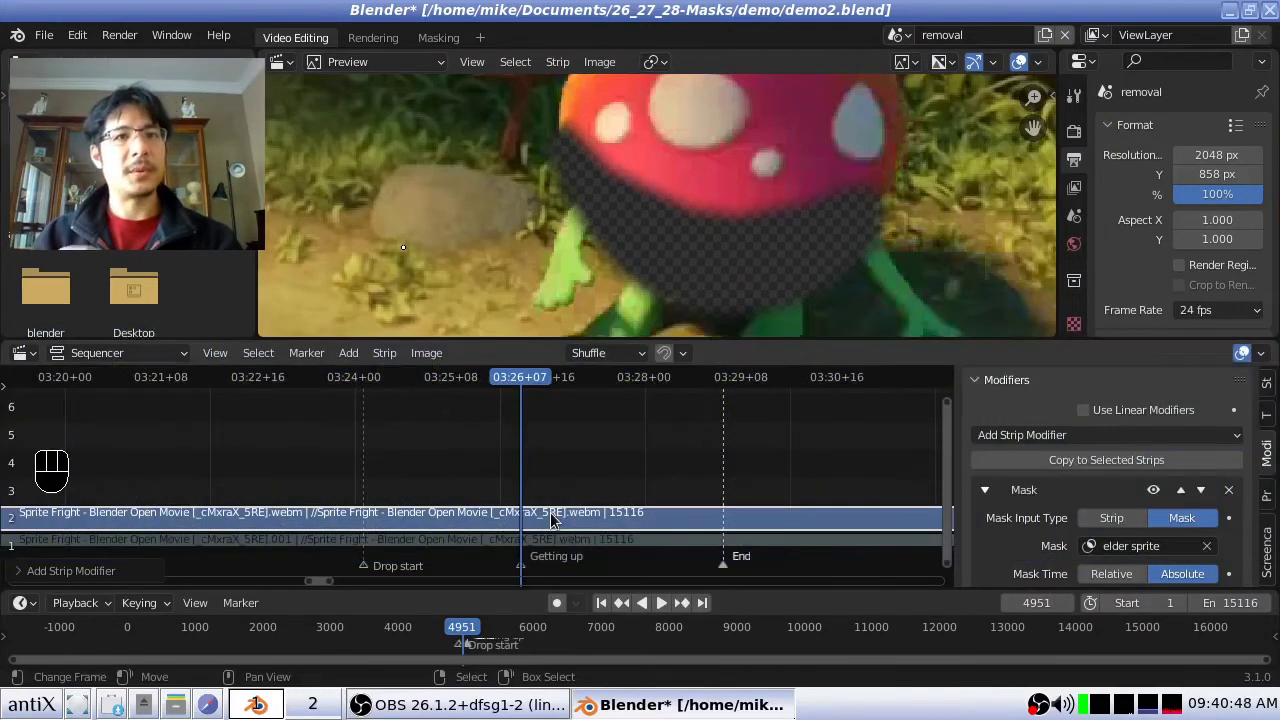
{"action": "scroll", "coordinate": [588, 229], "scroll_direction": "down", "scroll_amount": 1}
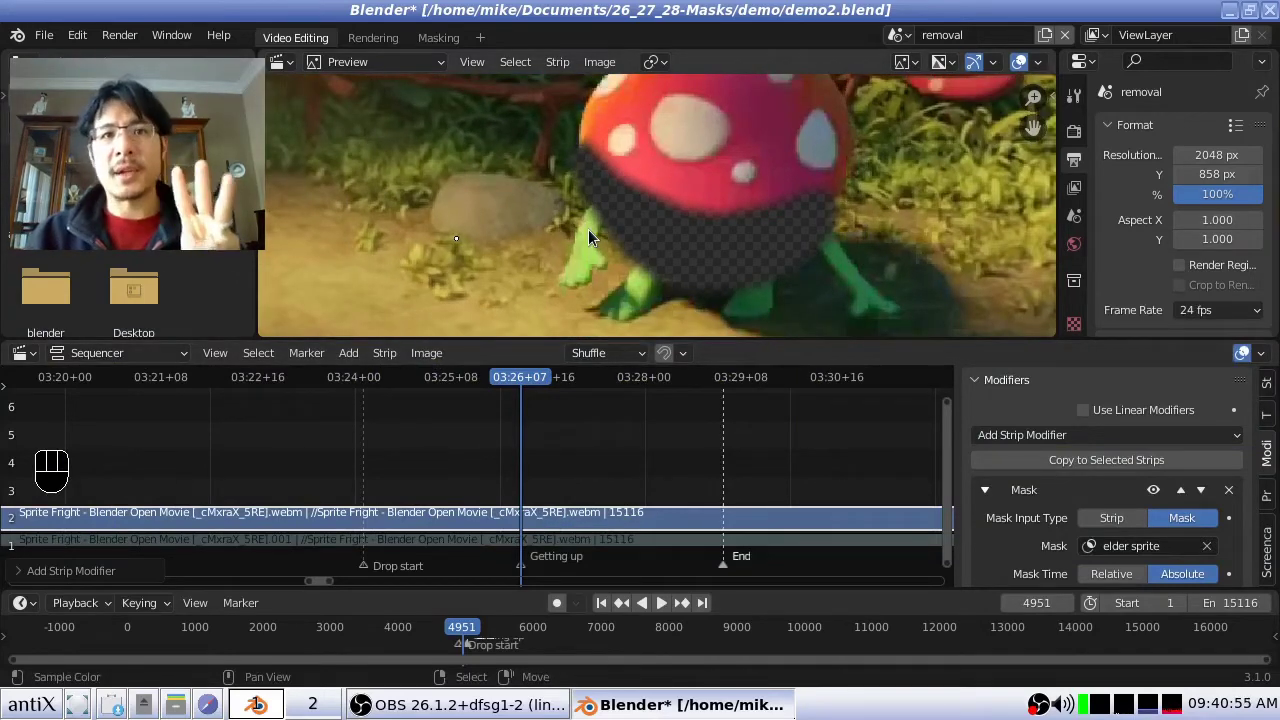
{"action": "scroll", "coordinate": [588, 231], "scroll_direction": "up", "scroll_amount": 1}
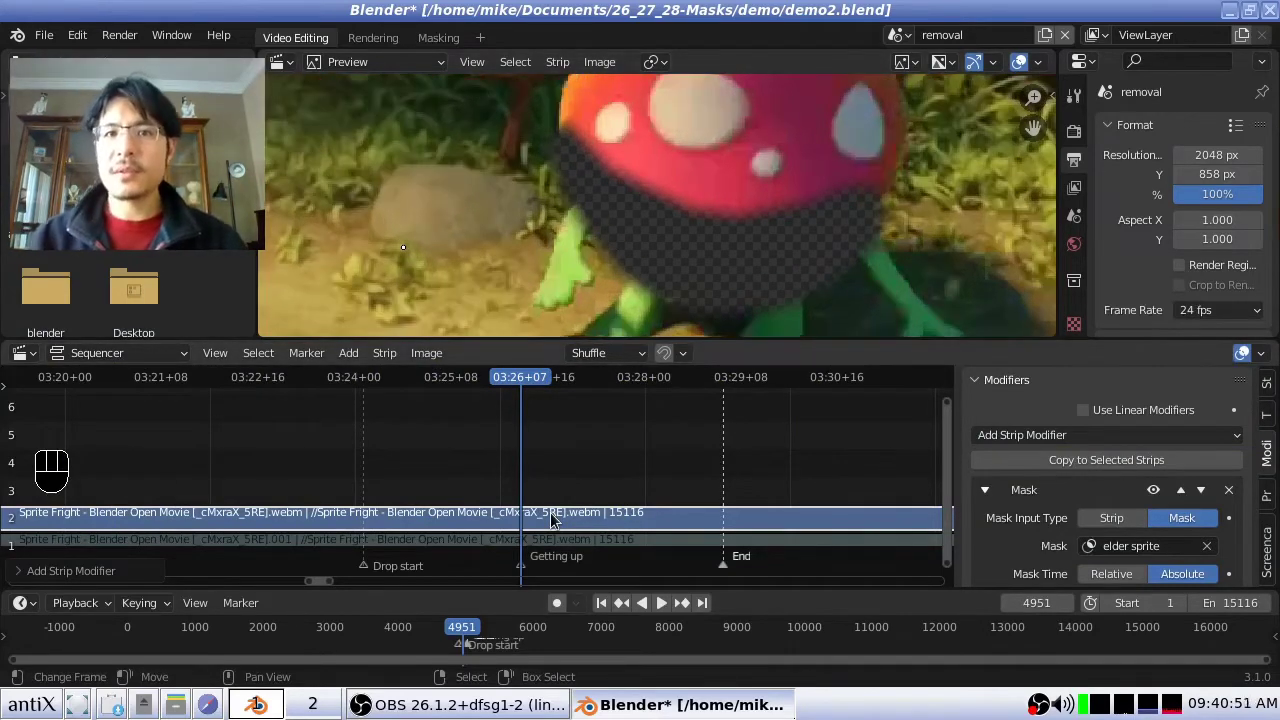
{"action": "scroll", "coordinate": [588, 229], "scroll_direction": "down", "scroll_amount": 2}
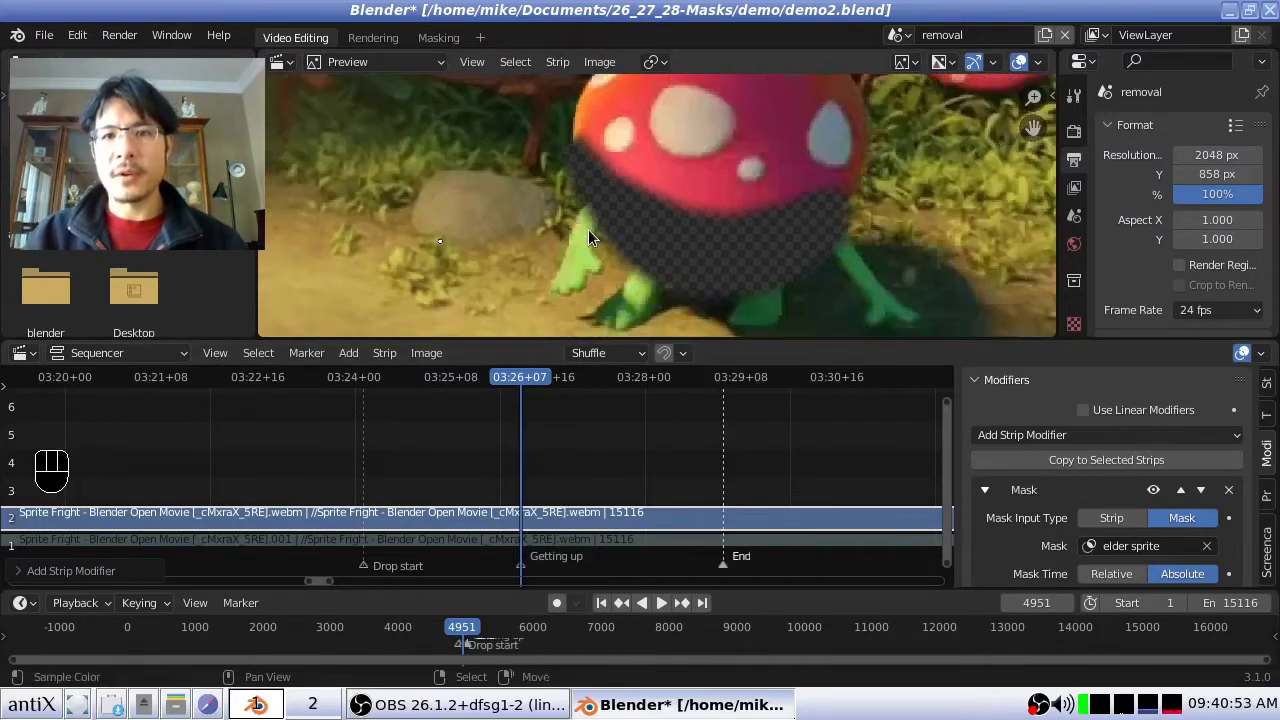
Add a second Mask modifier to the Sprite Fright movie strip in channel 2.
{"action": "scroll", "coordinate": [588, 238], "scroll_direction": "down", "scroll_amount": 3}
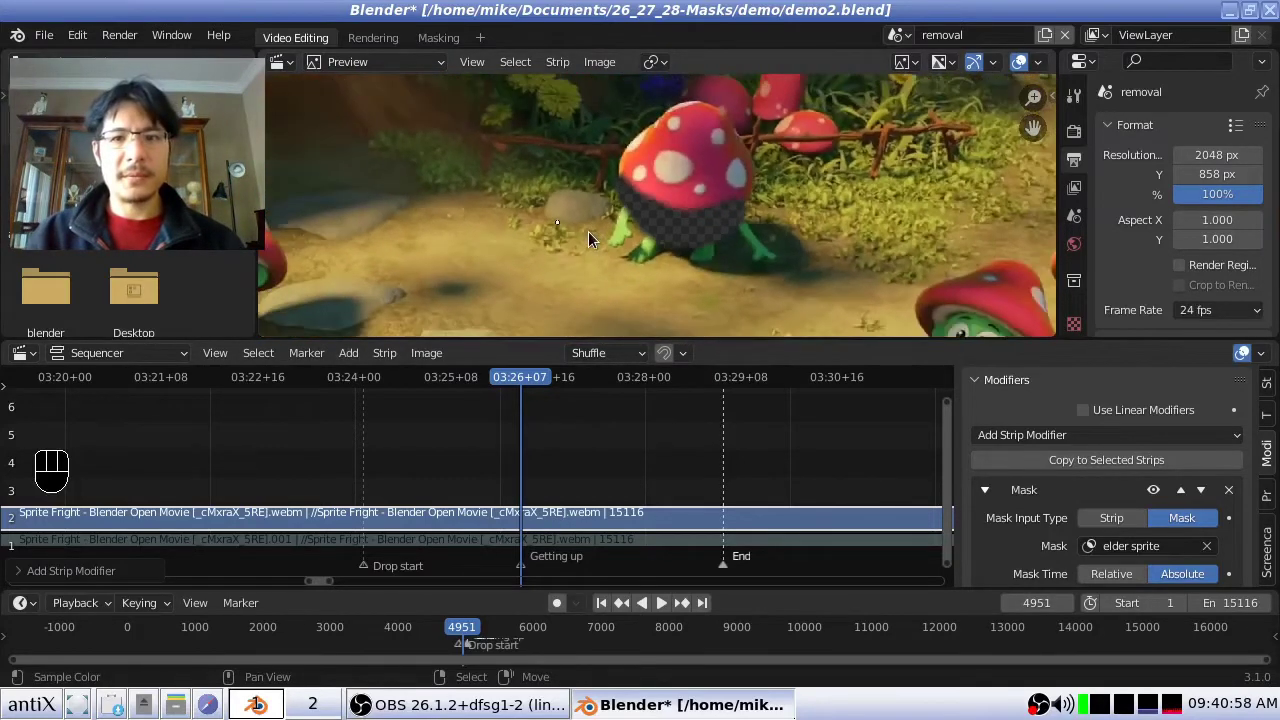
{"action": "scroll", "coordinate": [588, 231], "scroll_direction": "down", "scroll_amount": 3}
{"action": "middle_click_drag", "start_coordinate": [617, 231], "coordinate": [535, 201]}
{"action": "scroll", "coordinate": [536, 203], "scroll_direction": "up", "scroll_amount": 1}
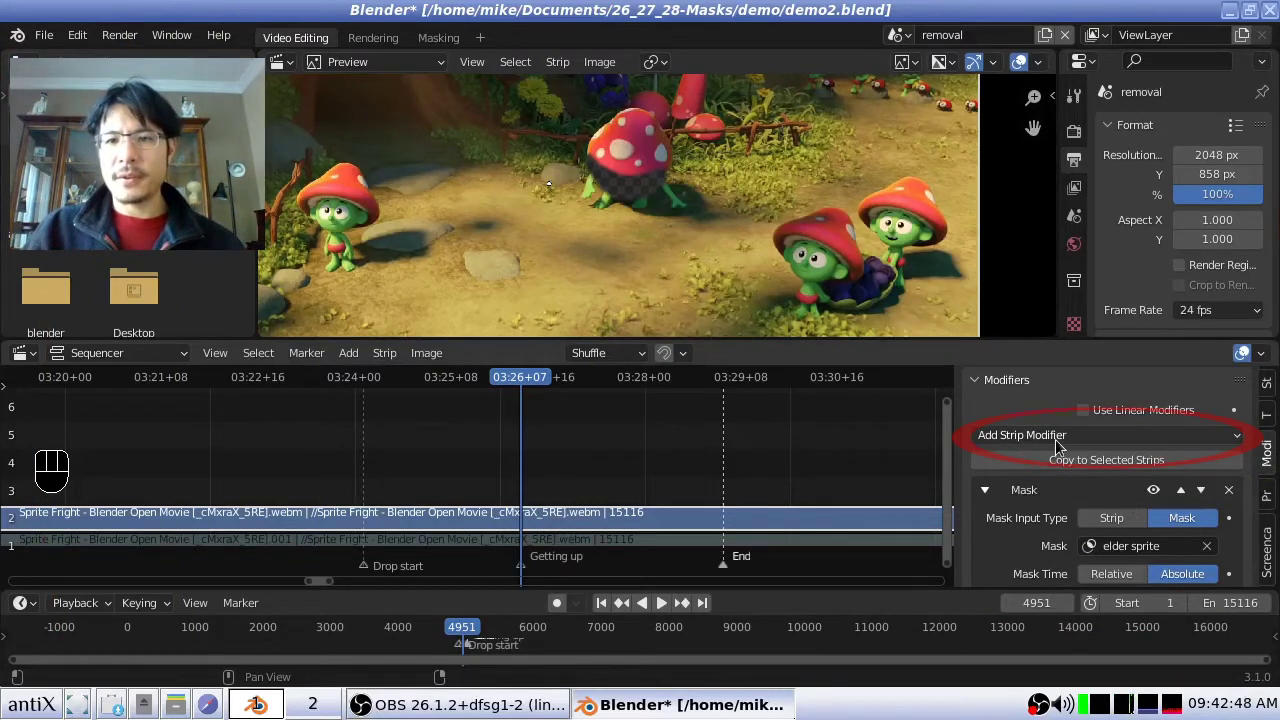
{"action": "left_click_drag", "start_coordinate": [1063, 436], "coordinate": [1033, 548]}
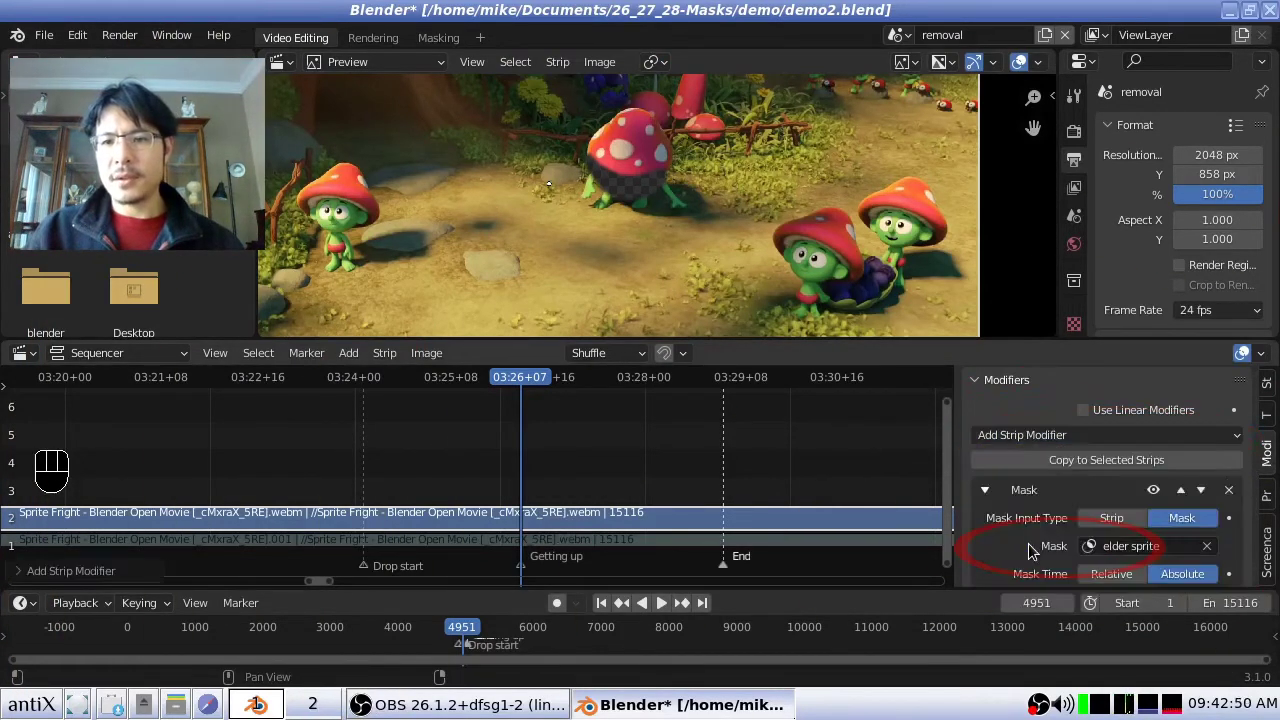
{"action": "scroll", "coordinate": [1058, 505], "scroll_direction": "down", "scroll_amount": 3}
{"action": "scroll", "coordinate": [1058, 505], "scroll_direction": "down", "scroll_amount": 1}
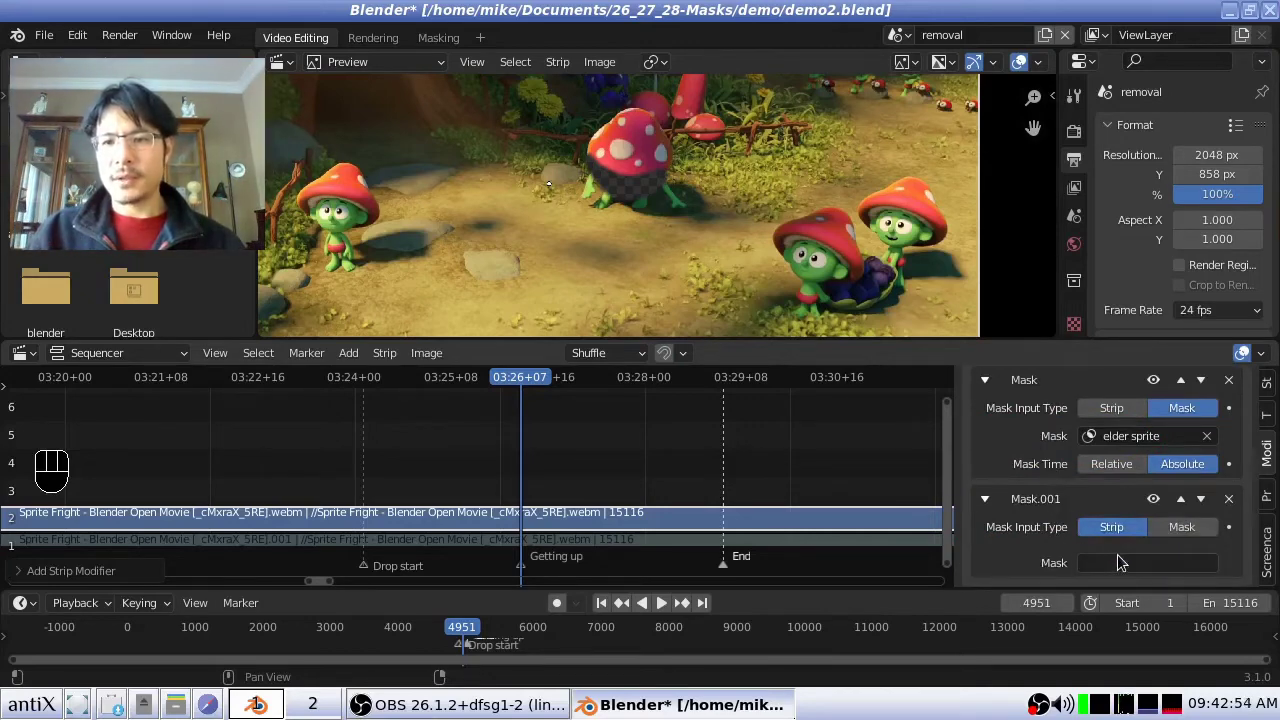
Set the second Mask modifier's input type to Mask, choose 3spritemask, and set its mask time to Absolute.
{"action": "left_click", "coordinate": [1187, 537]}
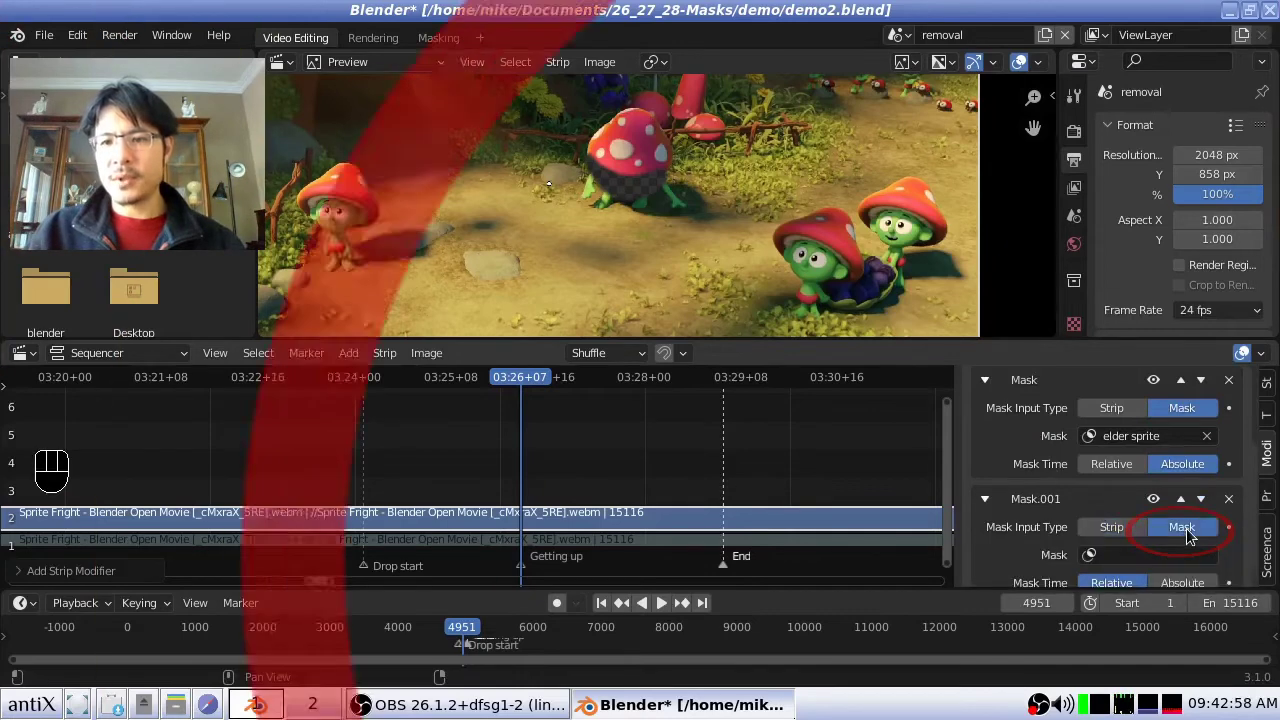
{"action": "left_click", "coordinate": [1182, 558]}
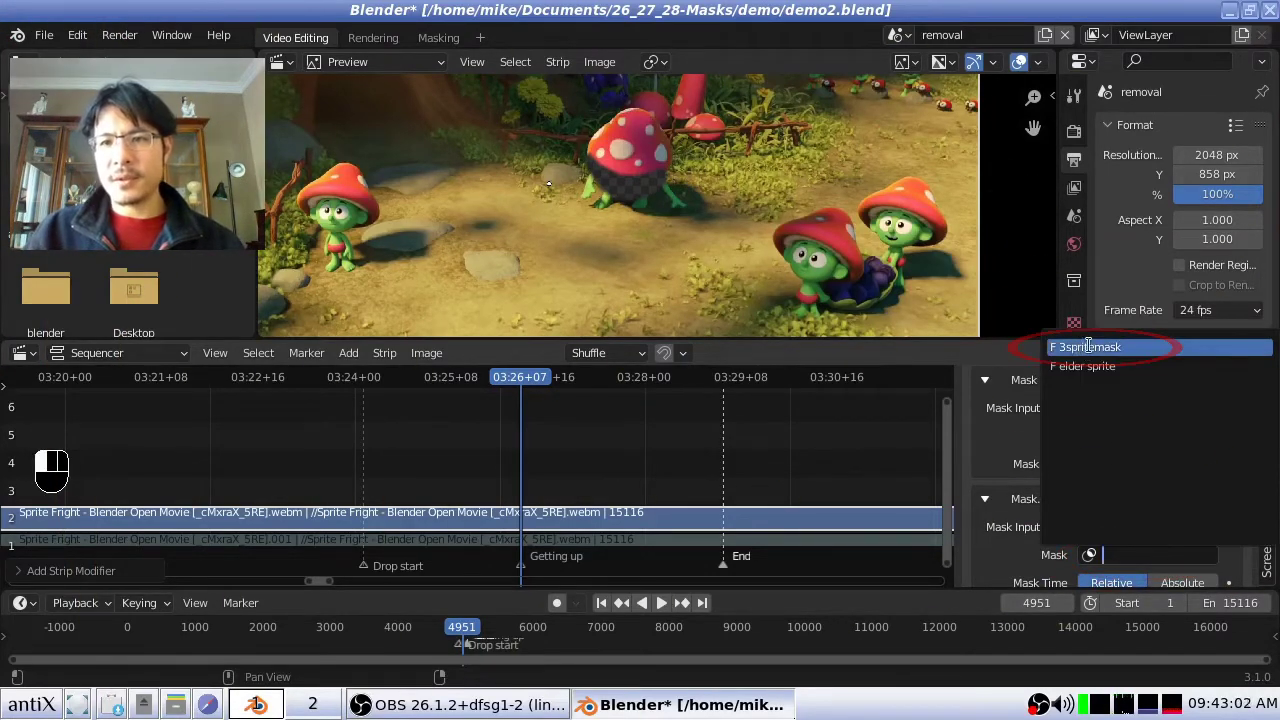
{"action": "left_click", "coordinate": [1097, 345]}
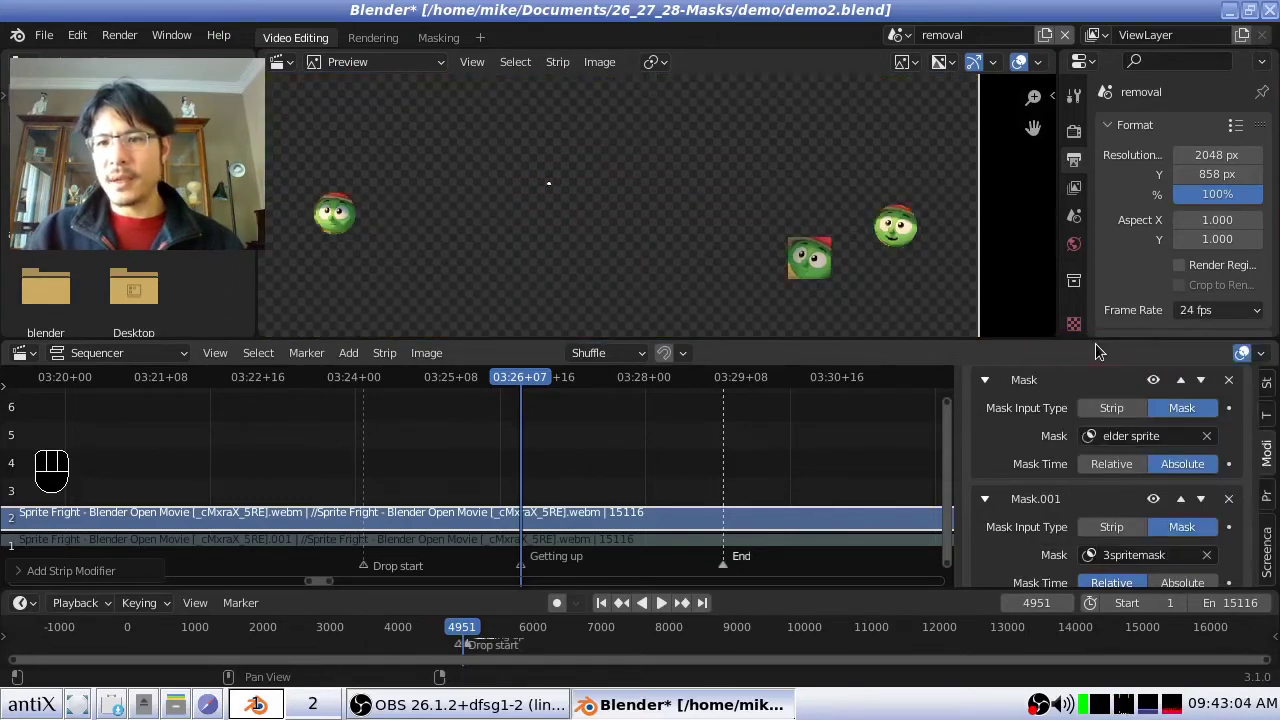
{"action": "scroll", "coordinate": [1160, 490], "scroll_direction": "down", "scroll_amount": 1}
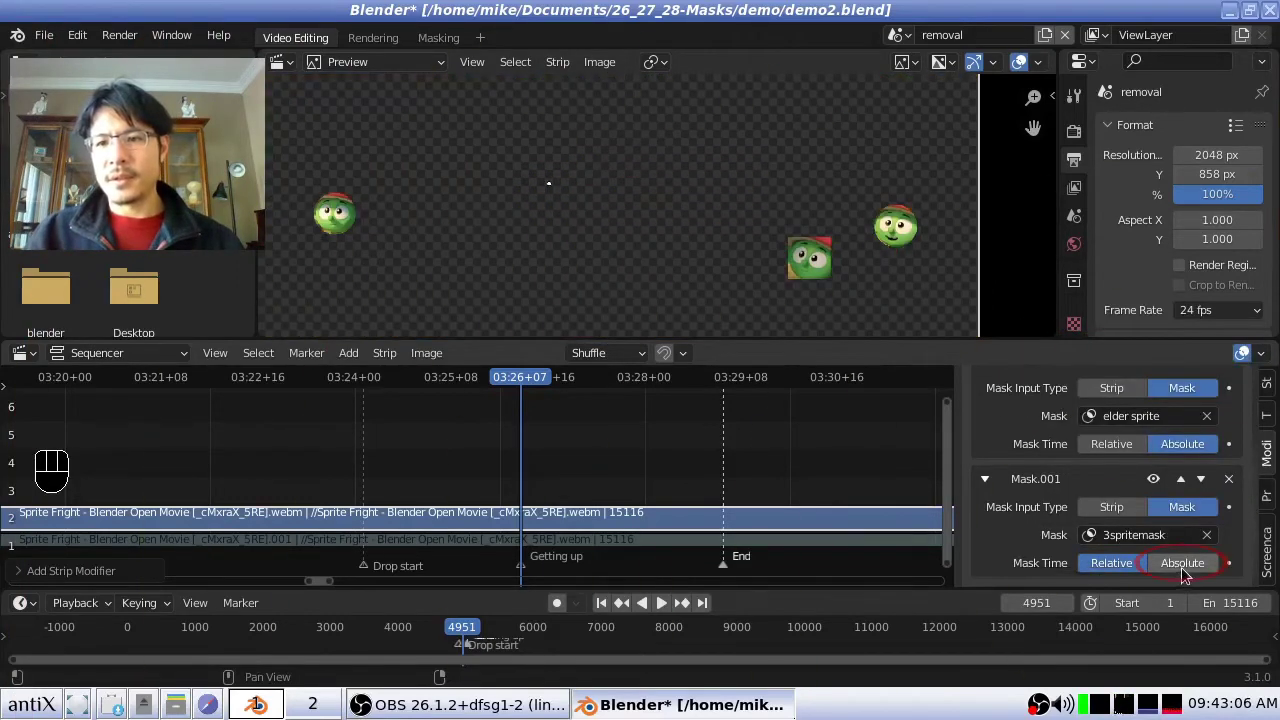
{"action": "left_click", "coordinate": [1184, 566]}
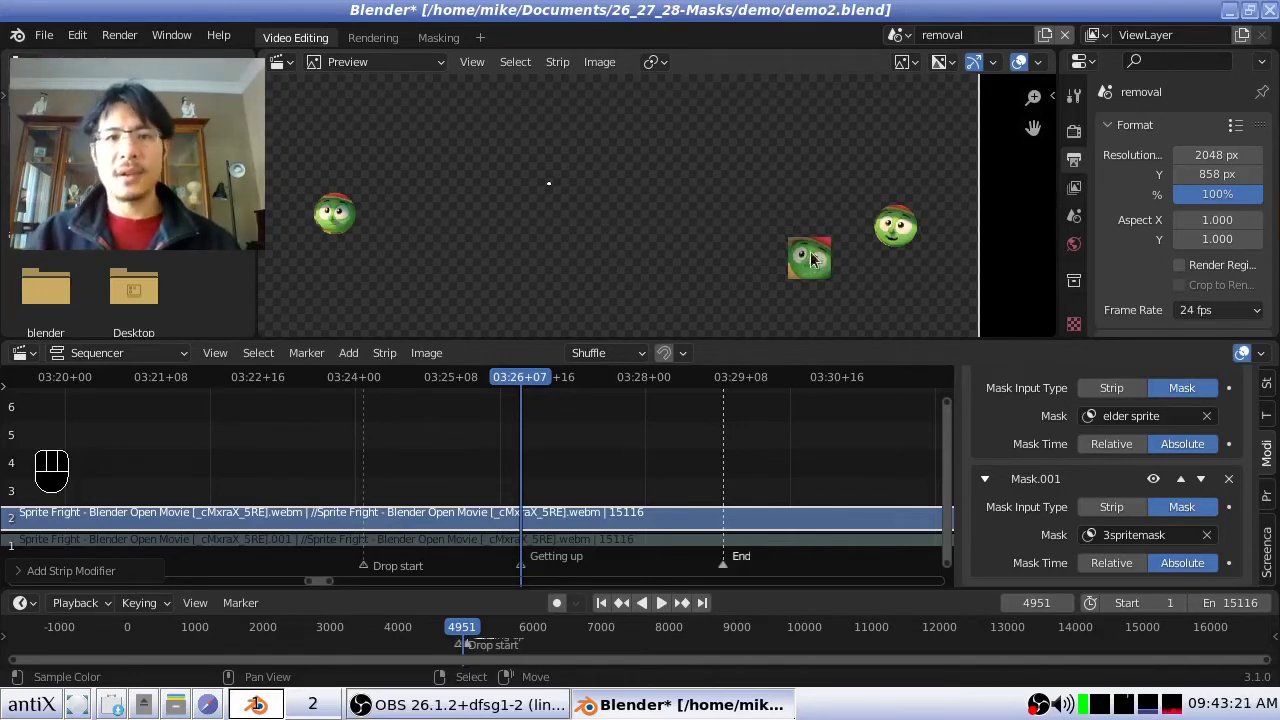
Load 3spritemask in the Masking workspace and enable the mask overlay display.
{"action": "left_click", "coordinate": [438, 40]}
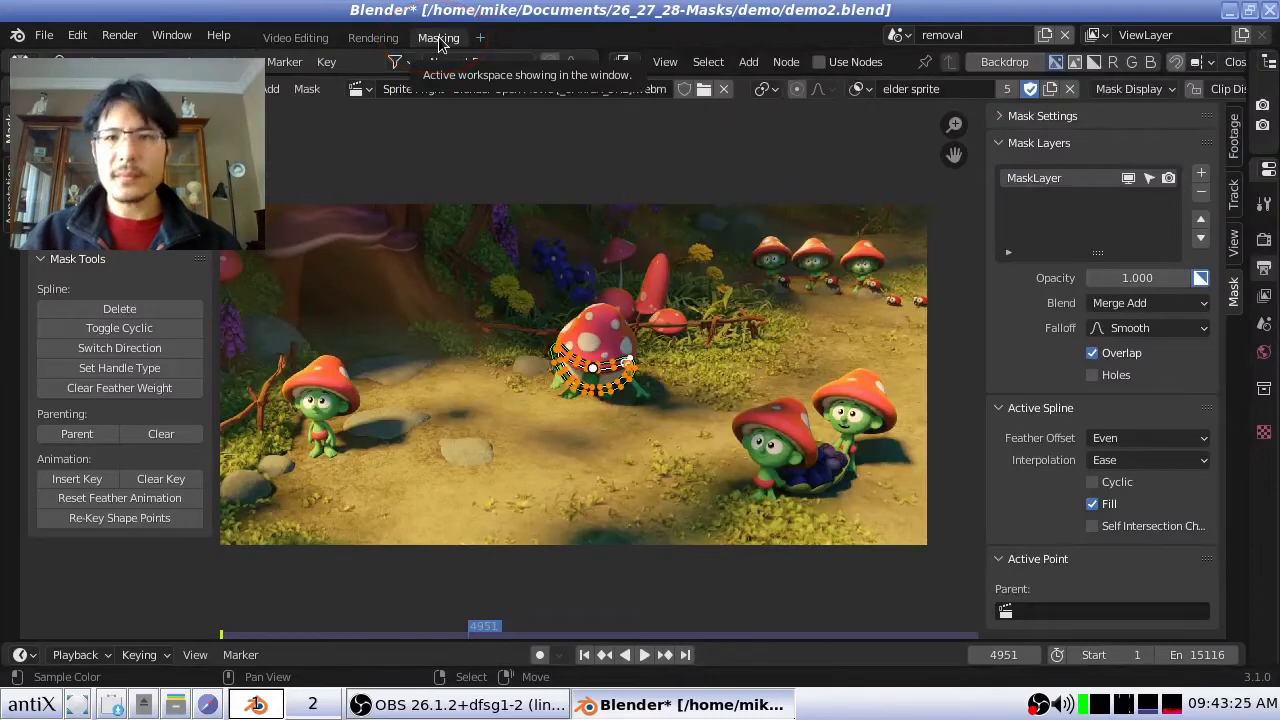
{"action": "left_click", "coordinate": [860, 89]}
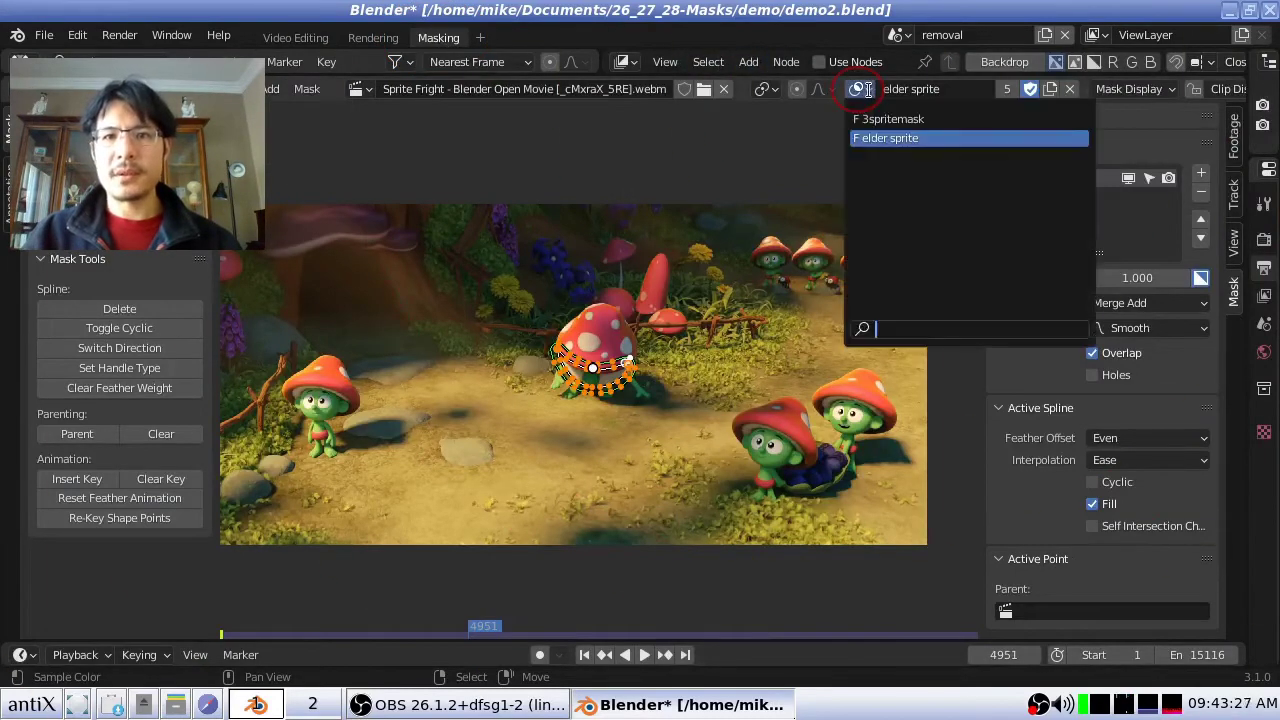
{"action": "left_click", "coordinate": [920, 120]}
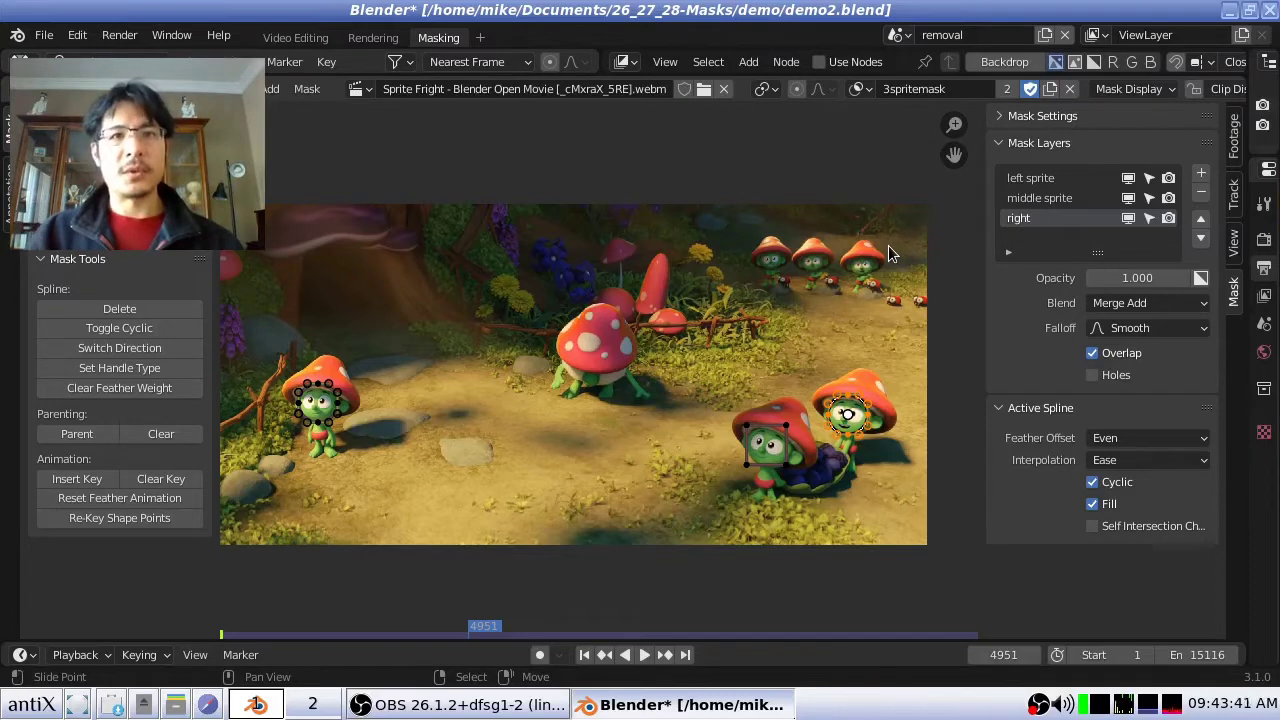
{"action": "left_click", "coordinate": [1143, 92]}
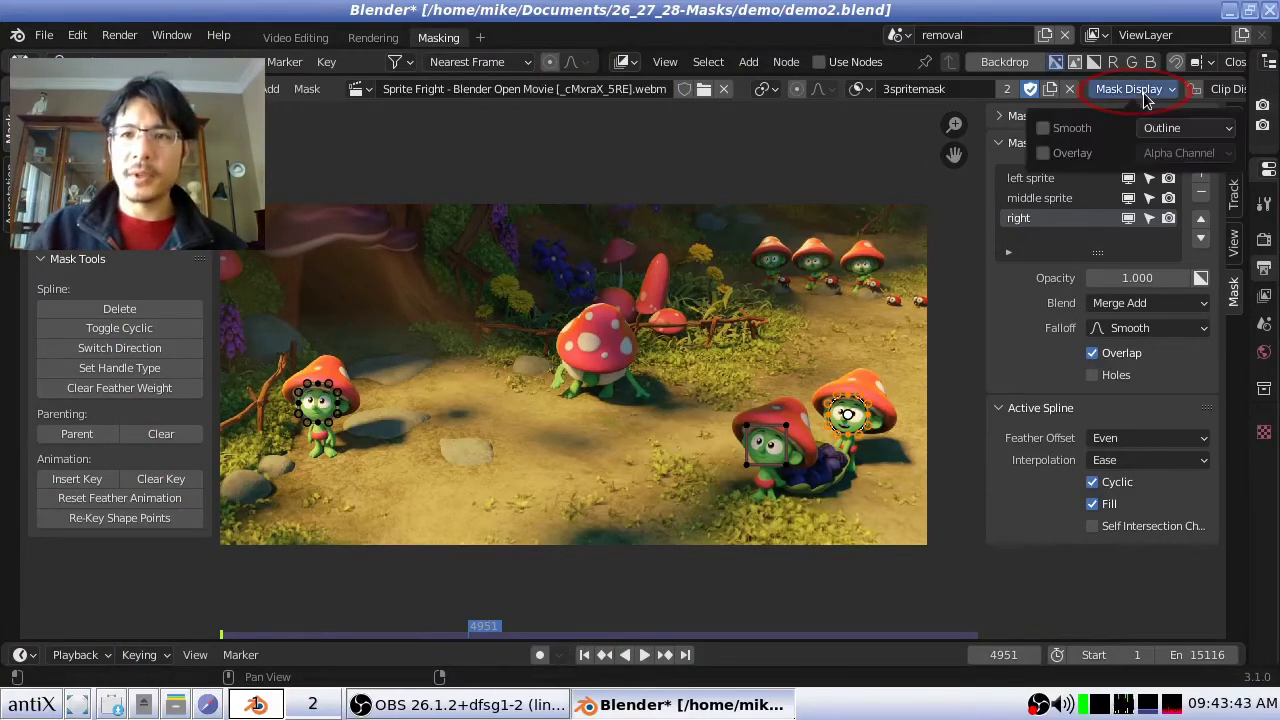
{"action": "left_click", "coordinate": [1043, 153]}
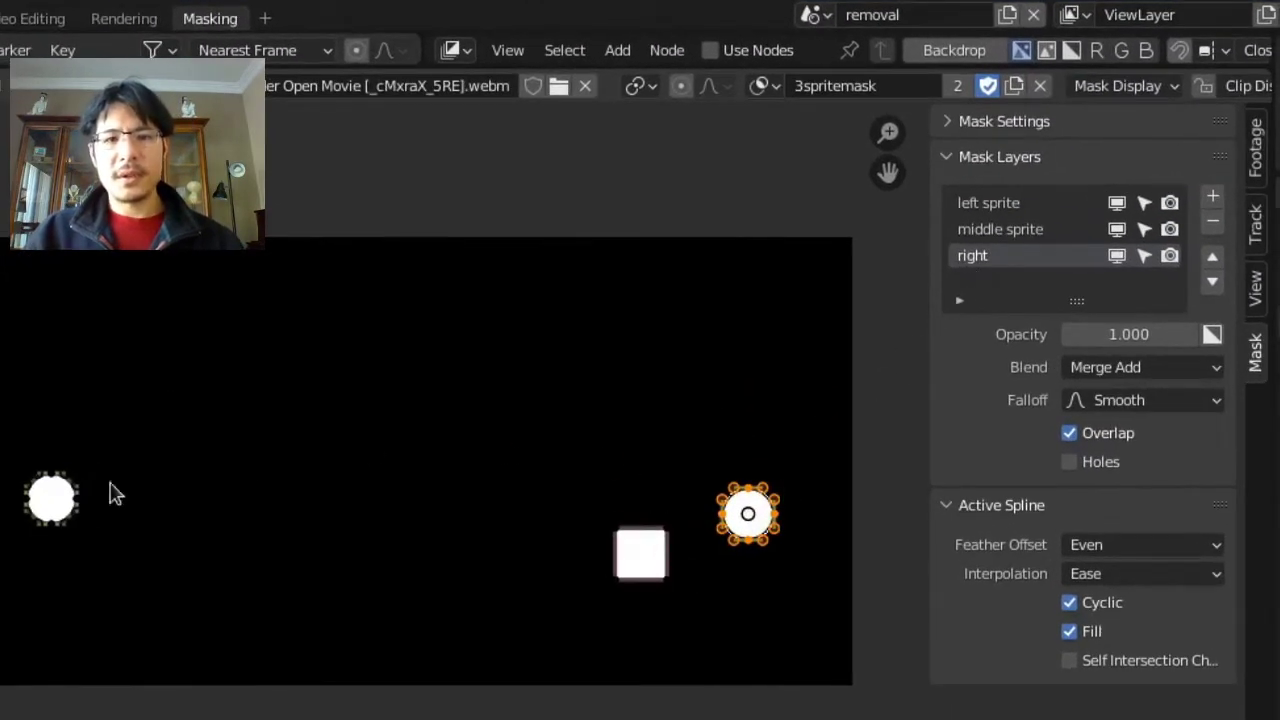
Invert the opacity of the left sprite mask layer.
{"action": "left_click", "coordinate": [1005, 232]}
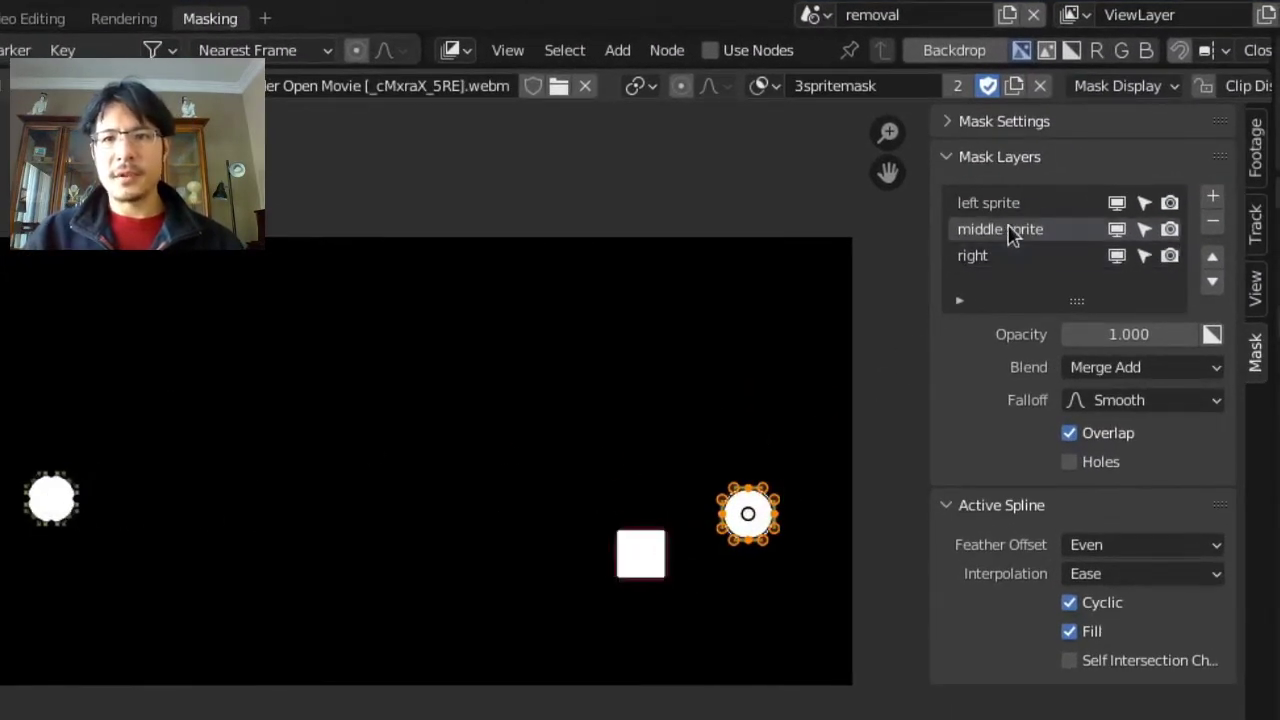
{"action": "left_click", "coordinate": [1005, 205]}
{"action": "left_click", "coordinate": [993, 255]}
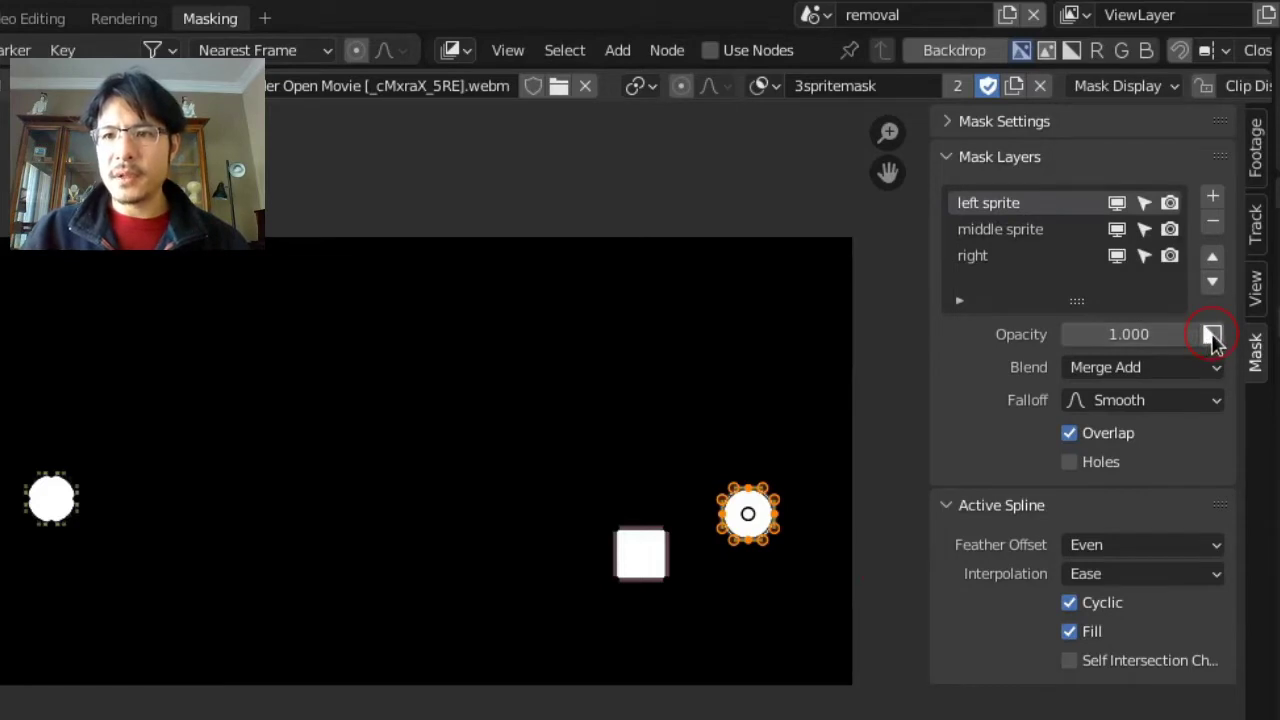
{"action": "left_click", "coordinate": [1212, 336]}
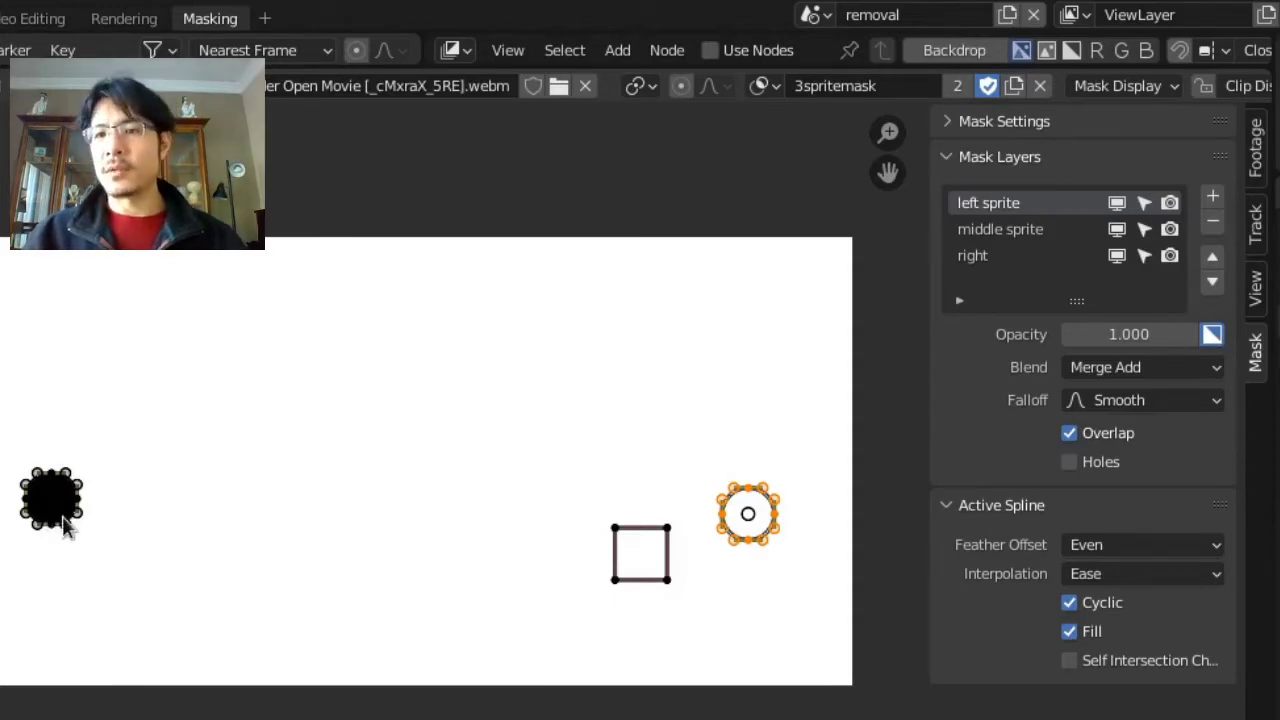
Invert the opacity of the middle sprite mask layer and set its blend mode to Multiply.
{"action": "left_click", "coordinate": [1045, 236]}
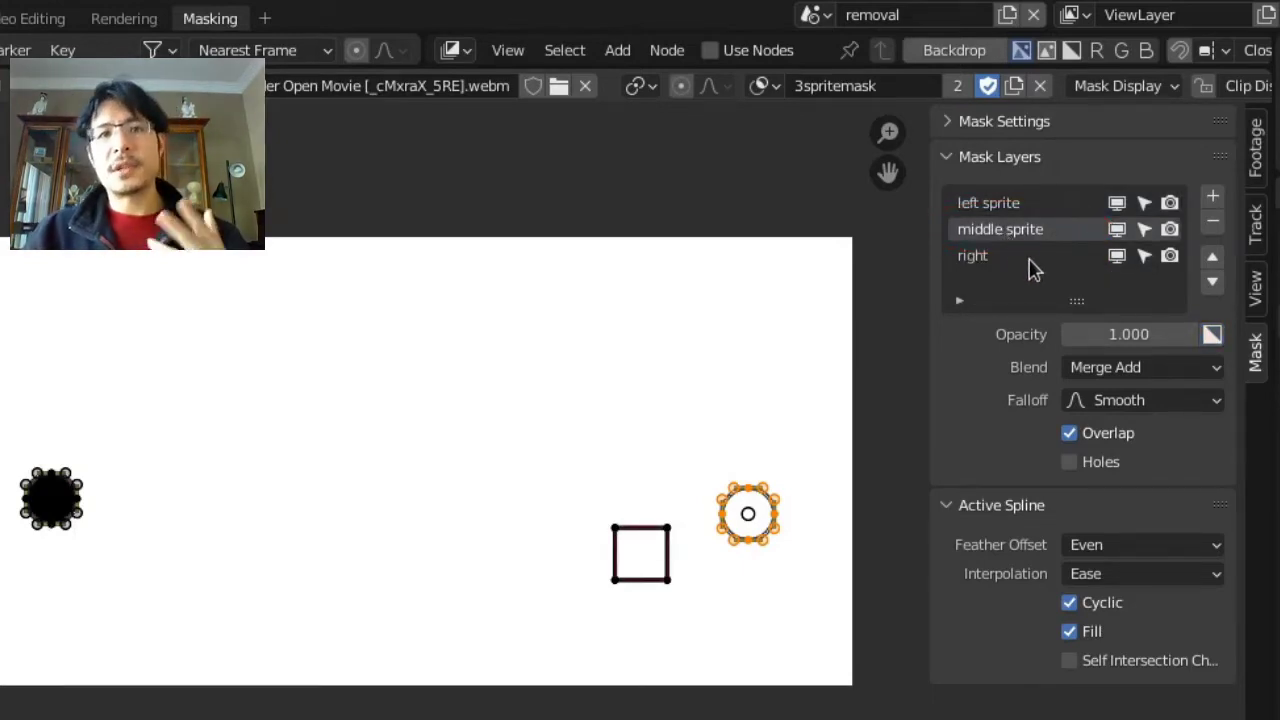
{"action": "left_click", "coordinate": [1212, 336]}
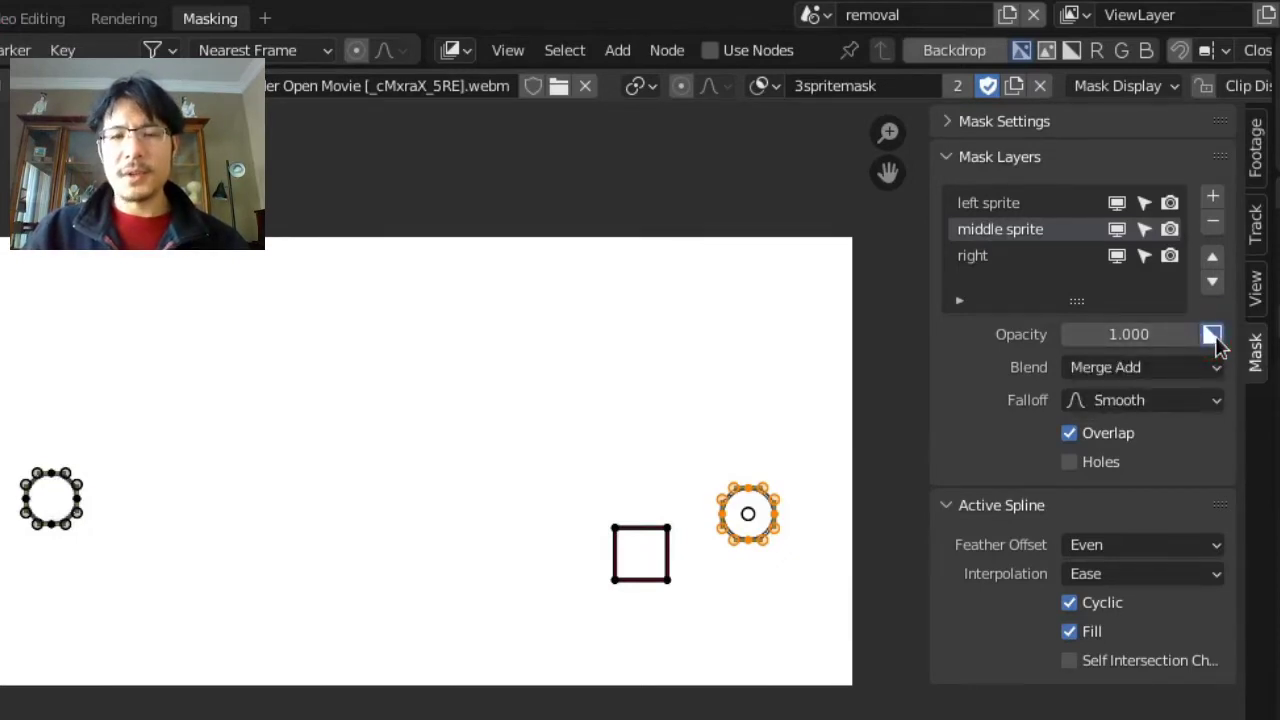
{"action": "left_click", "coordinate": [1124, 368]}
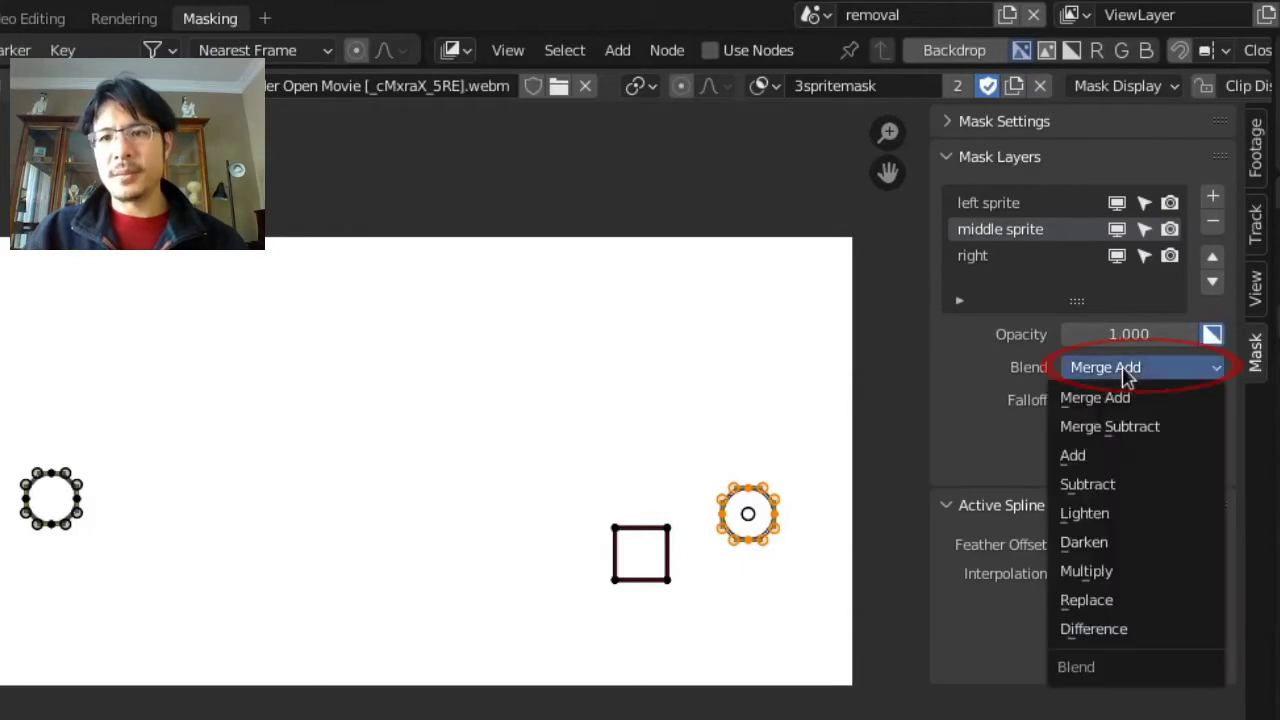
{"action": "left_click", "coordinate": [1133, 572]}
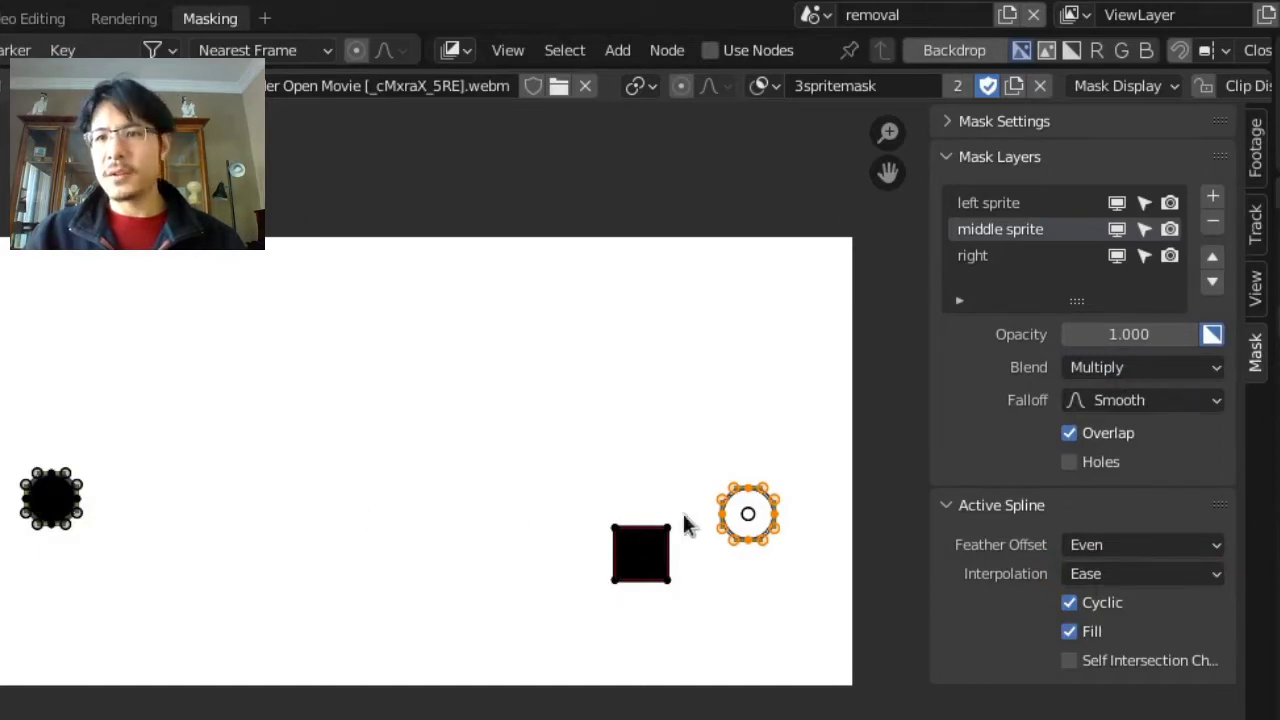
Invert the opacity of the layer named right and set its blend mode to Multiply.
{"action": "left_click", "coordinate": [1004, 257]}
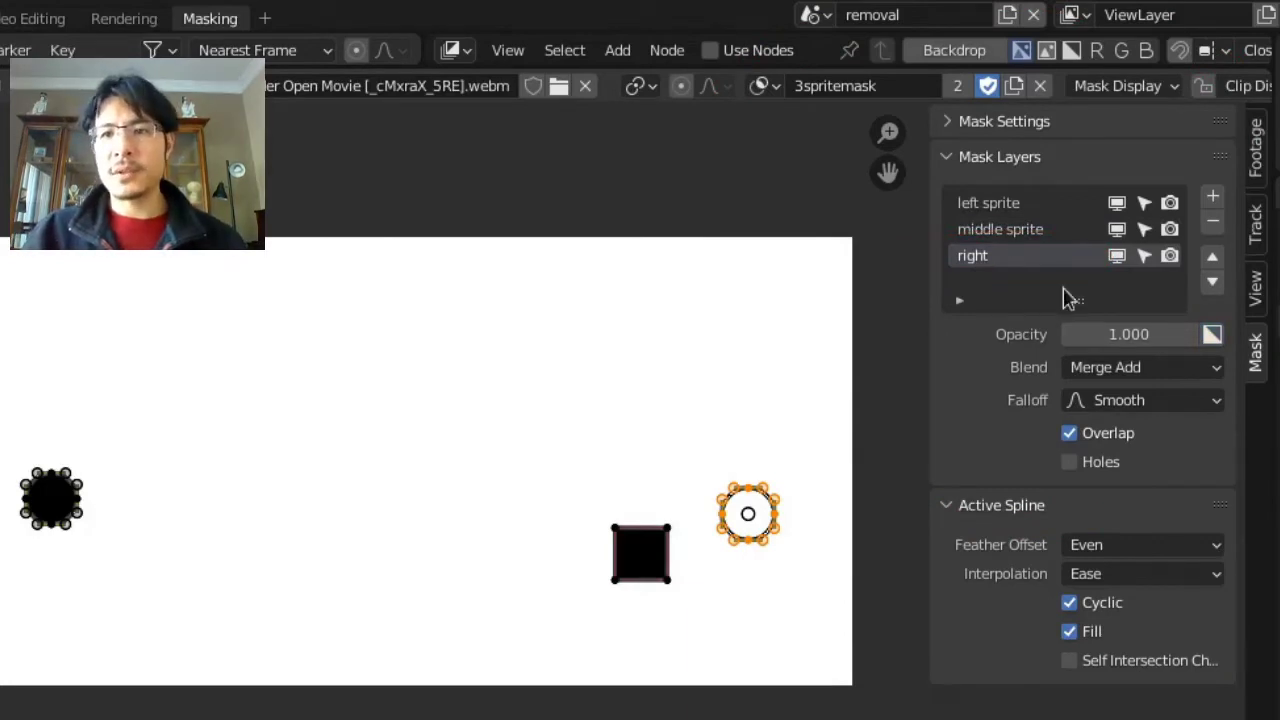
{"action": "left_click", "coordinate": [1212, 335]}
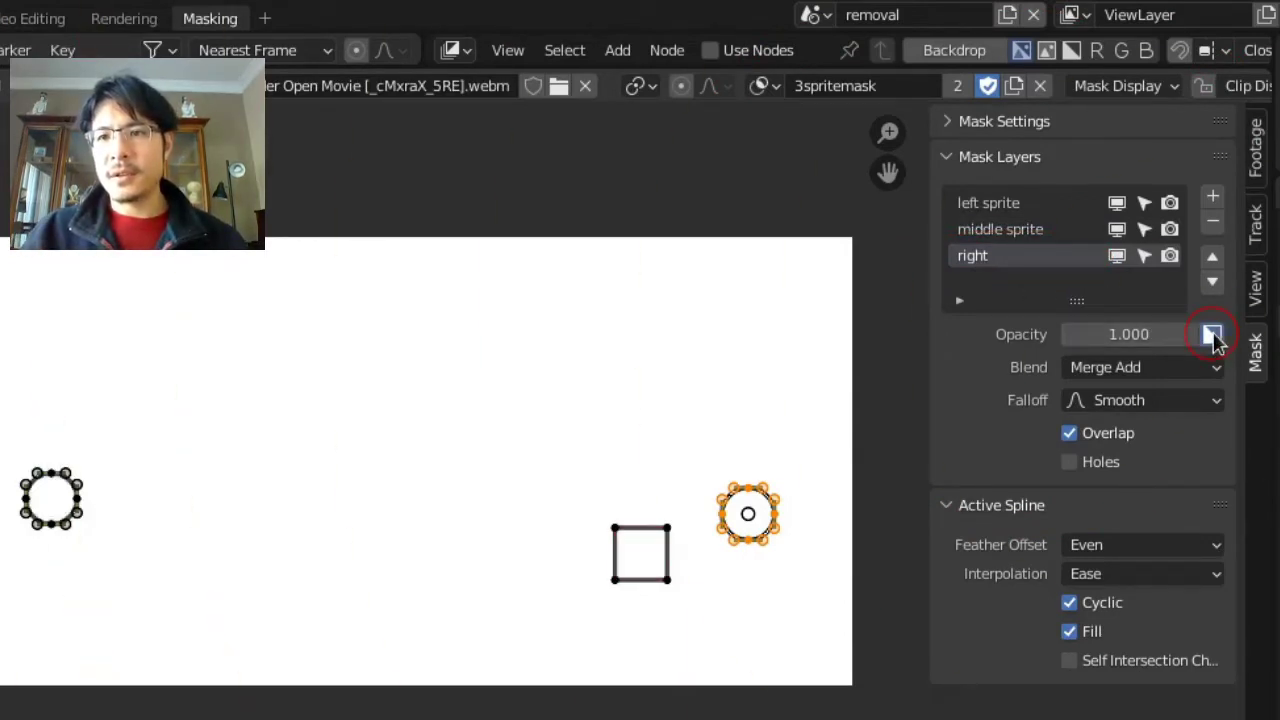
{"action": "left_click", "coordinate": [1164, 370]}
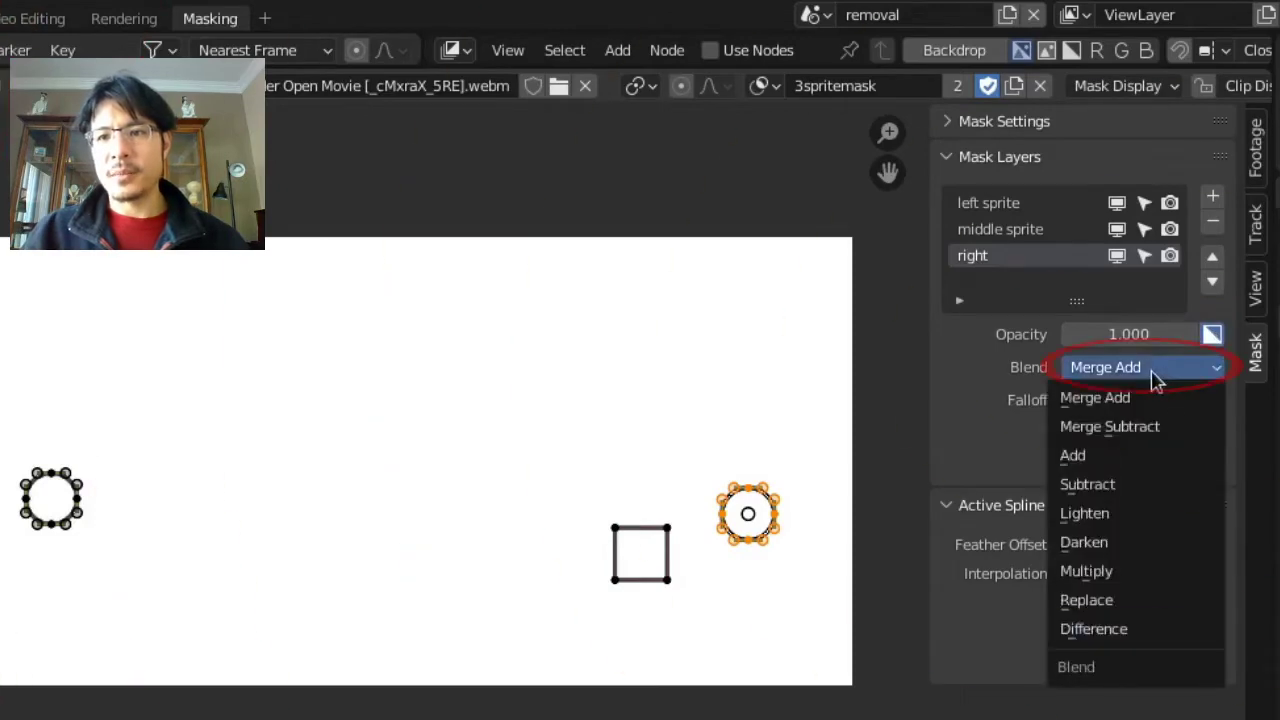
{"action": "left_click", "coordinate": [1133, 572]}
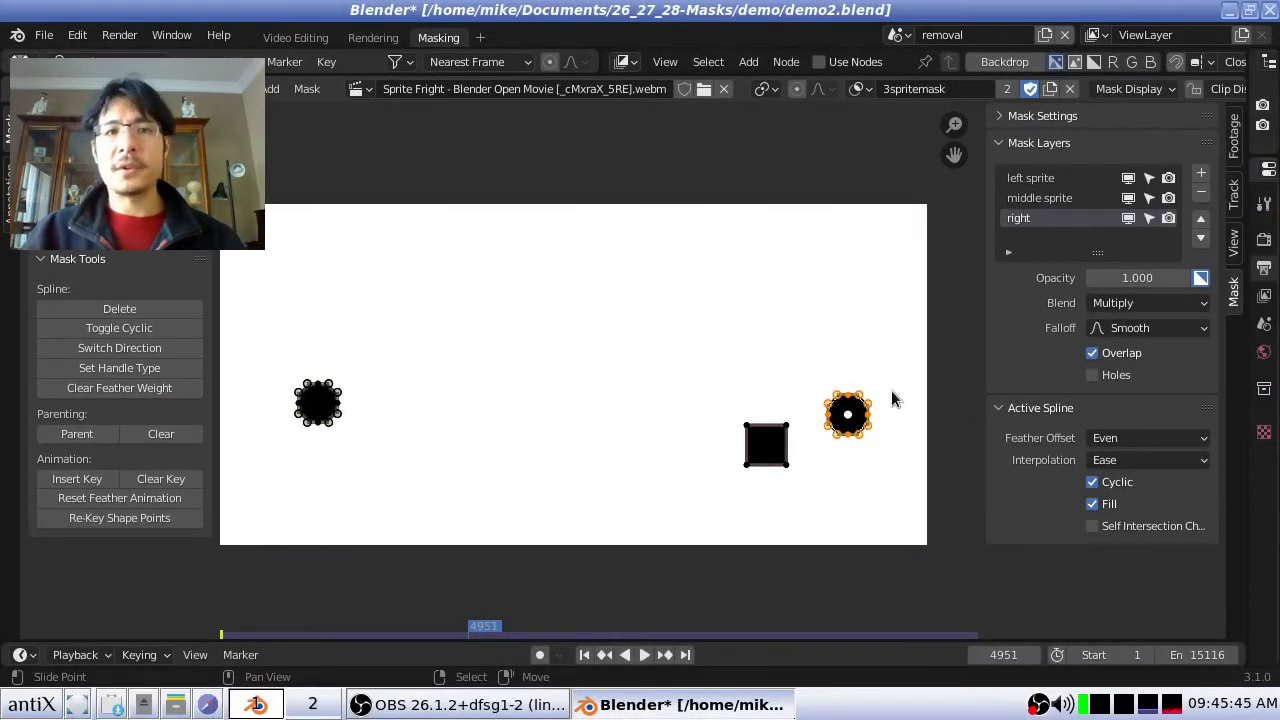
Return to the Video Editing workspace, refresh the sequencer, and examine the cutouts over the sprites' faces up close.
{"action": "left_click", "coordinate": [295, 38]}
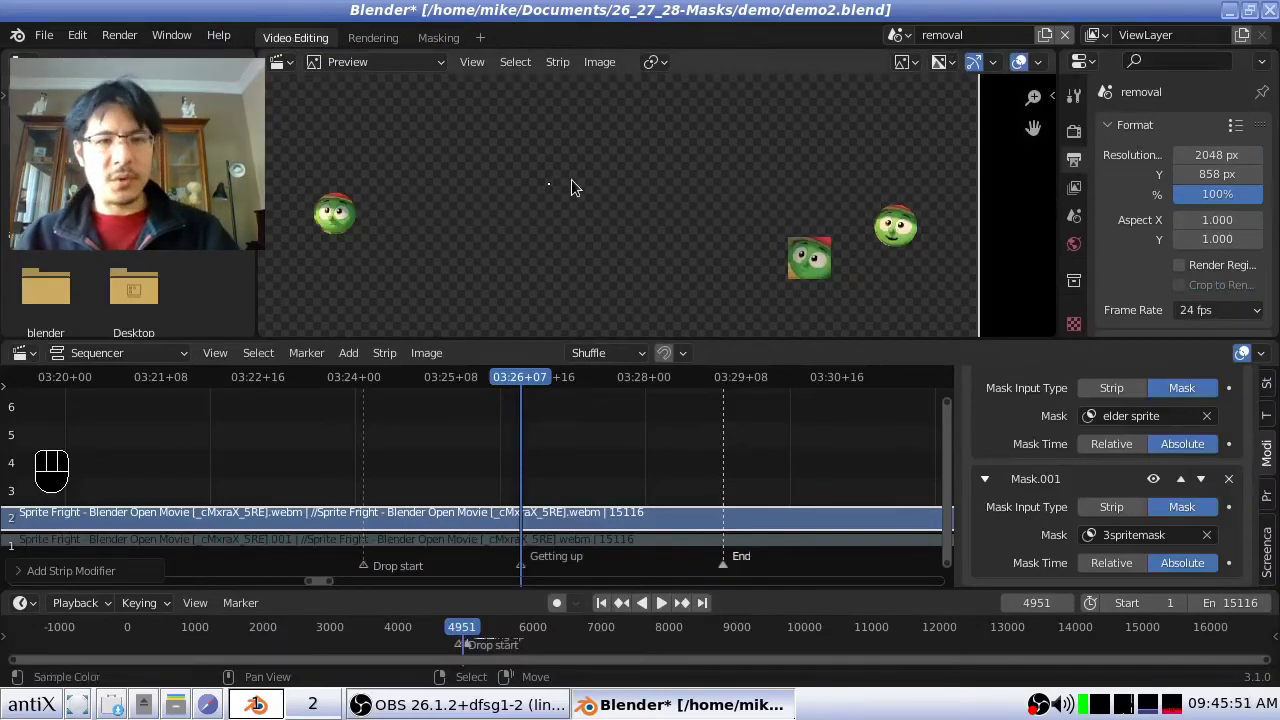
{"action": "key", "text": "ctrl"}
{"action": "key", "text": "ctrl+r"}
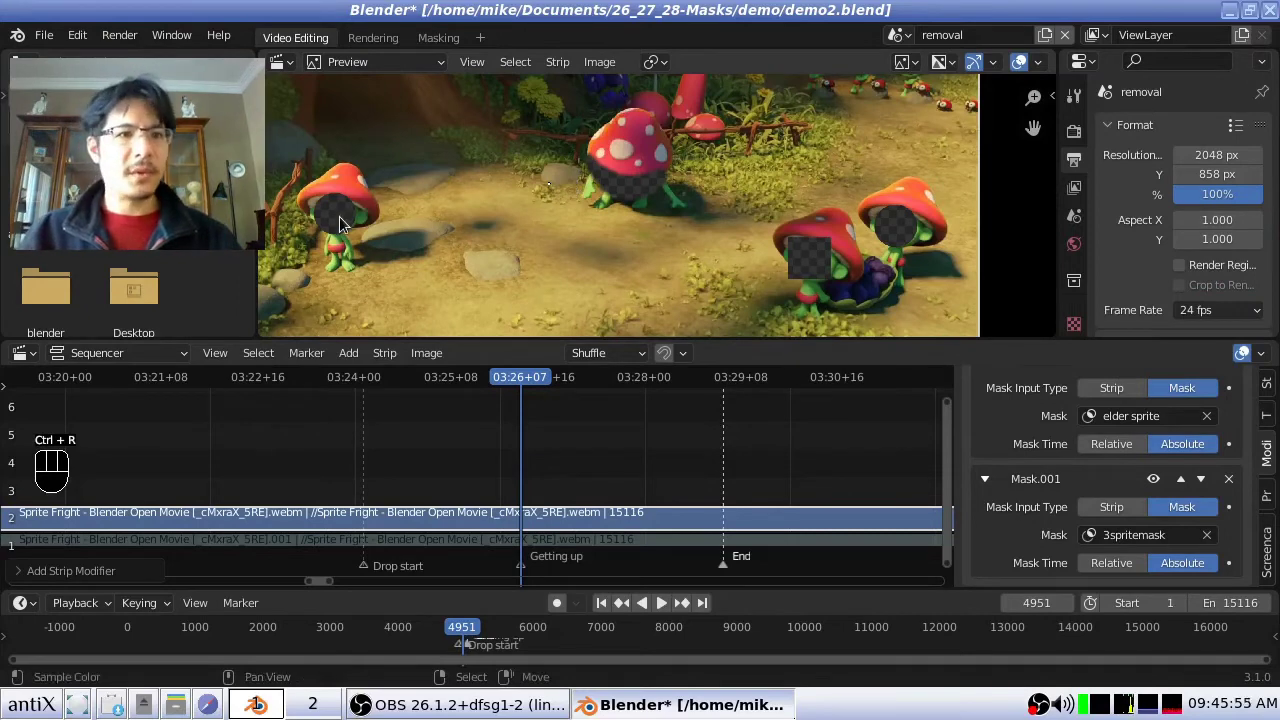
{"action": "key", "text": "shift+b"}
{"action": "left_click_drag", "start_coordinate": [283, 163], "coordinate": [395, 266]}
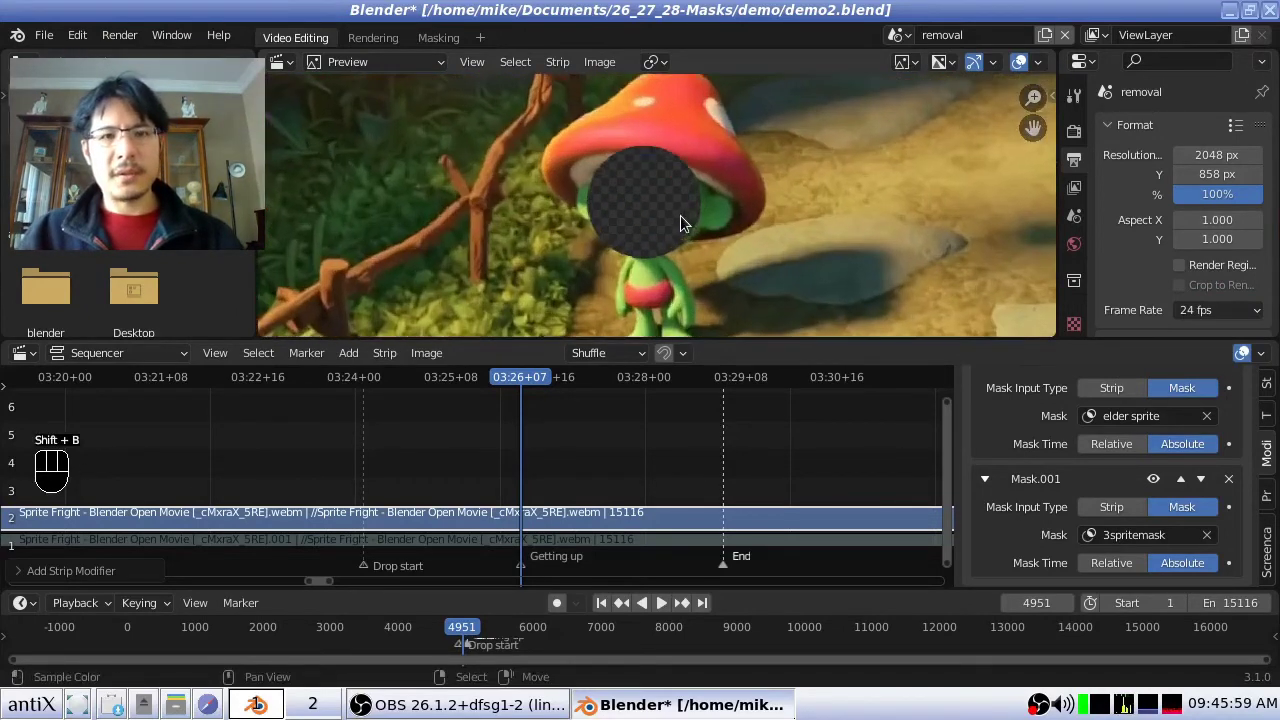
{"action": "middle_click_drag", "start_coordinate": [679, 215], "coordinate": [658, 225]}
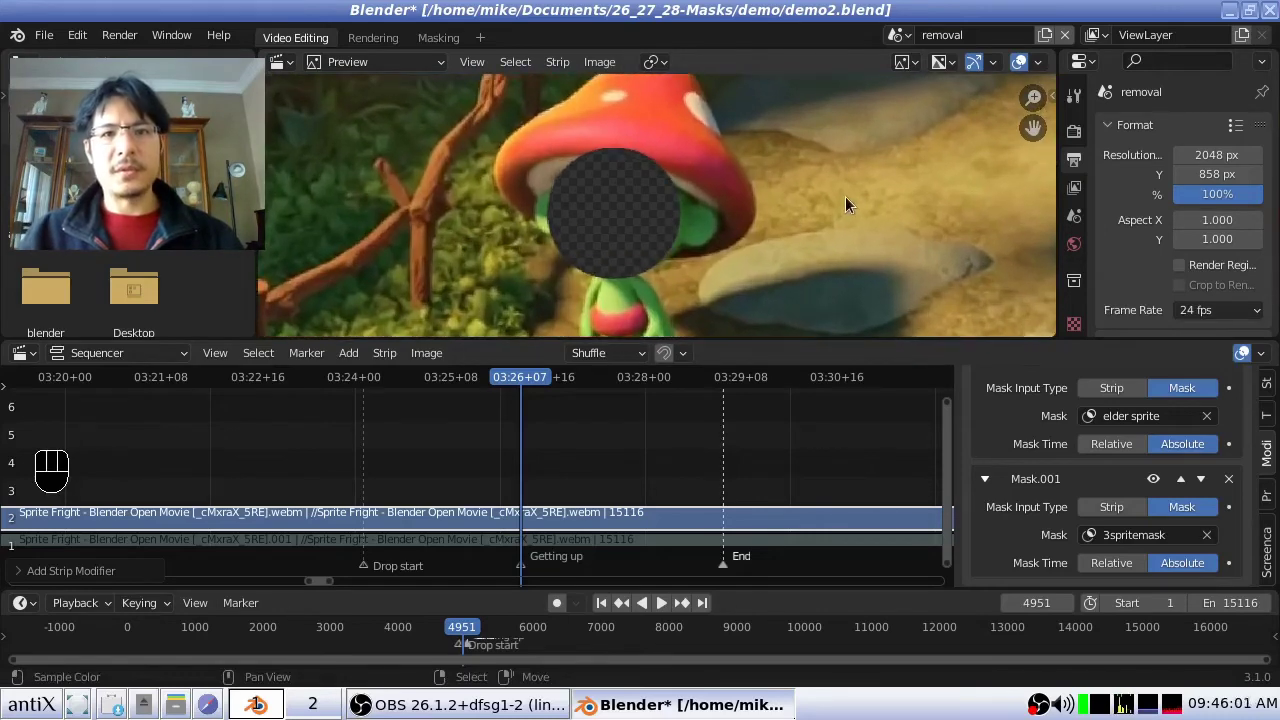
{"action": "middle_click_drag", "start_coordinate": [951, 173], "coordinate": [659, 164]}
{"action": "scroll", "coordinate": [659, 164], "scroll_direction": "down", "scroll_amount": 2}
{"action": "key", "text": "Home"}
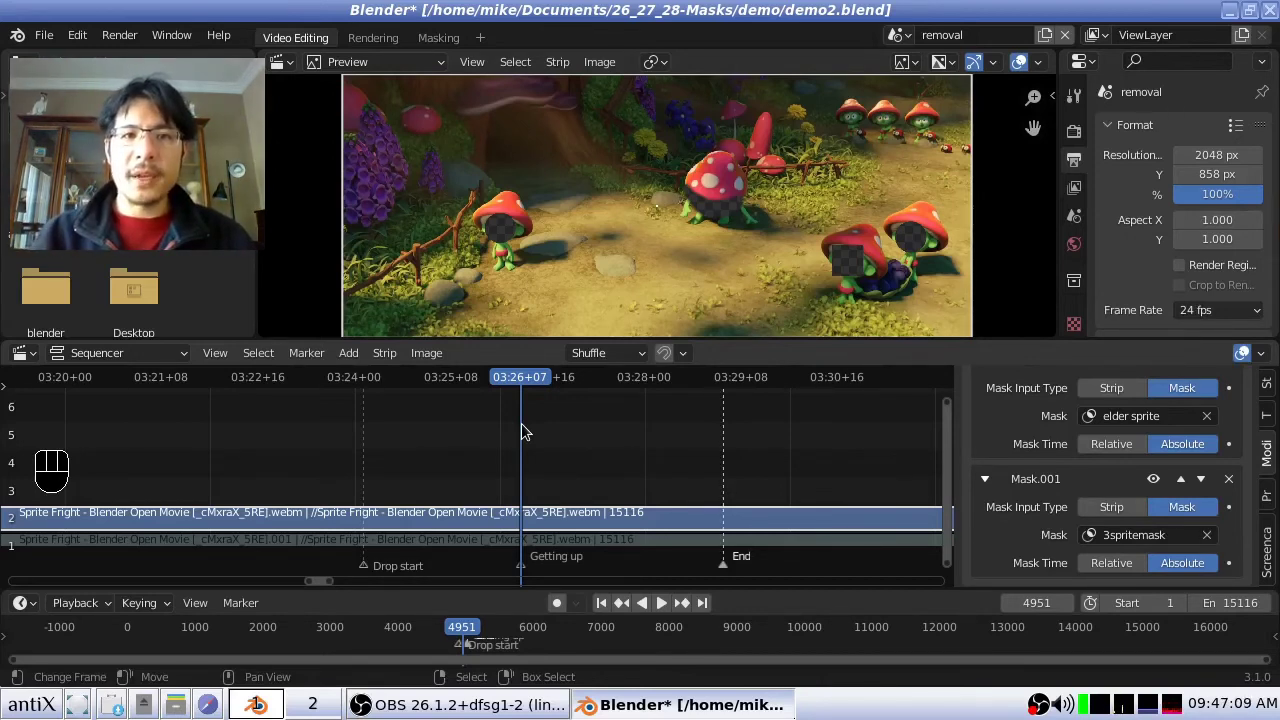
Move the playhead to frame 4962 and play the clip to check the mask against the moving elder sprite.
{"action": "left_click_drag", "start_coordinate": [522, 438], "coordinate": [553, 434]}
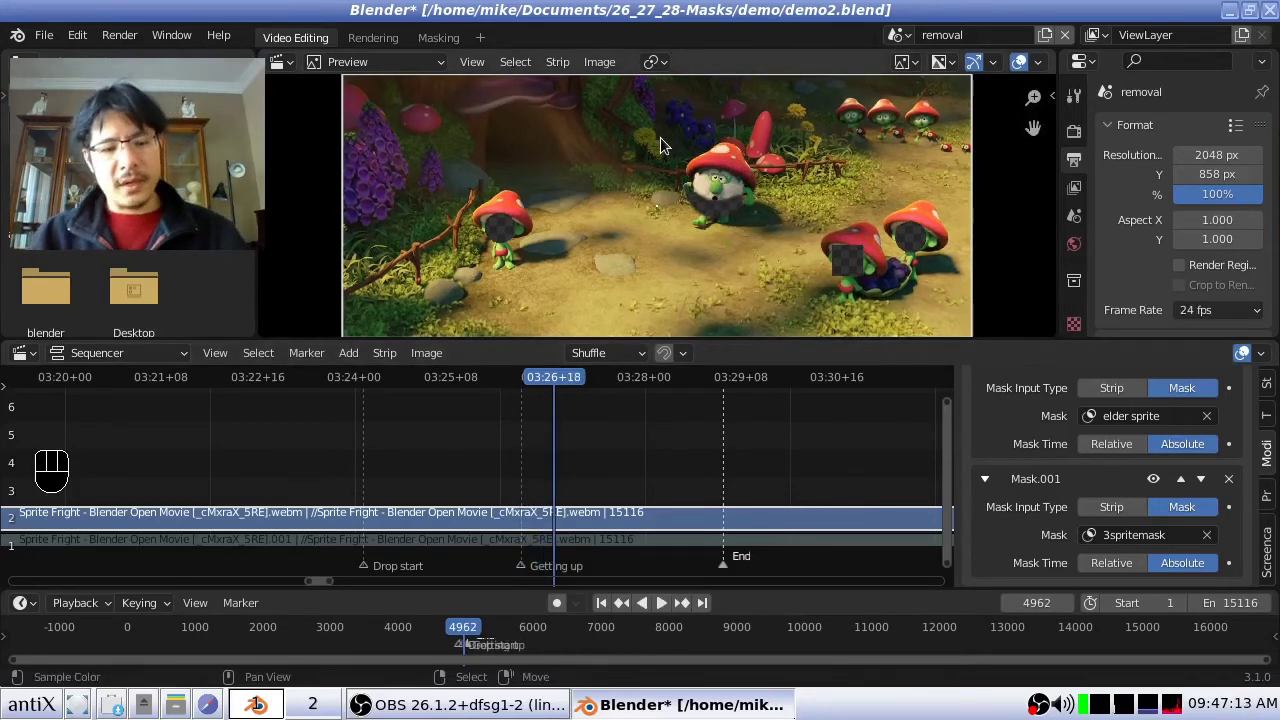
{"action": "key", "text": "shift+b"}
{"action": "left_click_drag", "start_coordinate": [660, 137], "coordinate": [760, 196]}
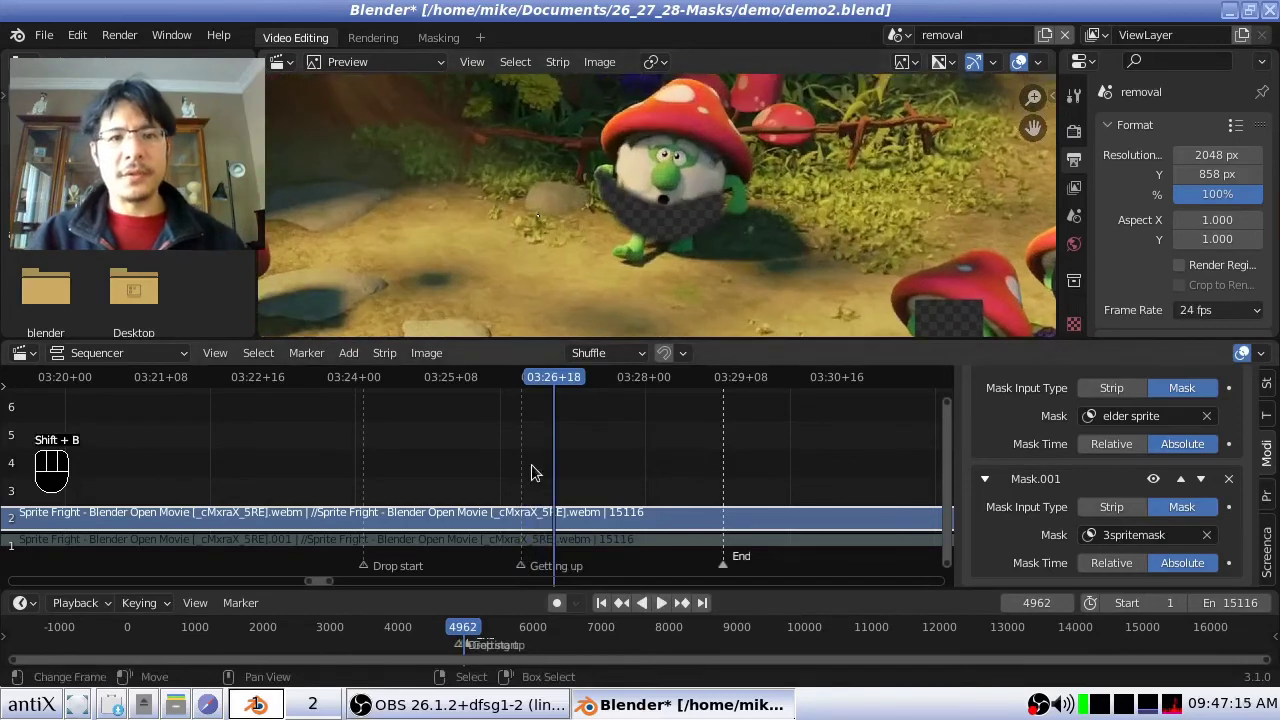
{"action": "key", "text": "space"}
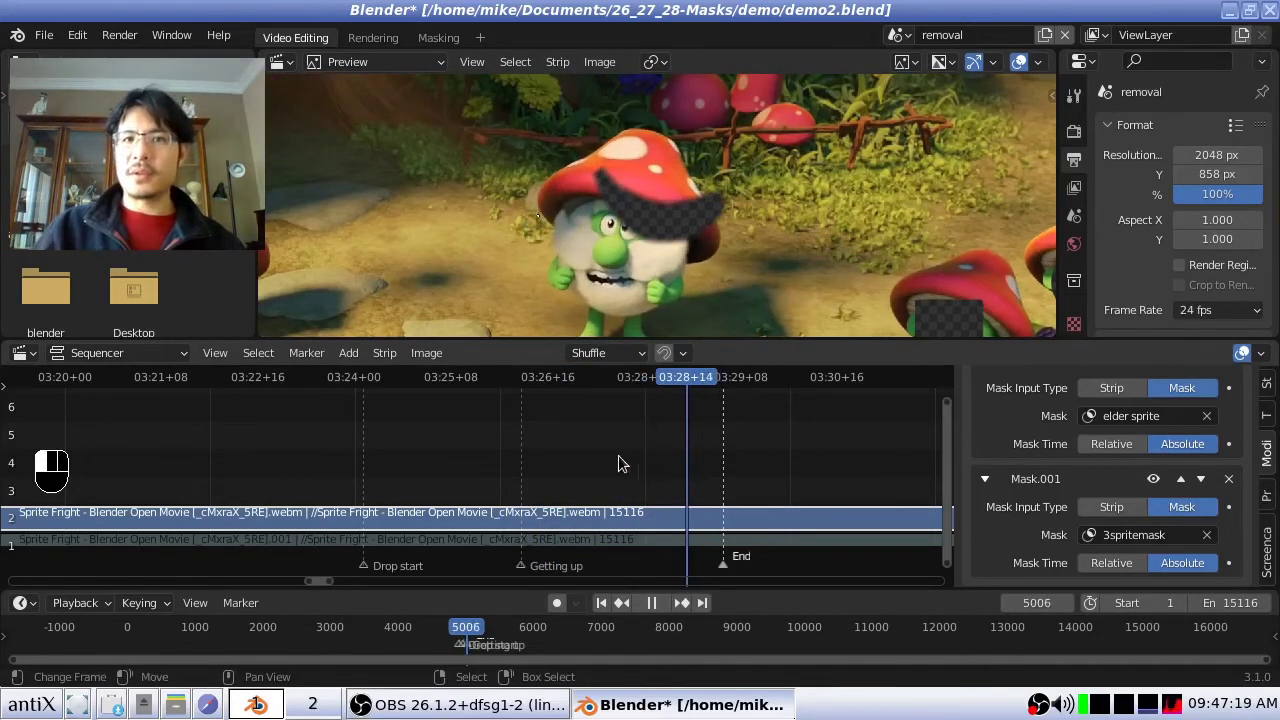
{"action": "key", "text": "space"}
{"action": "left_click", "coordinate": [608, 461]}
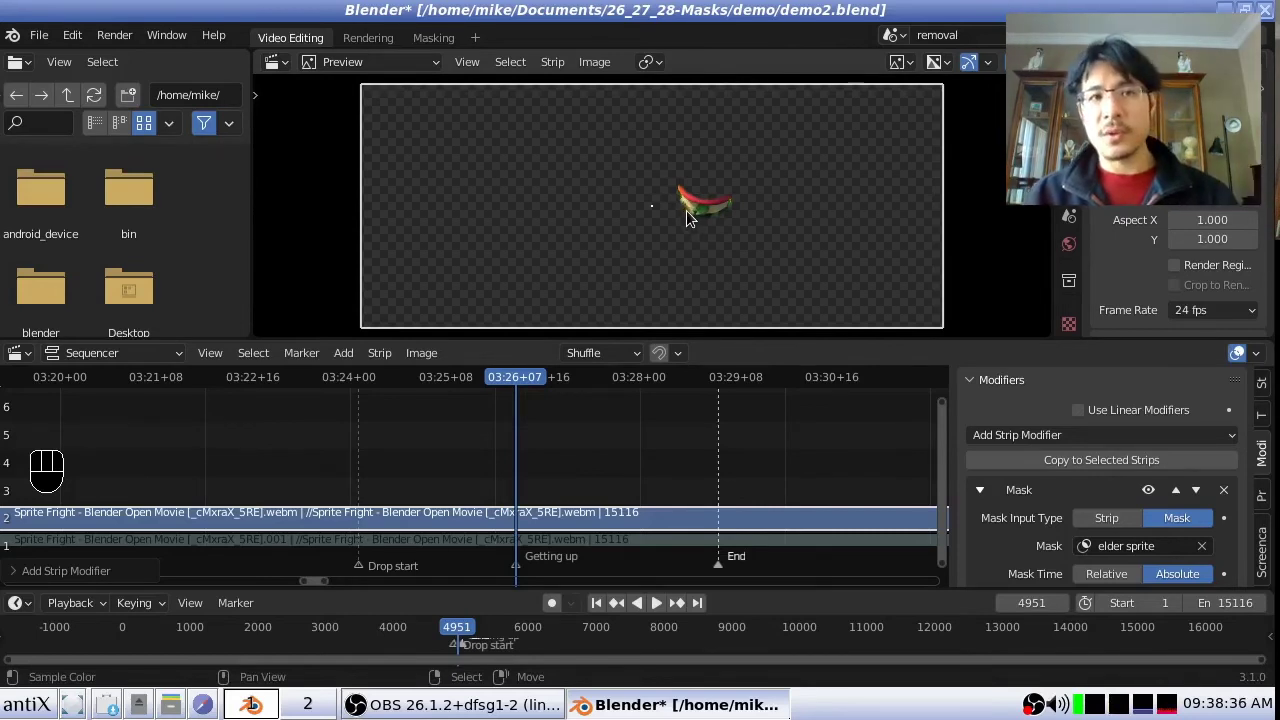
{"action": "left_click", "coordinate": [372, 39]}
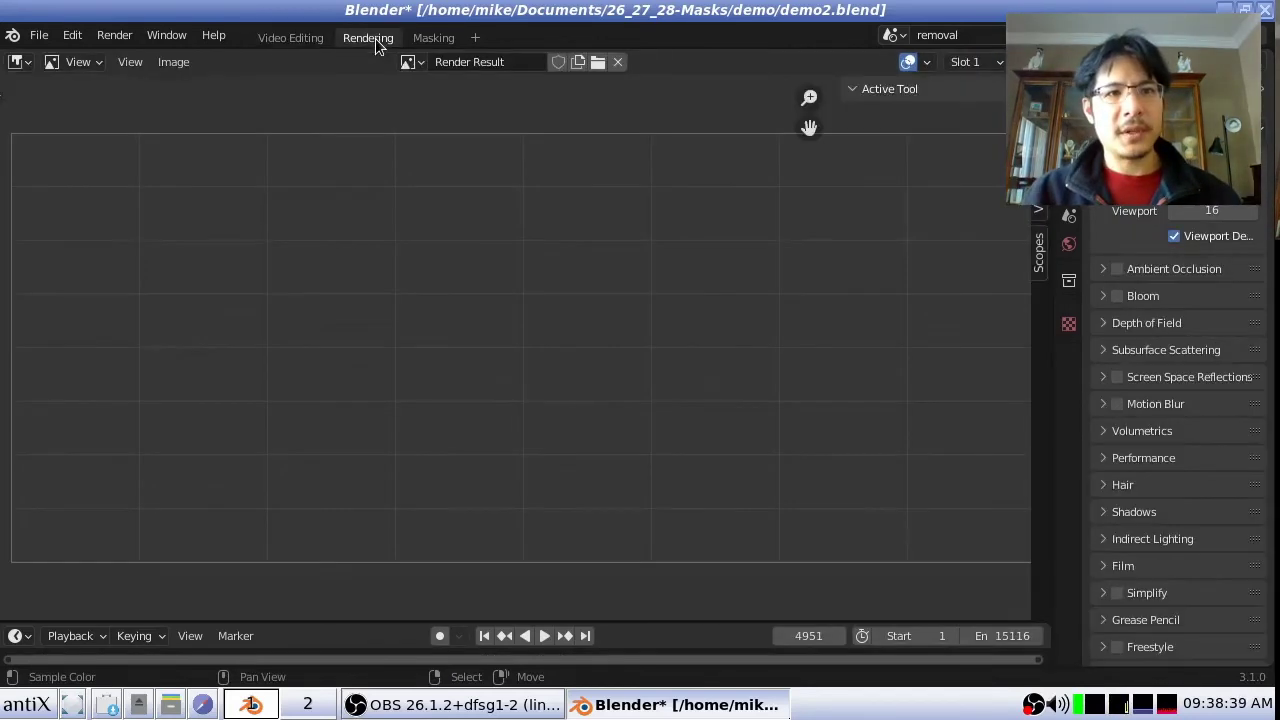
{"action": "left_click", "coordinate": [283, 43]}
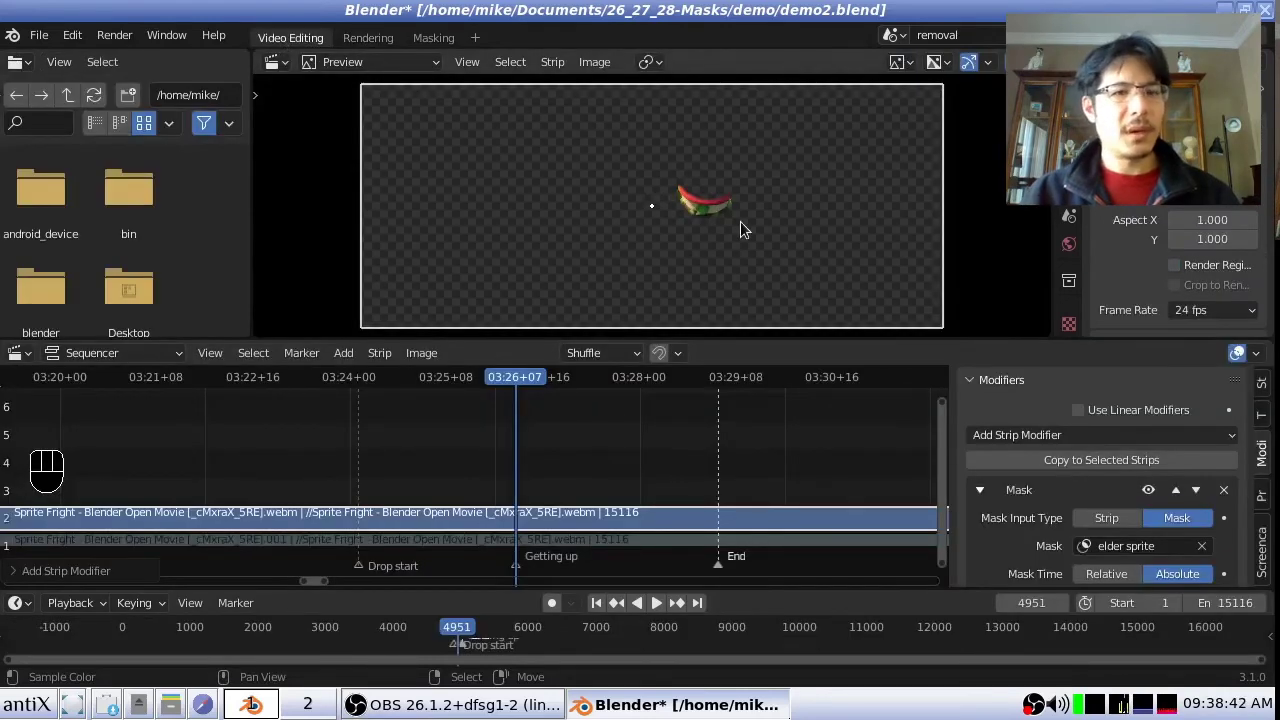
{"action": "left_click", "coordinate": [112, 35]}
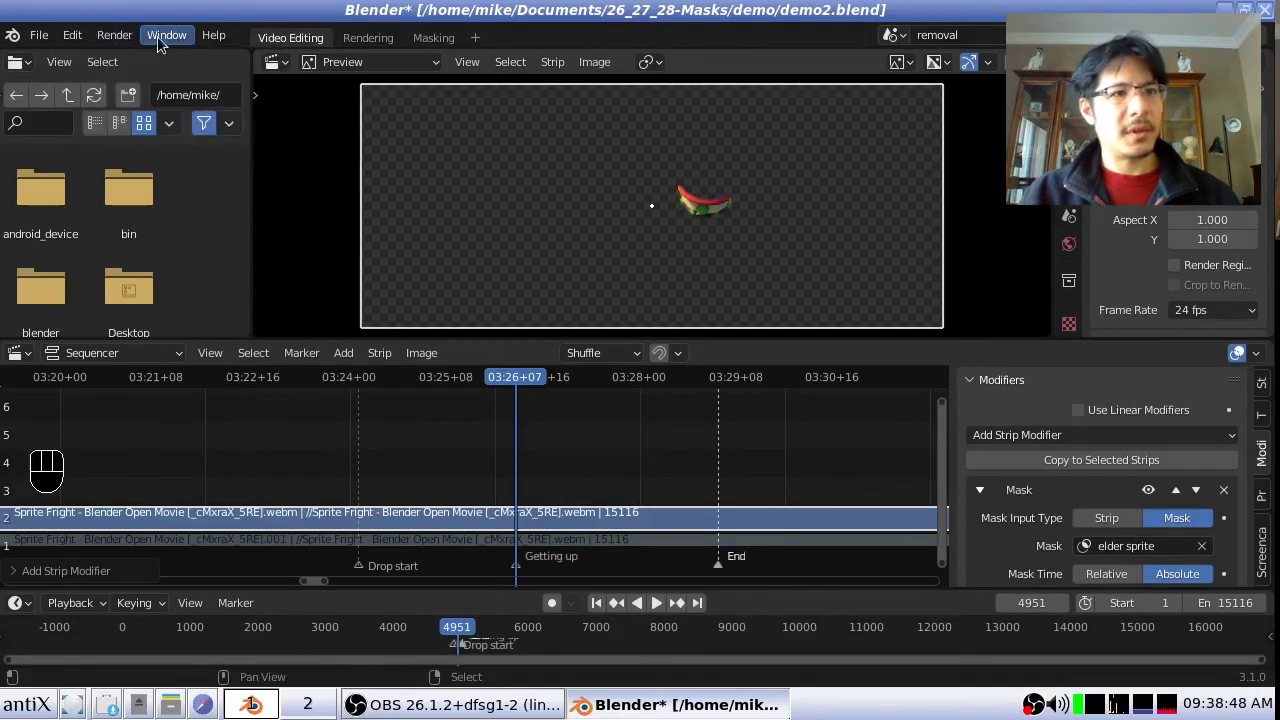
{"action": "mouse_move", "coordinate": [165, 40]}
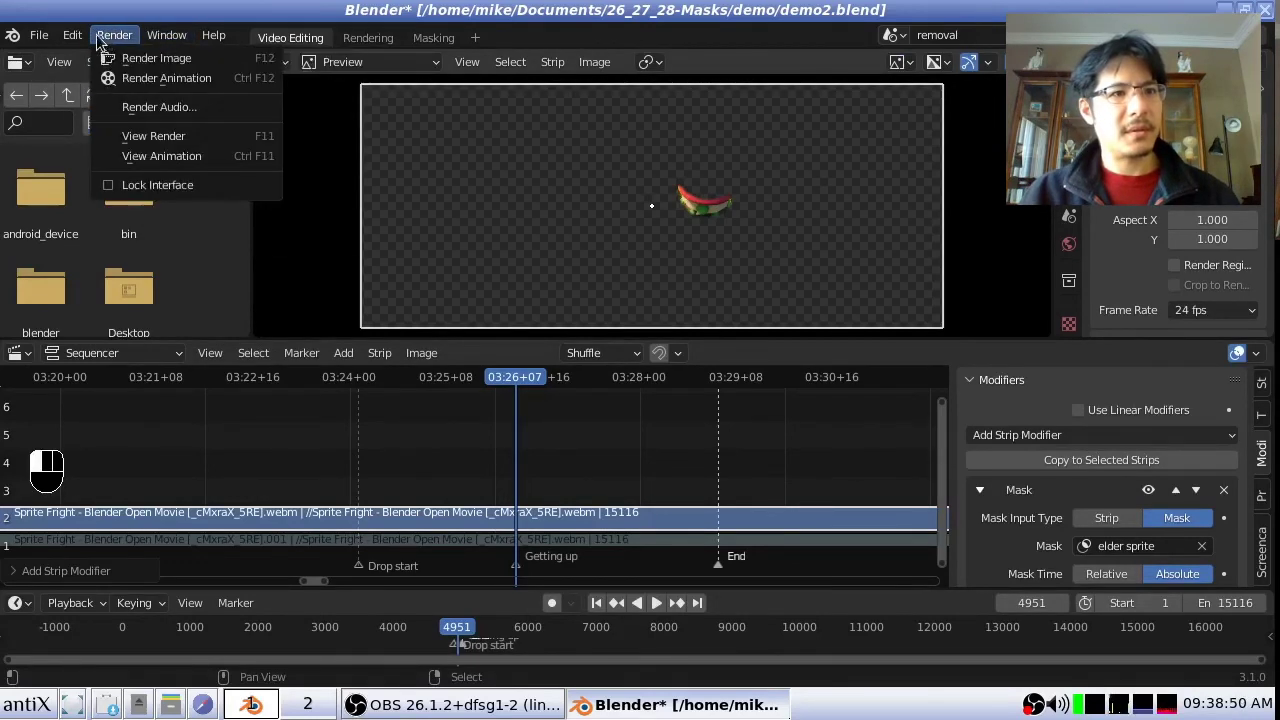
{"action": "mouse_move", "coordinate": [77, 37]}
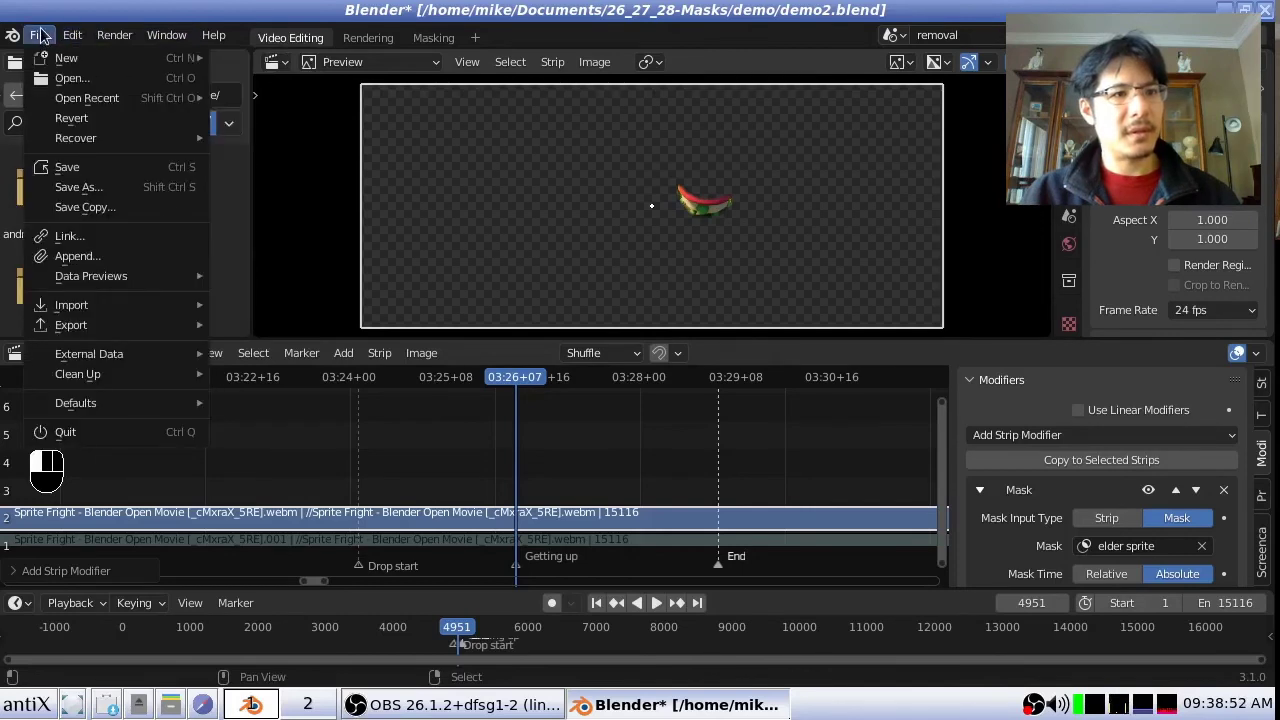
{"action": "left_click", "coordinate": [43, 36]}
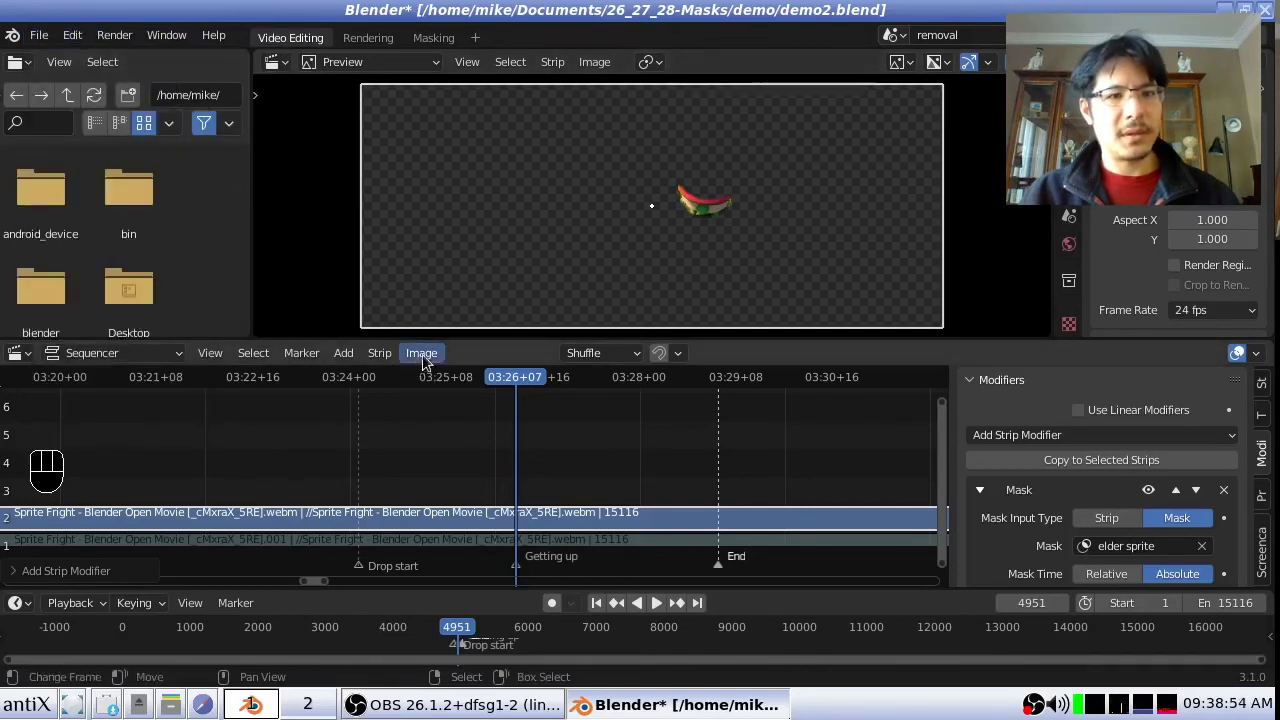